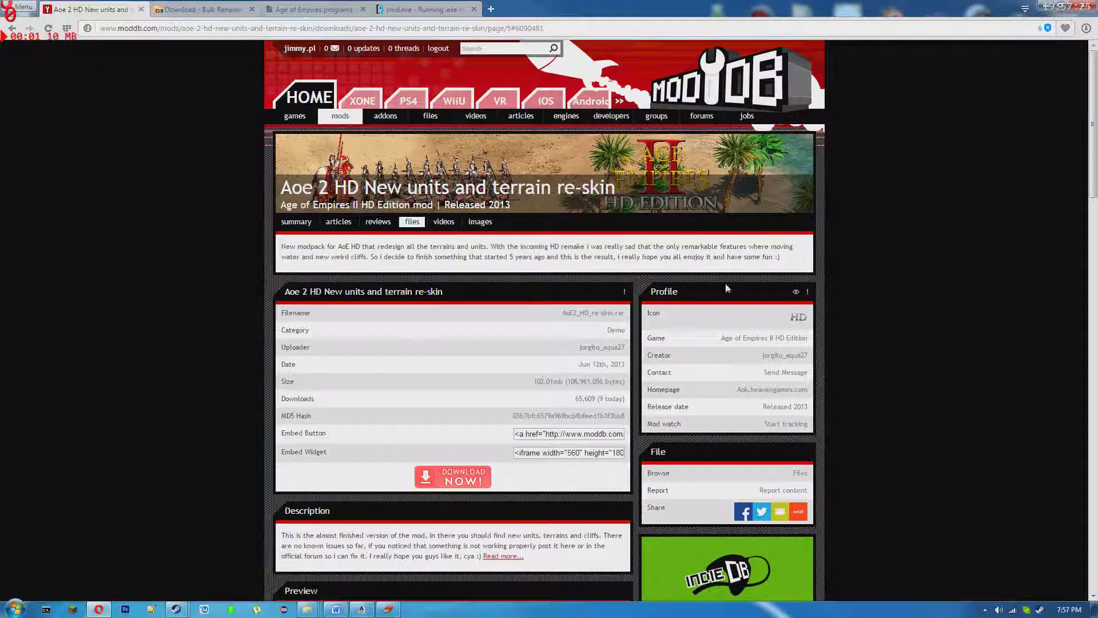
# Read through the DRS utility page and its comments, briefly selecting the last comment
pyautogui.scroll(-5, 553, 292)
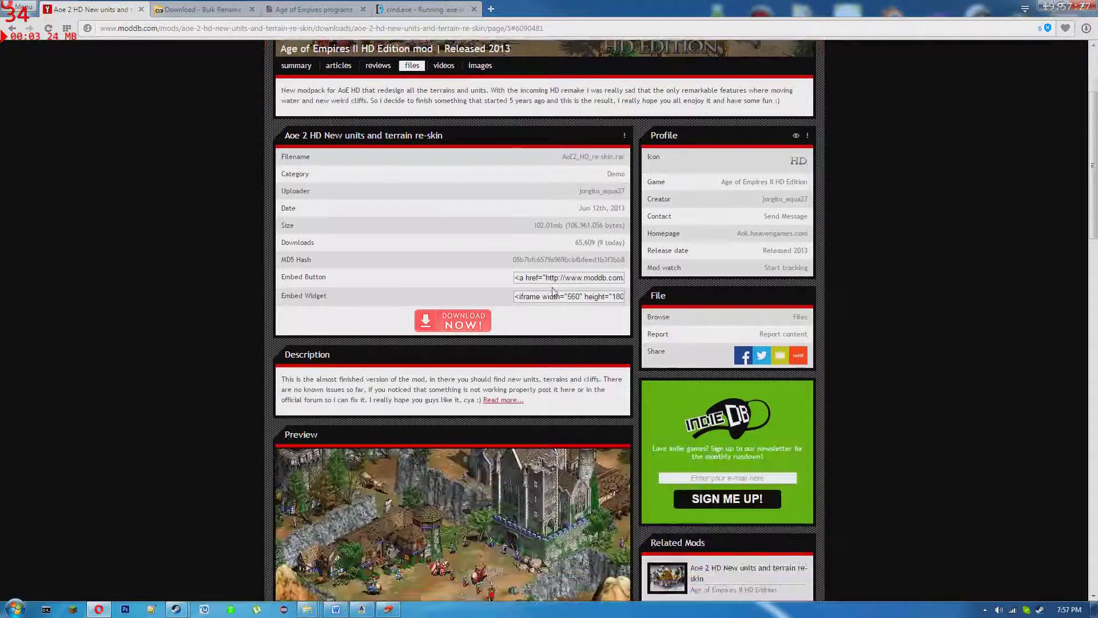
pyautogui.scroll(5, 456, 223)
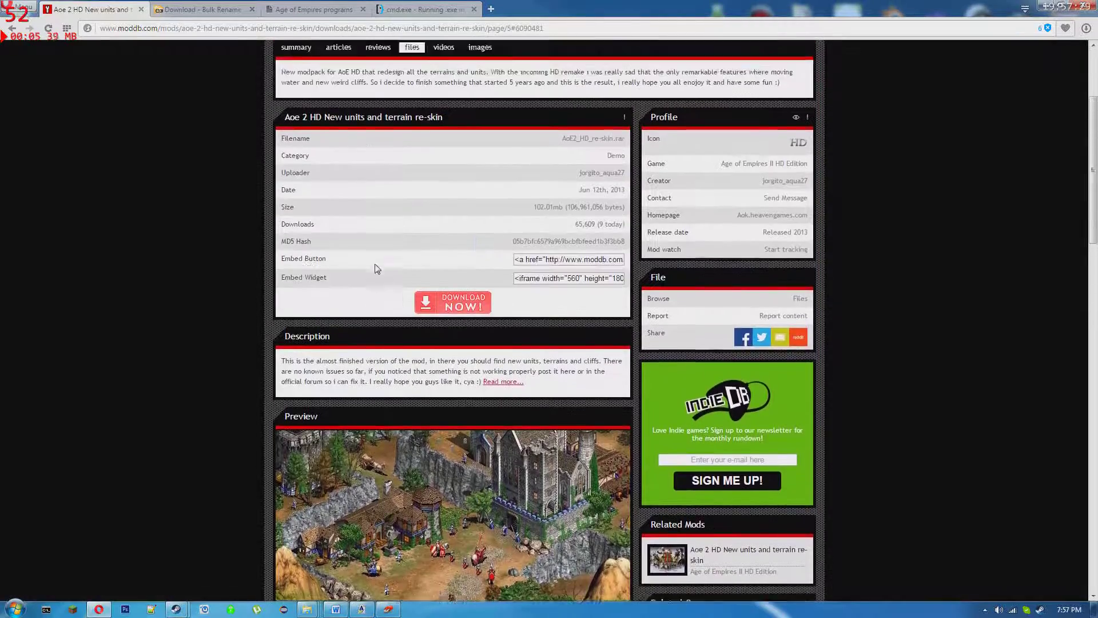
pyautogui.scroll(-5, 596, 267)
pyautogui.scroll(-3, 596, 268)
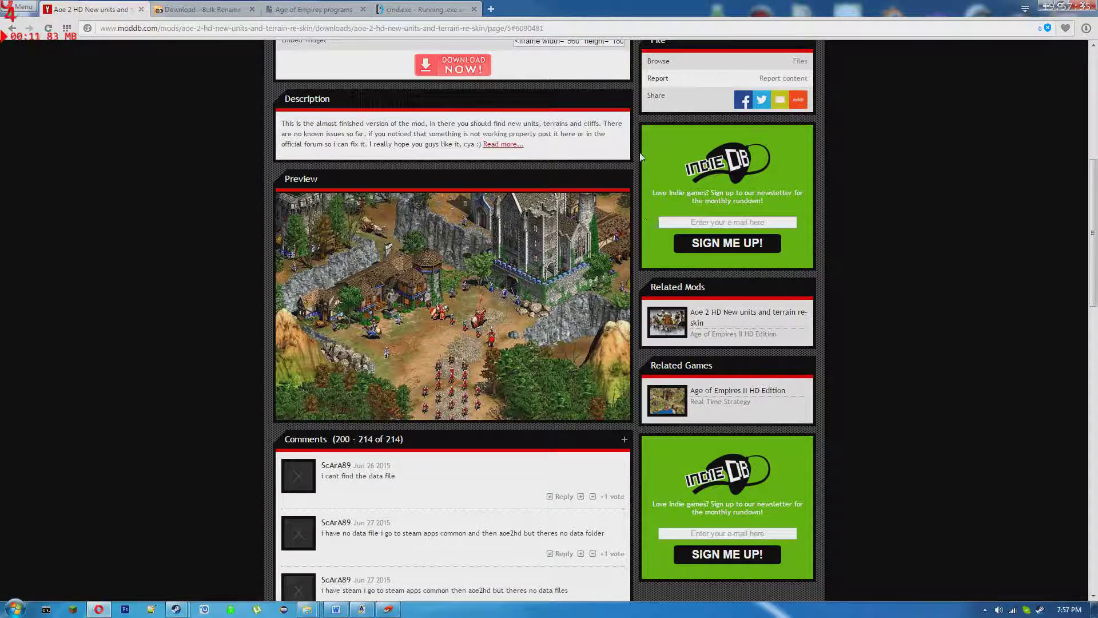
pyautogui.scroll(3, 640, 152)
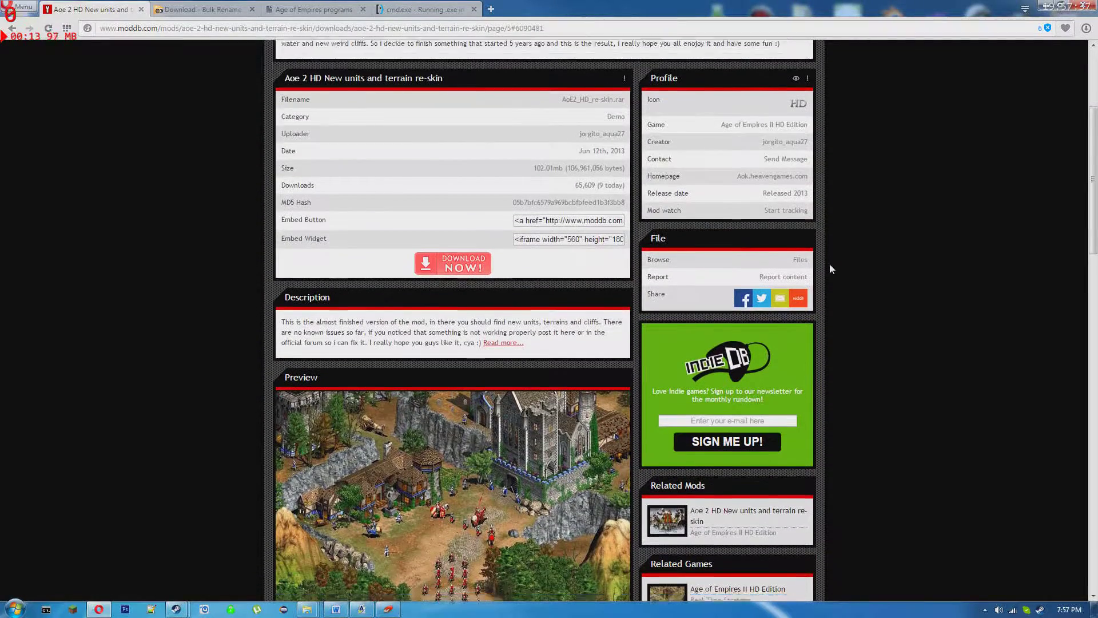
pyautogui.scroll(-20, 830, 269)
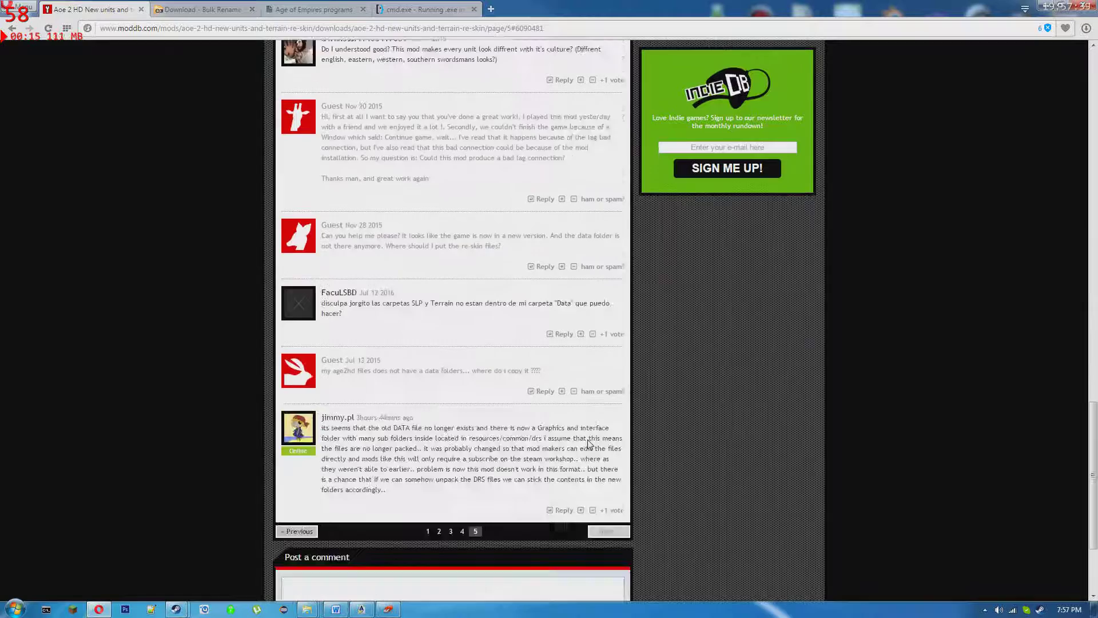
pyautogui.scroll(-3, 566, 435)
pyautogui.scroll(5, 532, 447)
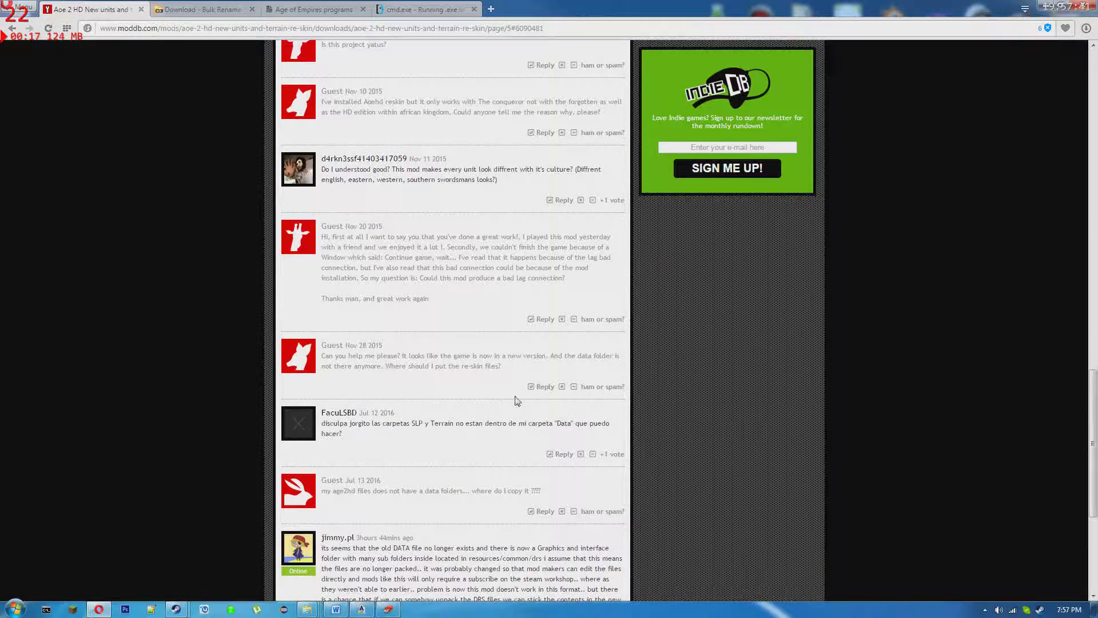
pyautogui.scroll(2, 441, 235)
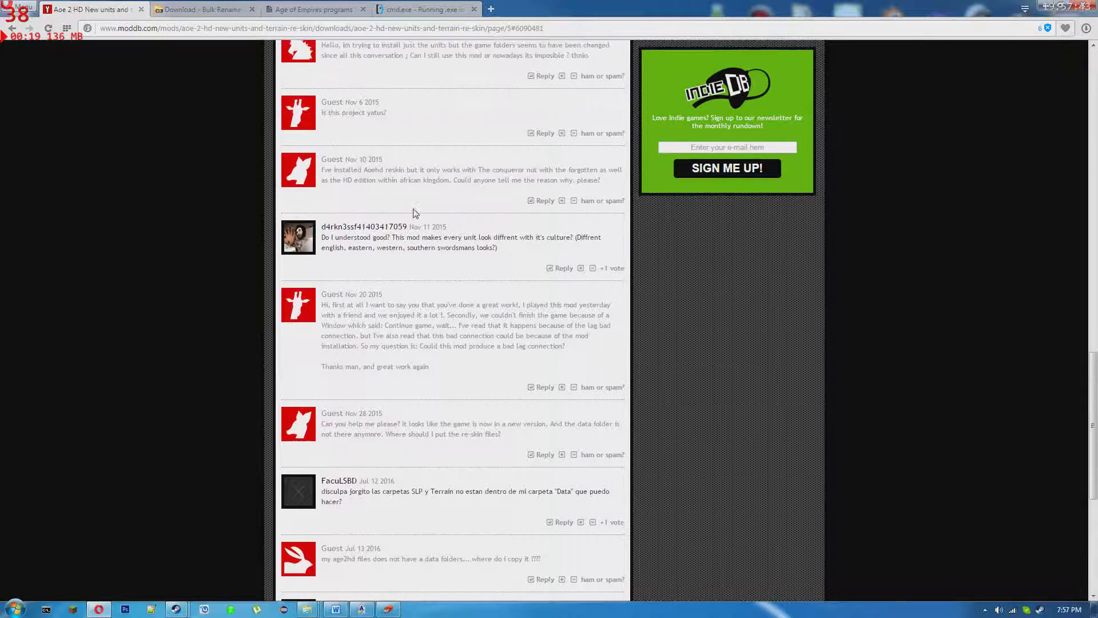
pyautogui.scroll(8, 440, 218)
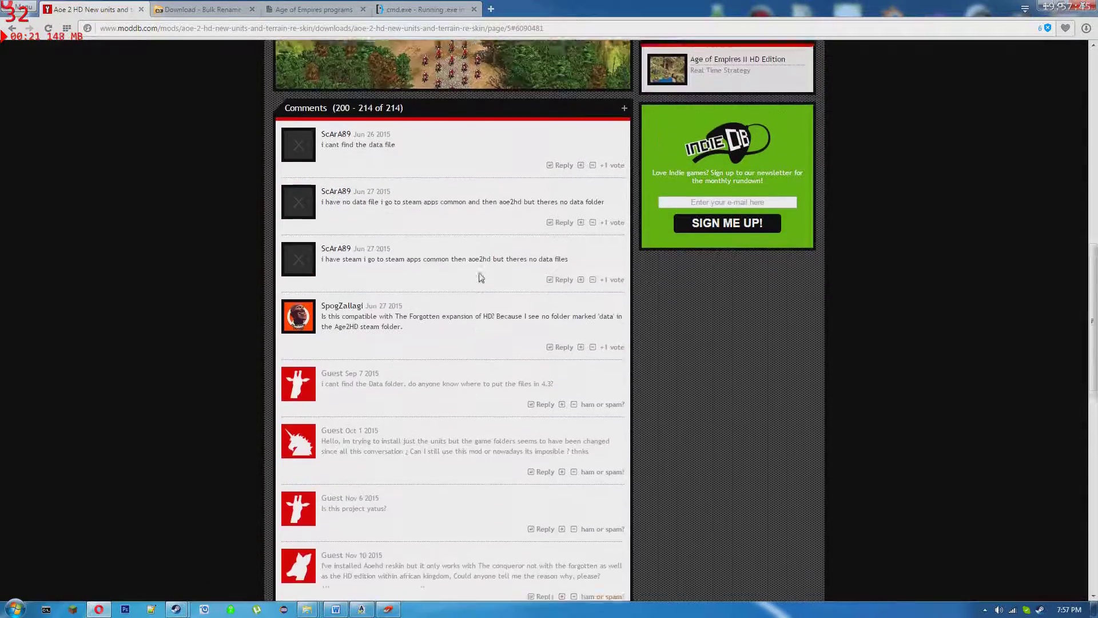
pyautogui.scroll(6, 499, 239)
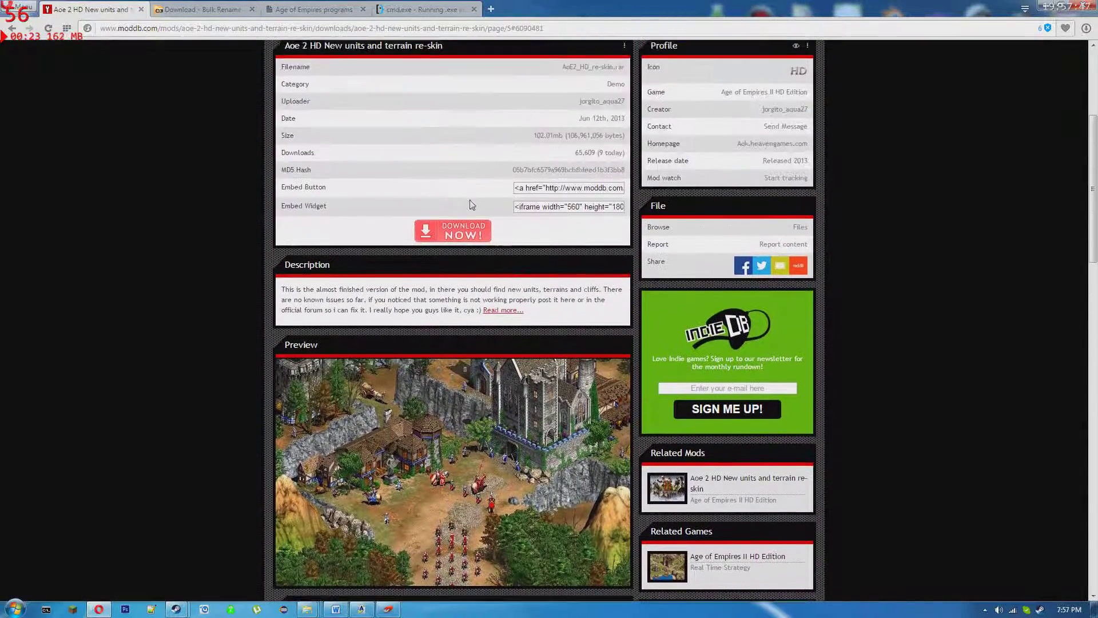
pyautogui.scroll(1, 532, 189)
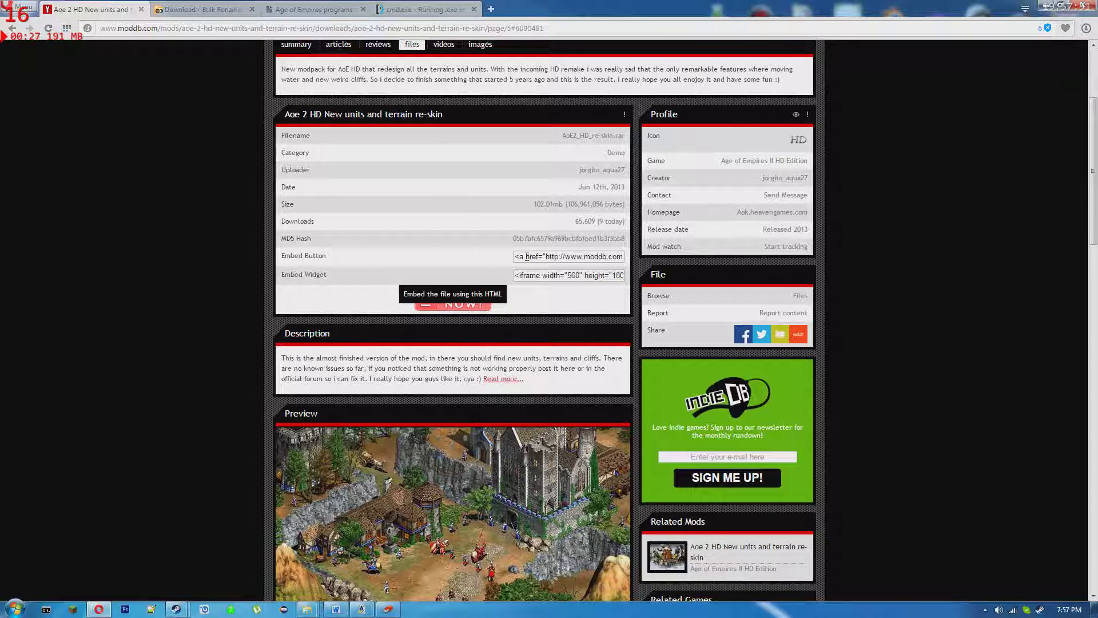
pyautogui.scroll(1, 407, 228)
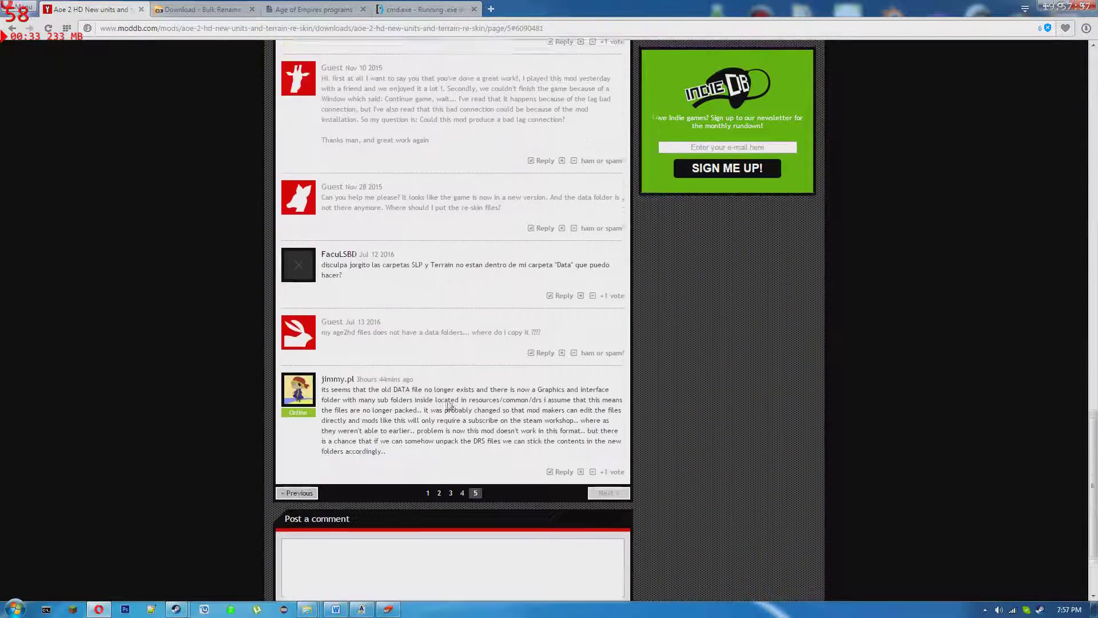
pyautogui.moveTo(387, 404); pyautogui.dragTo(320, 342)
pyautogui.click(399, 404)
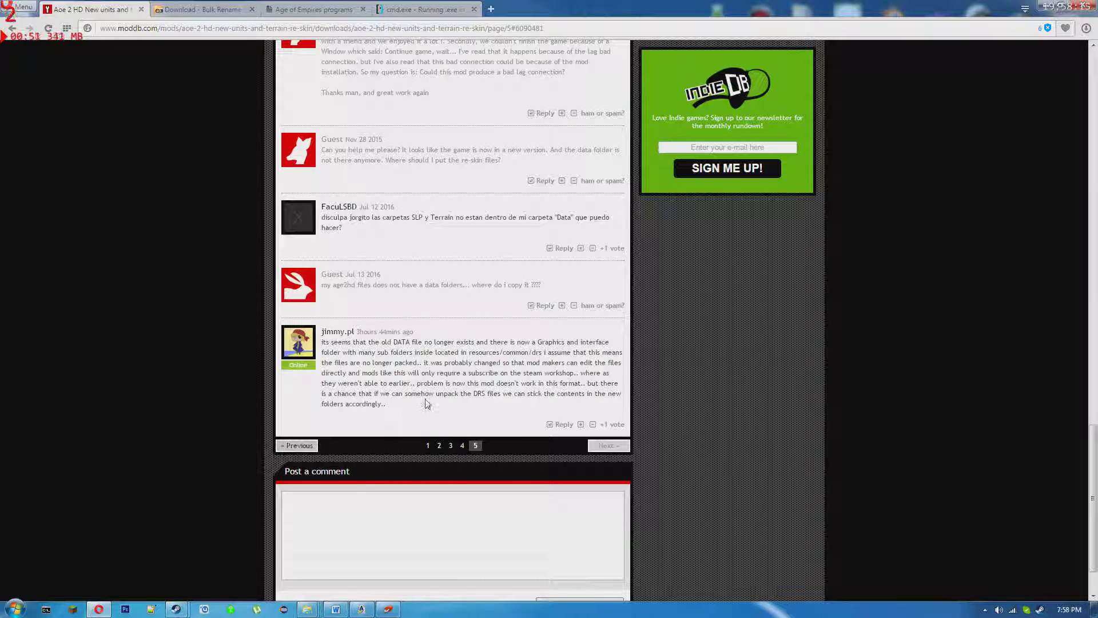
pyautogui.scroll(20, 407, 413)
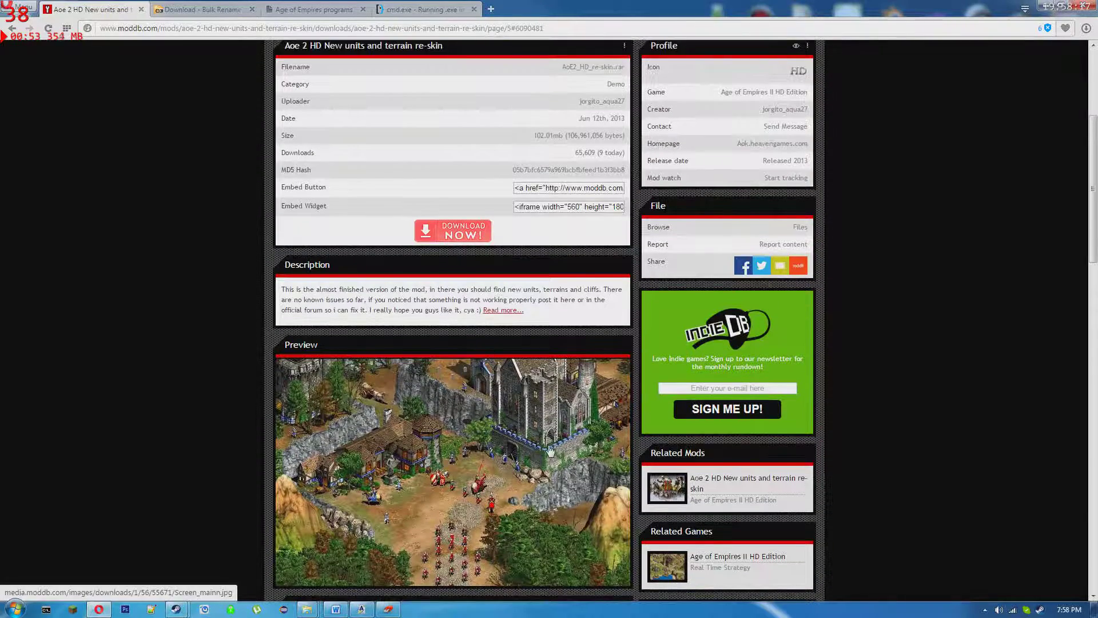
pyautogui.scroll(-5, 543, 457)
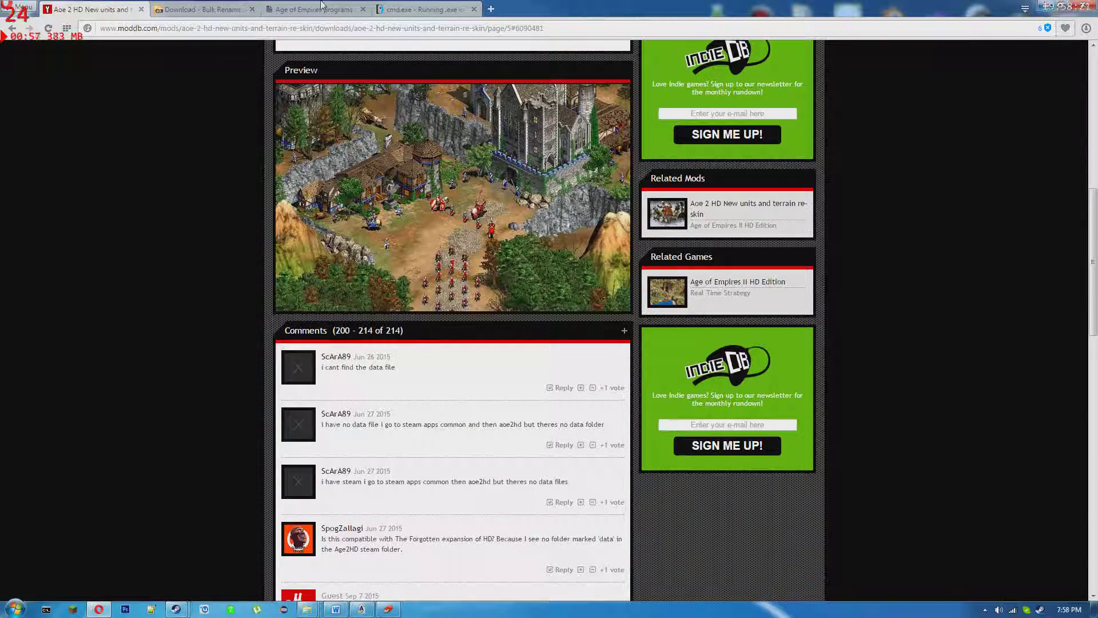
# Compare the Bulk Rename Utility and DRS utility pages, then minimize Opera to the desktop
pyautogui.click(214, 9)
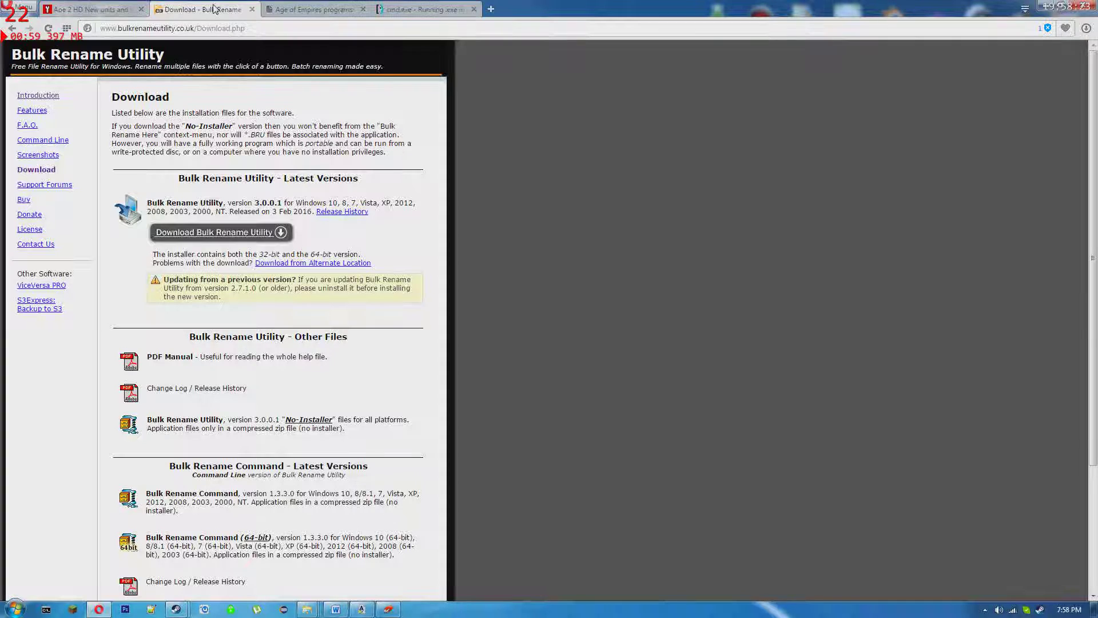
pyautogui.click(312, 10)
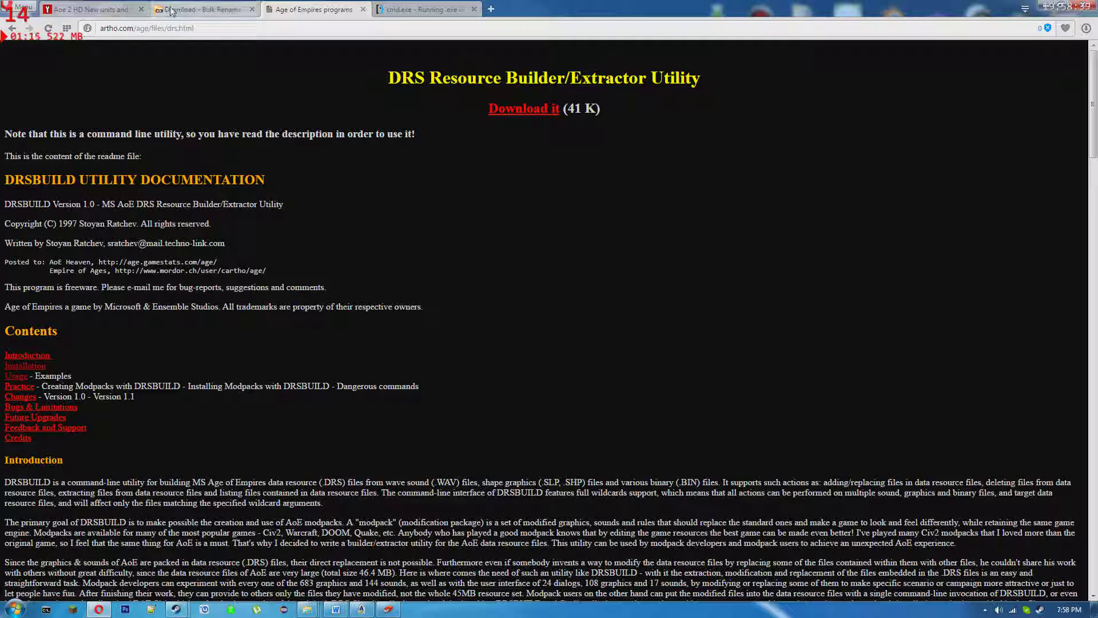
pyautogui.click(215, 12)
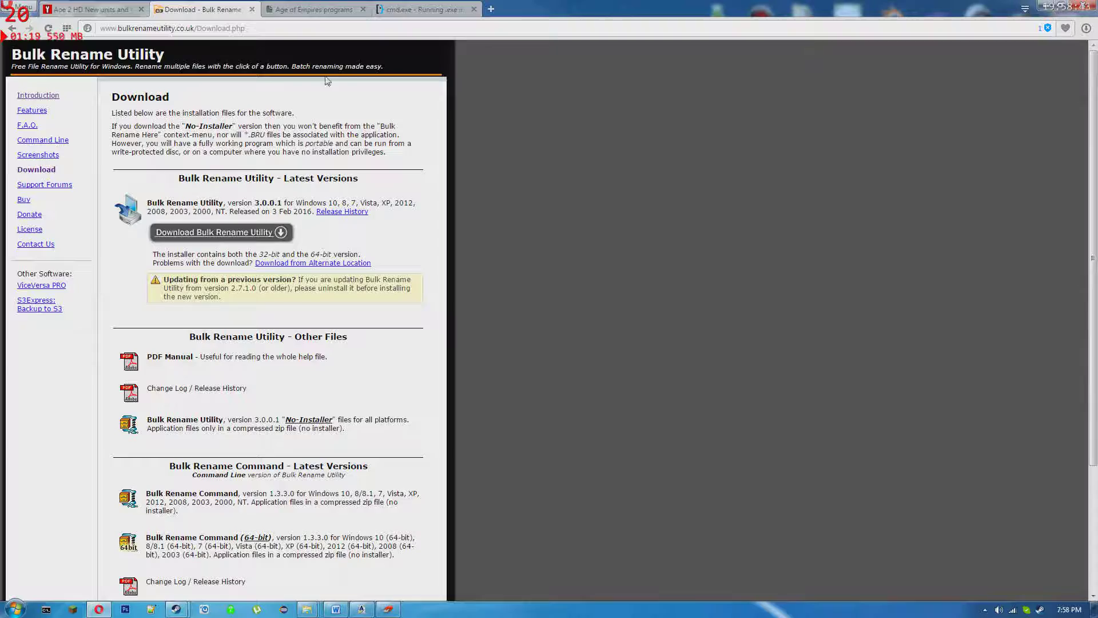
pyautogui.click(317, 10)
pyautogui.click(201, 9)
pyautogui.click(318, 11)
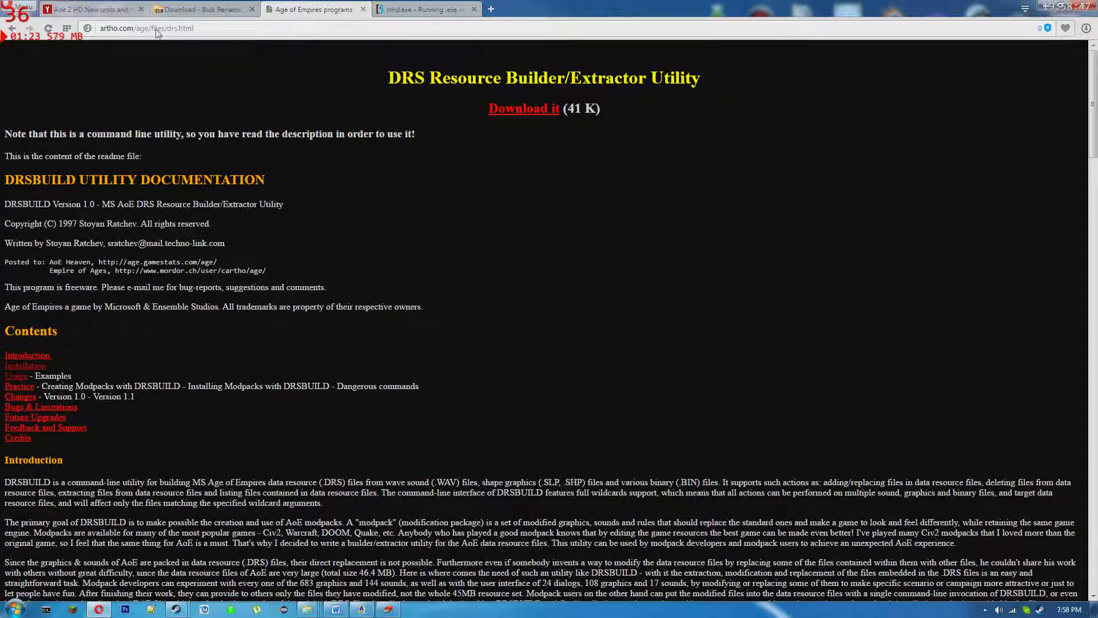
pyautogui.click(1050, 7)
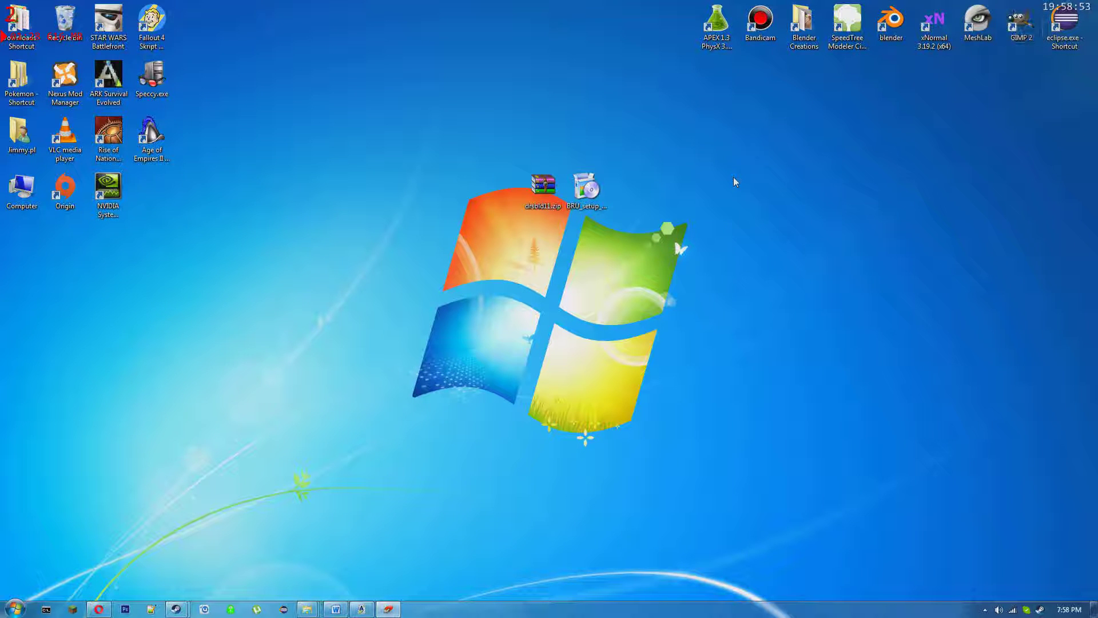
# Shift drsbld11.zip one slot left, extract it to drsbld11\, and set the folder beside it
pyautogui.rightClick(545, 193)
pyautogui.press('Escape')
pyautogui.moveTo(538, 189); pyautogui.dragTo(485, 174)
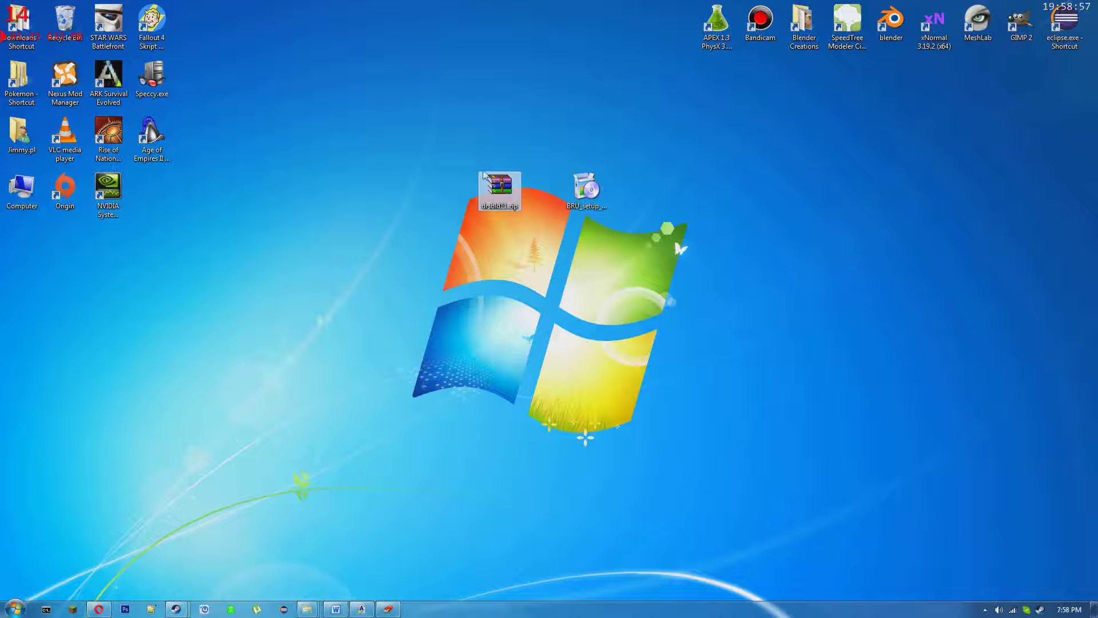
pyautogui.rightClick(502, 197)
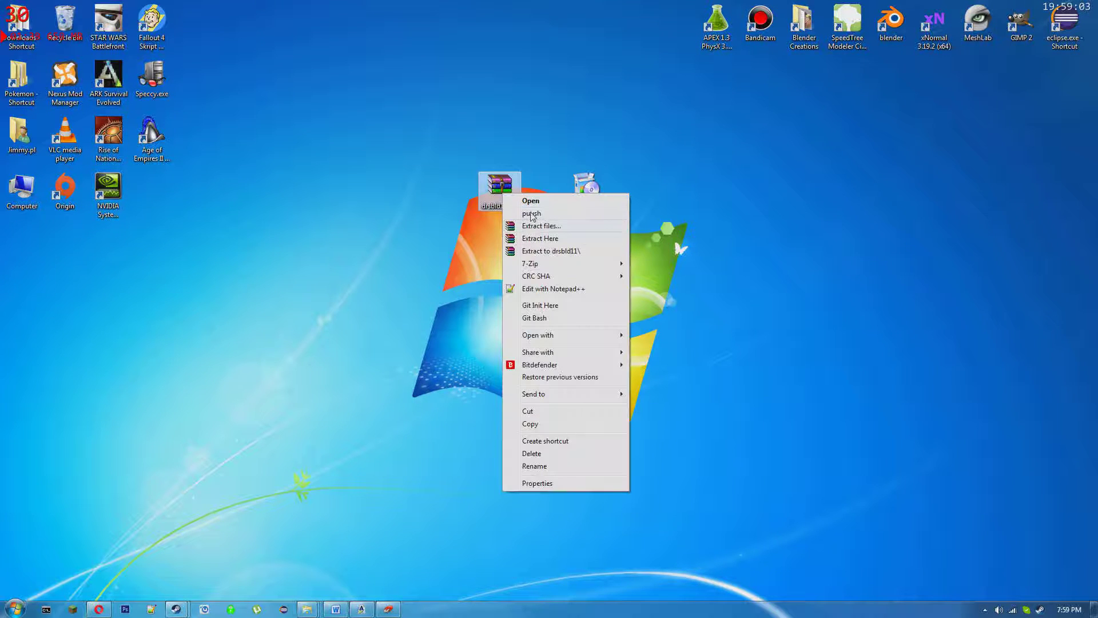
pyautogui.click(563, 253)
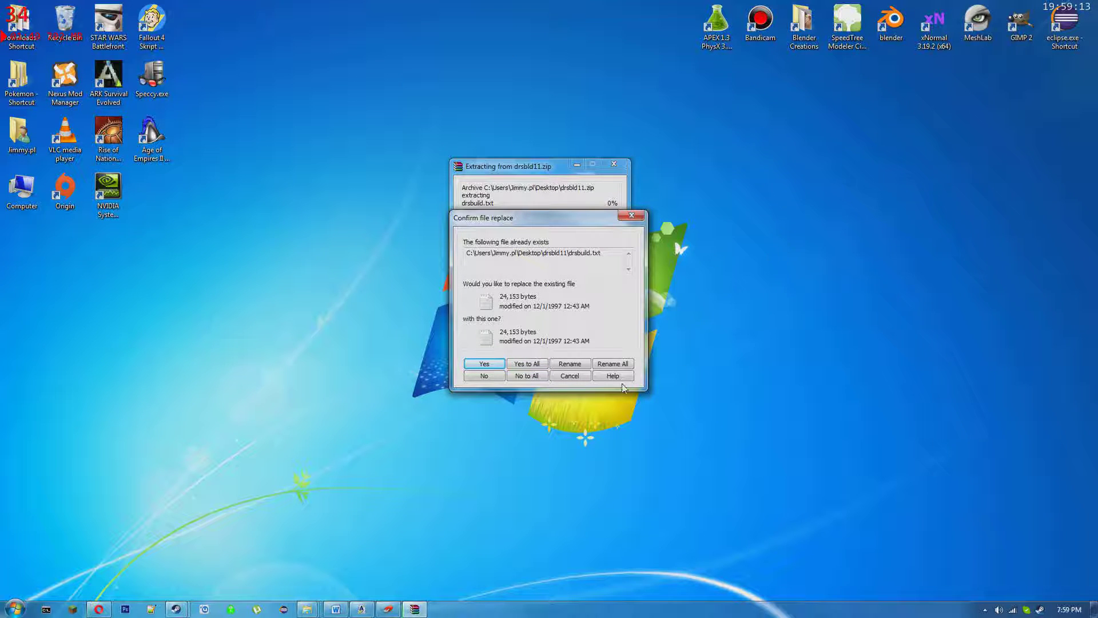
pyautogui.click(580, 379)
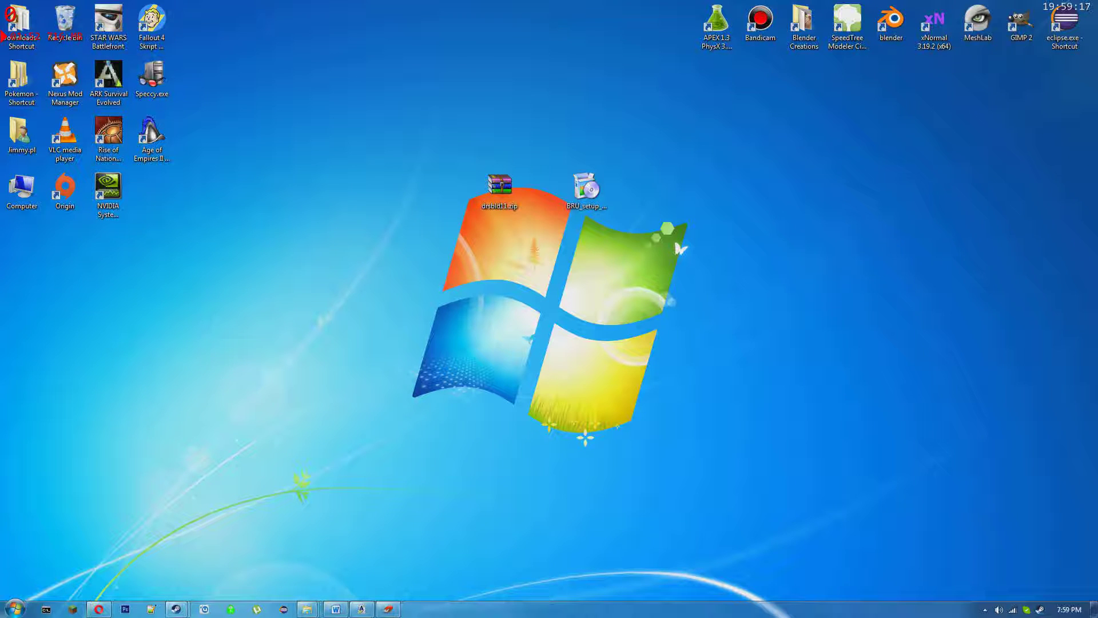
pyautogui.moveTo(261, 130); pyautogui.dragTo(417, 196)
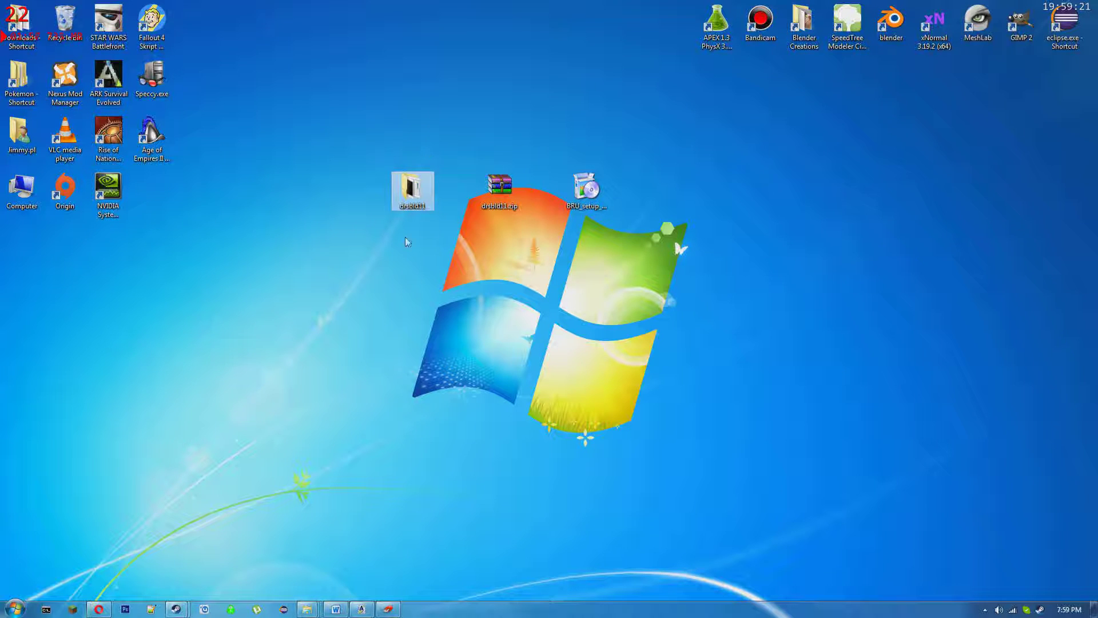
# Move the two shortcuts, interfac.drs, and the graphics and interface folders out of drsbld11
pyautogui.press('Return')
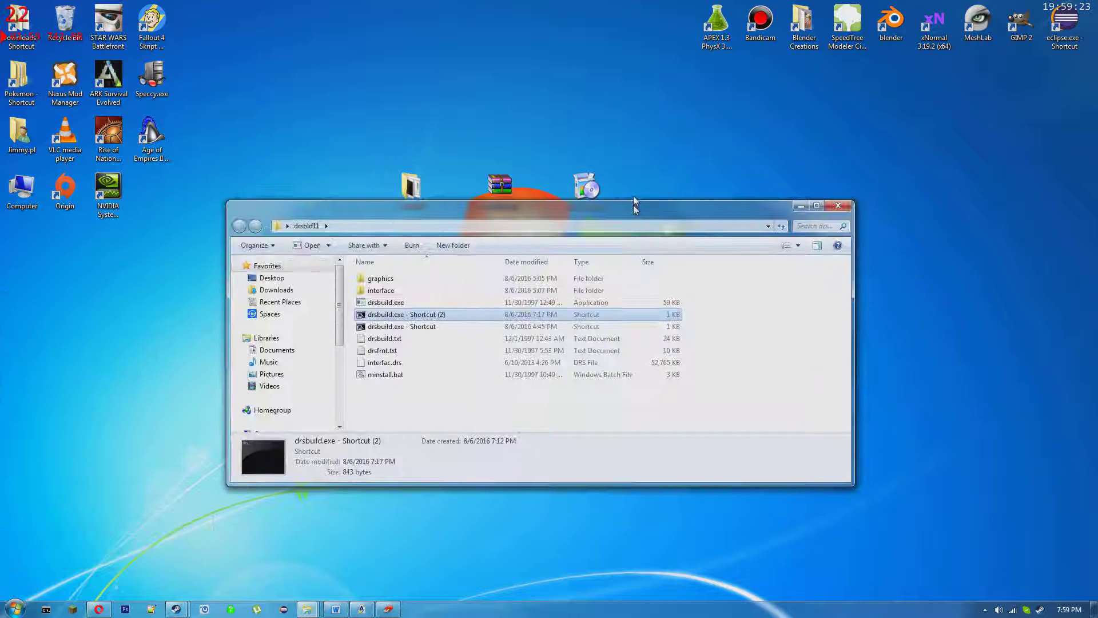
pyautogui.keyDown('ctrl'); pyautogui.click(423, 319); pyautogui.keyUp('ctrl')
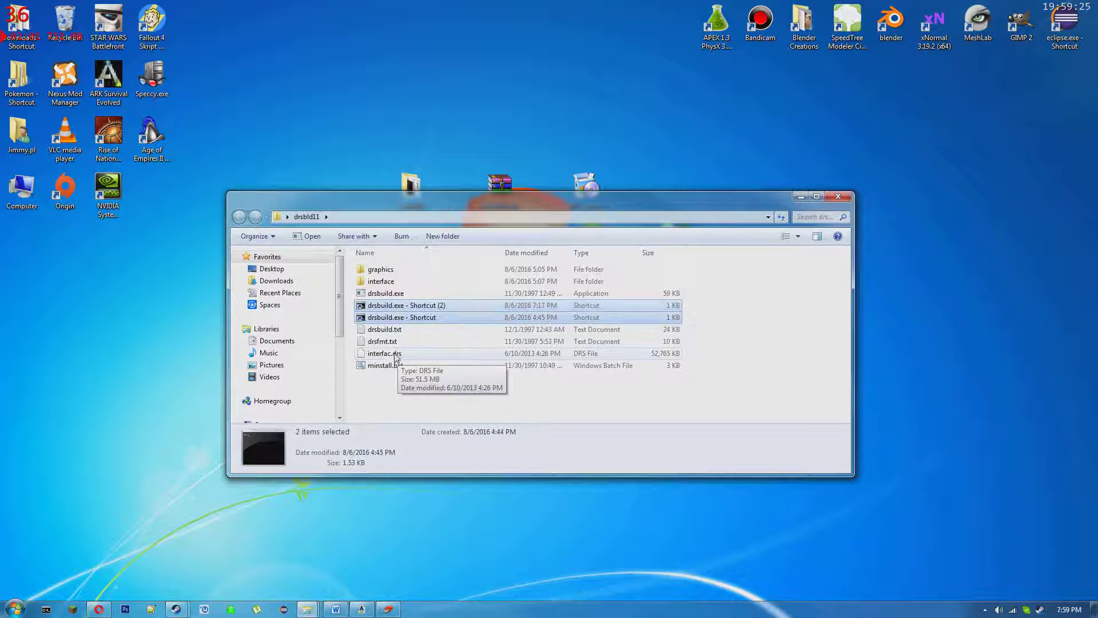
pyautogui.keyDown('ctrl'); pyautogui.click(392, 354); pyautogui.keyUp('ctrl')
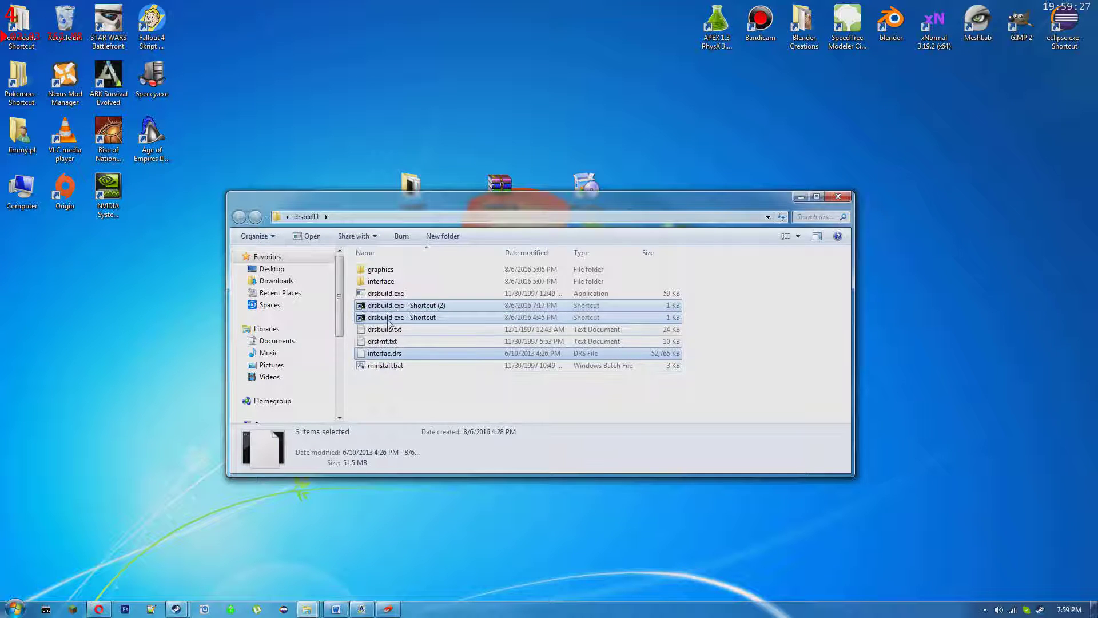
pyautogui.keyDown('ctrl'); pyautogui.click(381, 282); pyautogui.keyUp('ctrl')
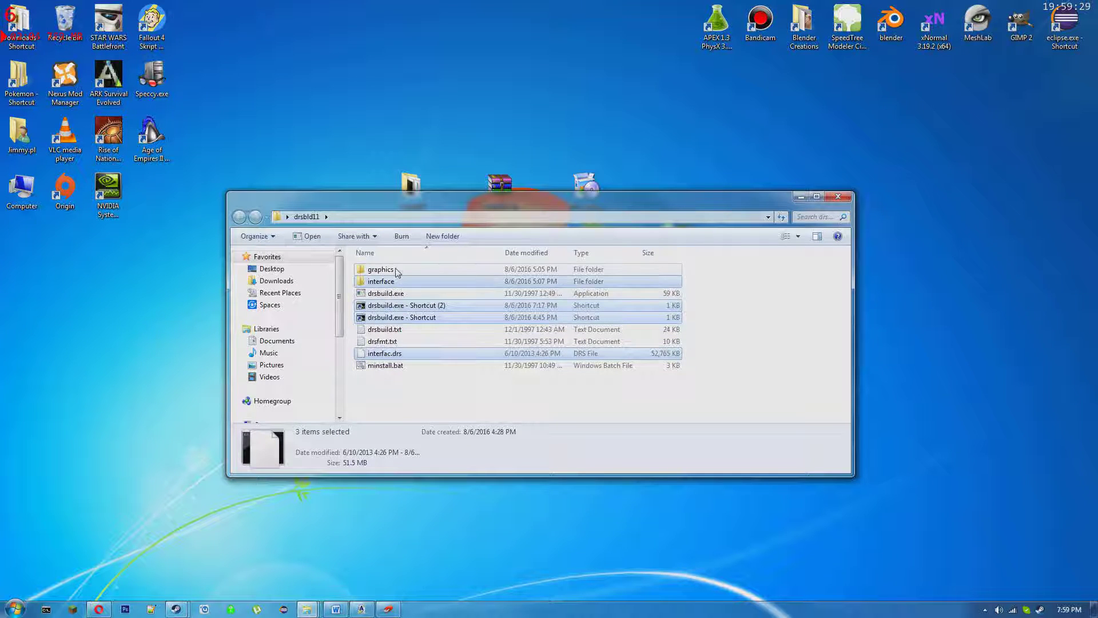
pyautogui.keyDown('ctrl'); pyautogui.click(381, 269); pyautogui.keyUp('ctrl')
pyautogui.moveTo(380, 270); pyautogui.dragTo(613, 289)
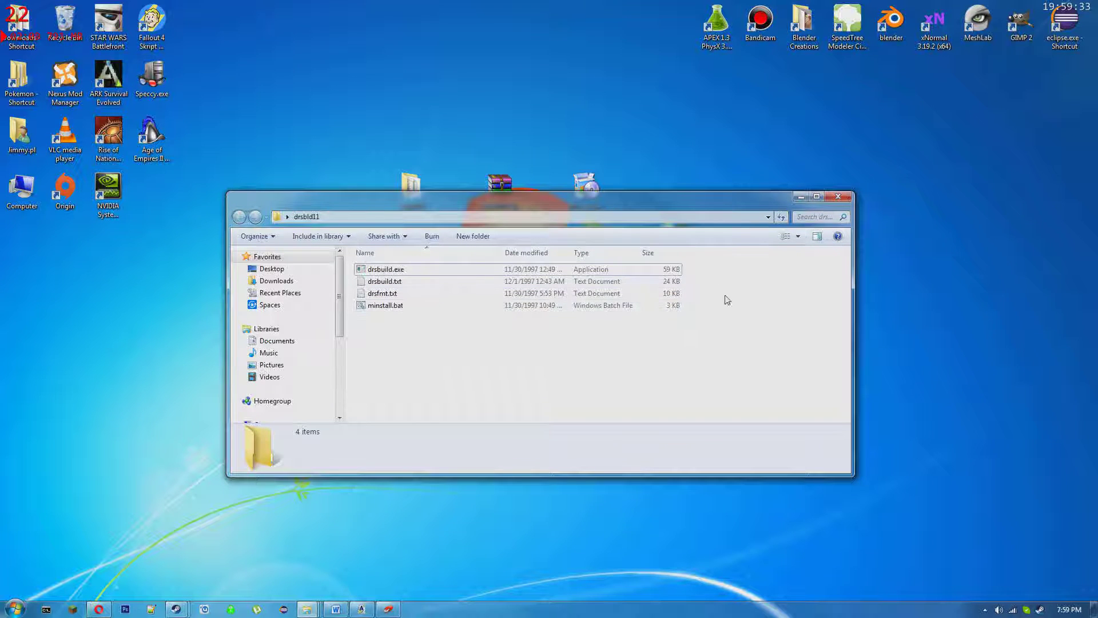
pyautogui.click(405, 270)
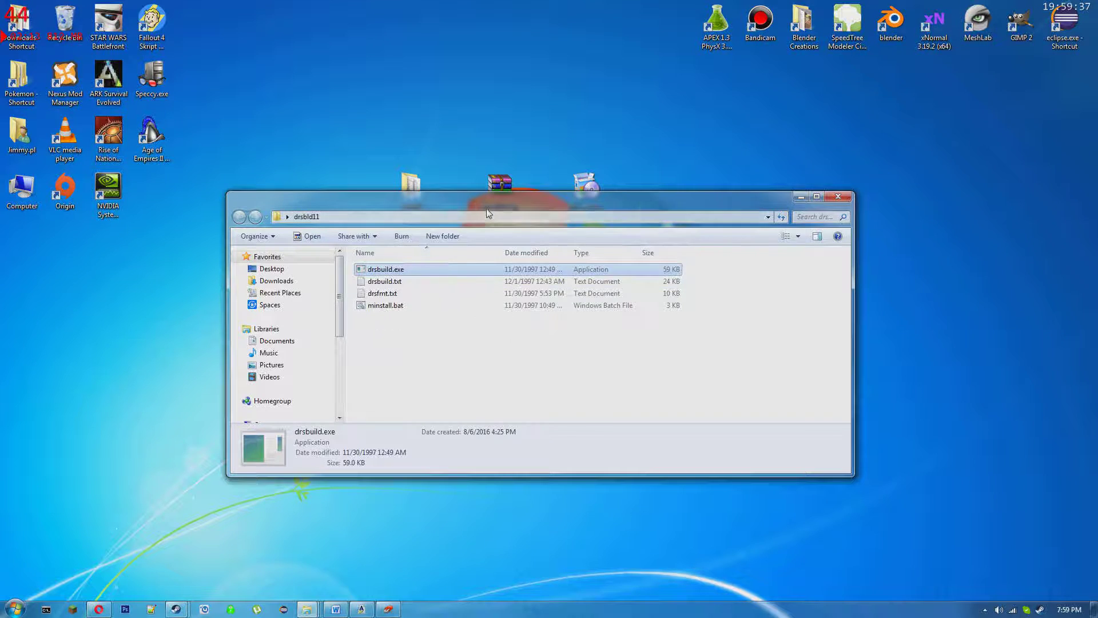
# Create a shortcut to drsbuild.exe in the drsbld11 folder
pyautogui.moveTo(486, 209); pyautogui.dragTo(559, 241)
pyautogui.rightClick(470, 303)
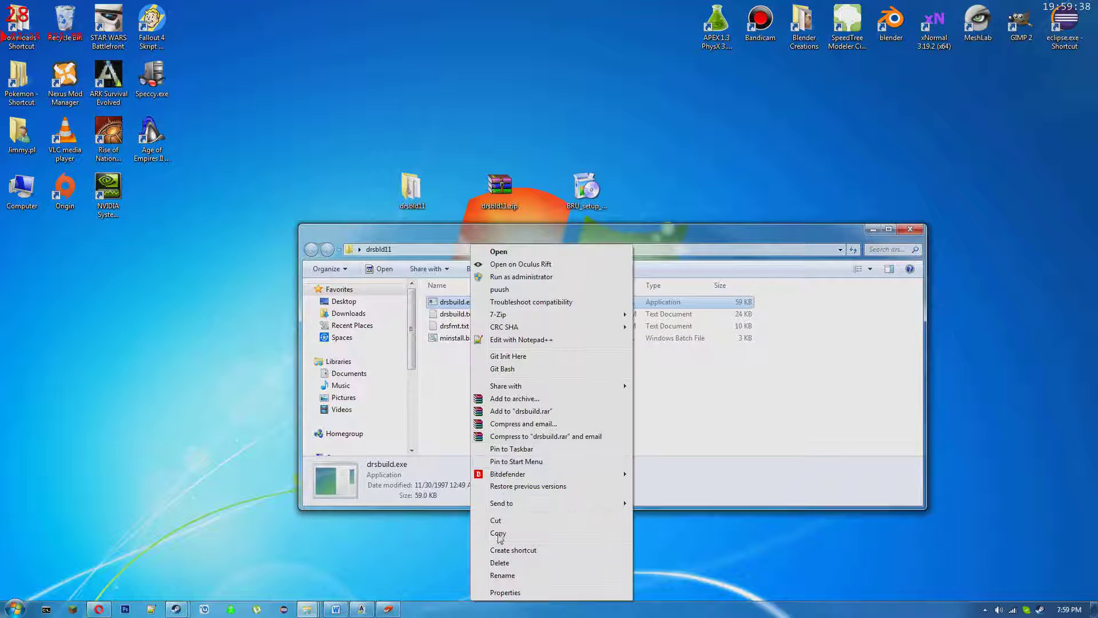
pyautogui.click(501, 592)
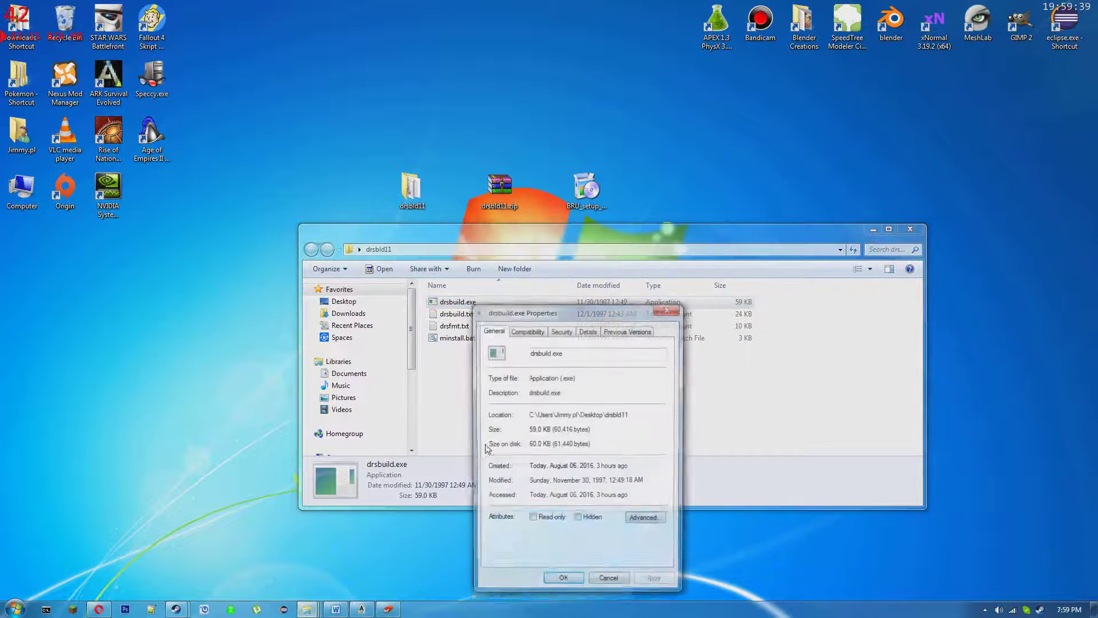
pyautogui.click(608, 582)
pyautogui.rightClick(457, 302)
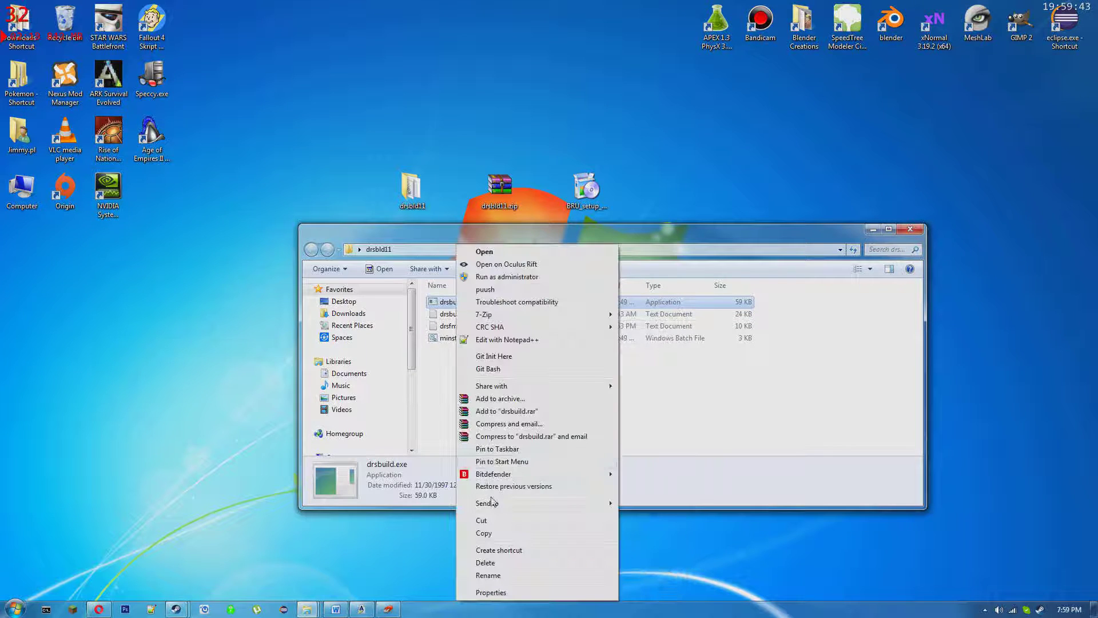
pyautogui.click(504, 550)
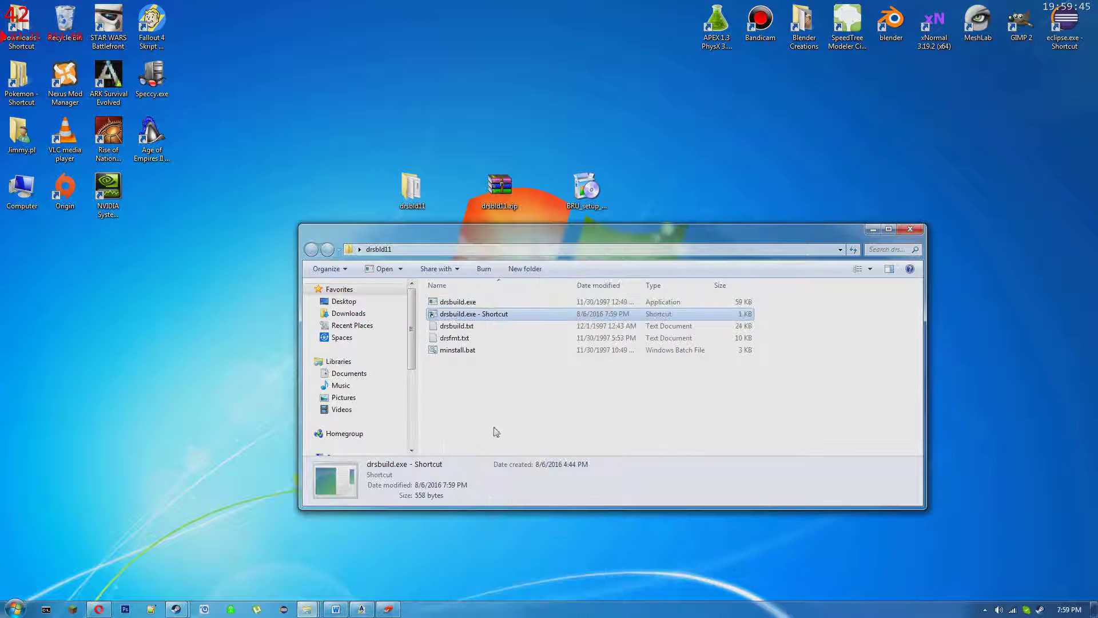
# Open the new shortcut's target field, then bring up the Superuser answer on keeping cmd open
pyautogui.rightClick(495, 315)
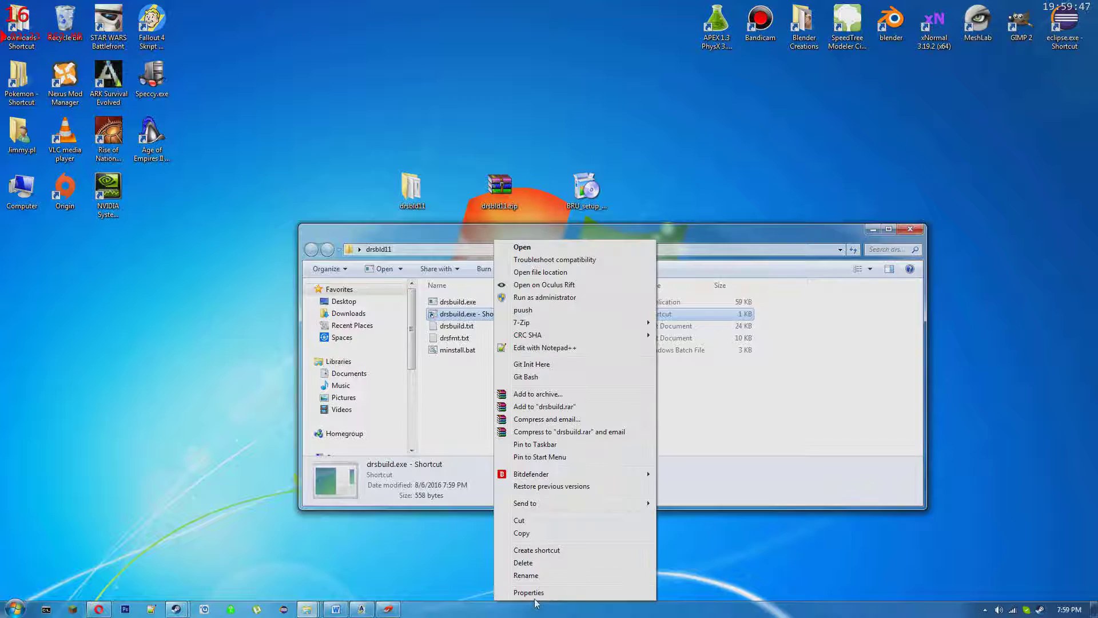
pyautogui.click(536, 594)
pyautogui.click(562, 408)
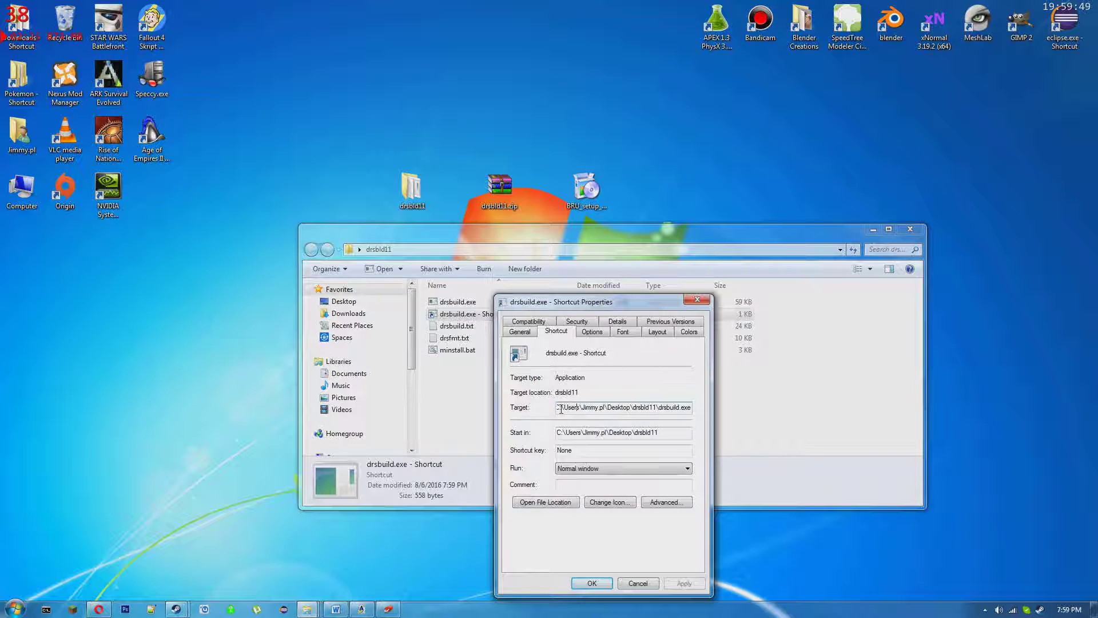
pyautogui.moveTo(560, 409); pyautogui.dragTo(552, 405)
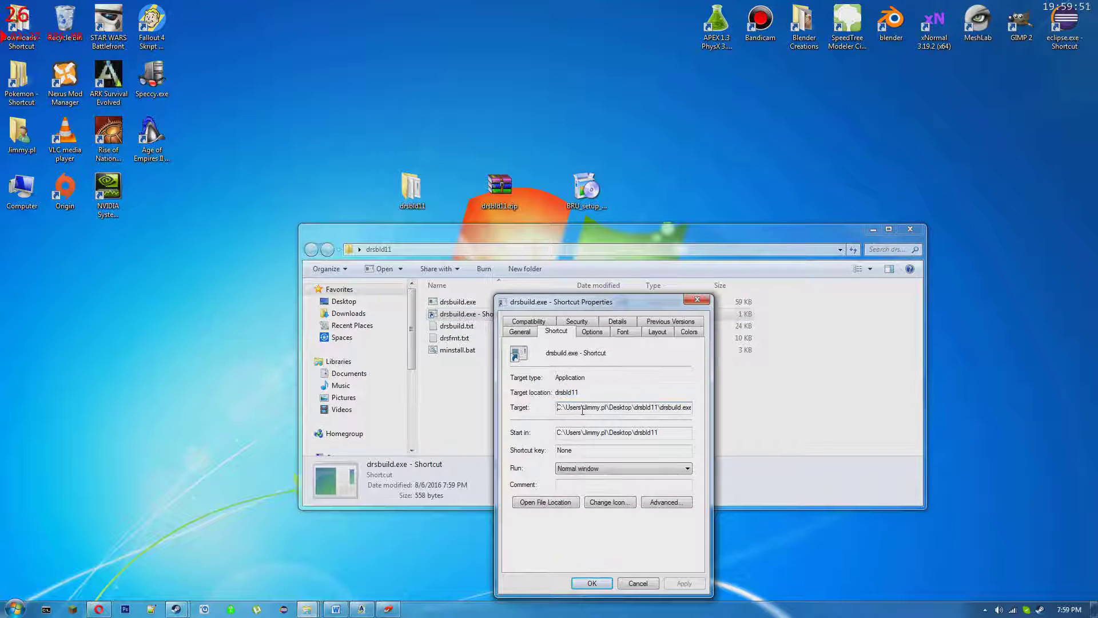
pyautogui.moveTo(619, 303); pyautogui.dragTo(626, 204)
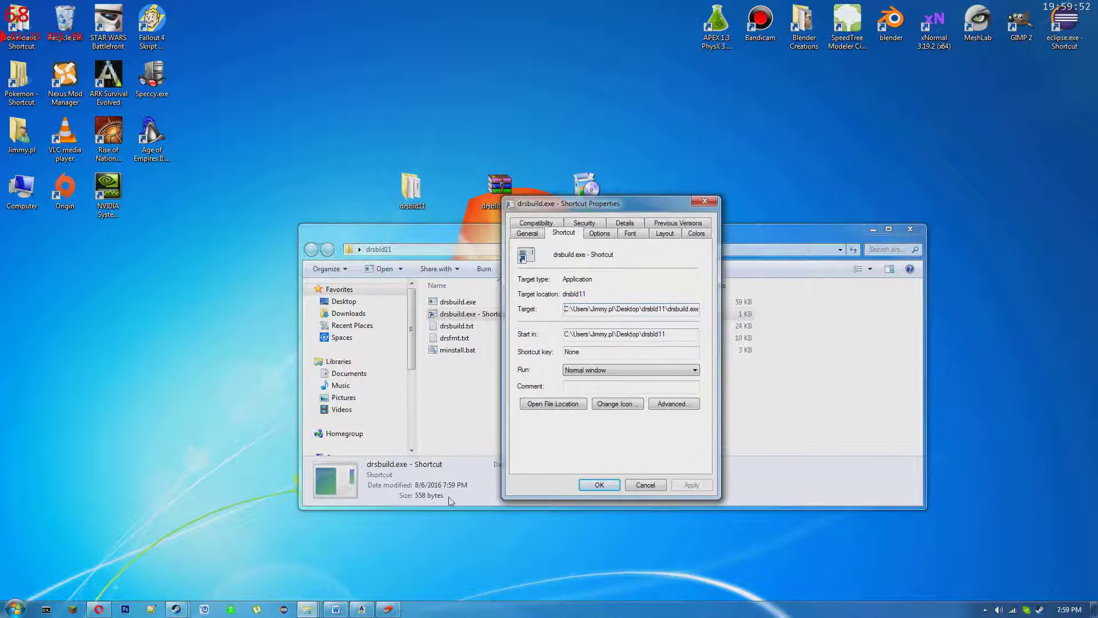
pyautogui.click(112, 611)
pyautogui.click(423, 9)
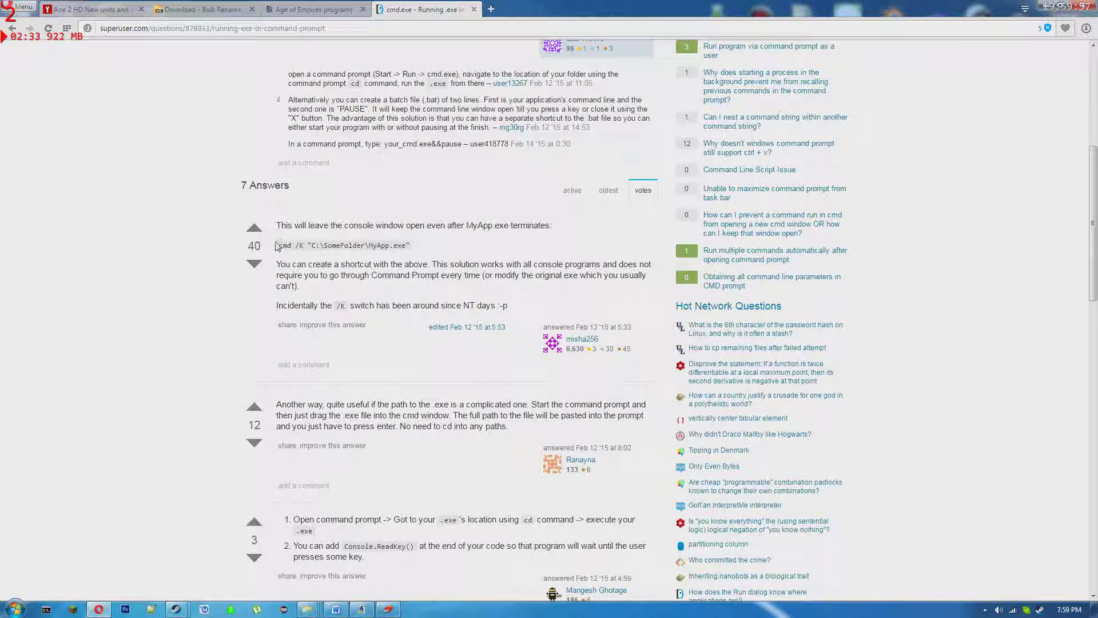
# Paste 'cmd /K' from the Superuser answer in front of the shortcut's target path
pyautogui.moveTo(276, 246); pyautogui.dragTo(313, 246)
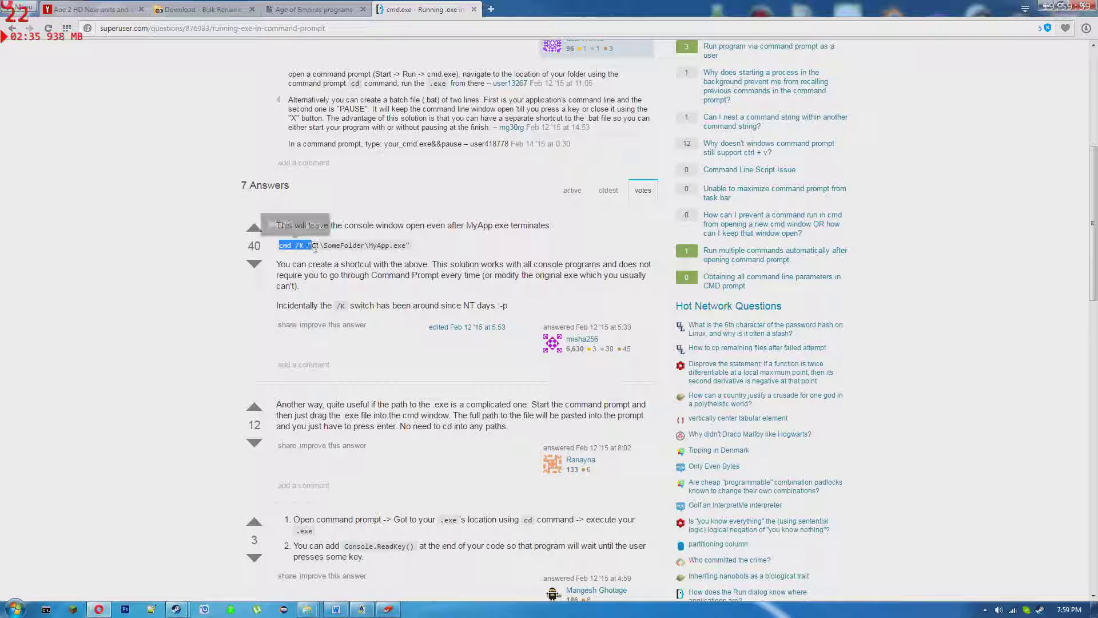
pyautogui.click(384, 611)
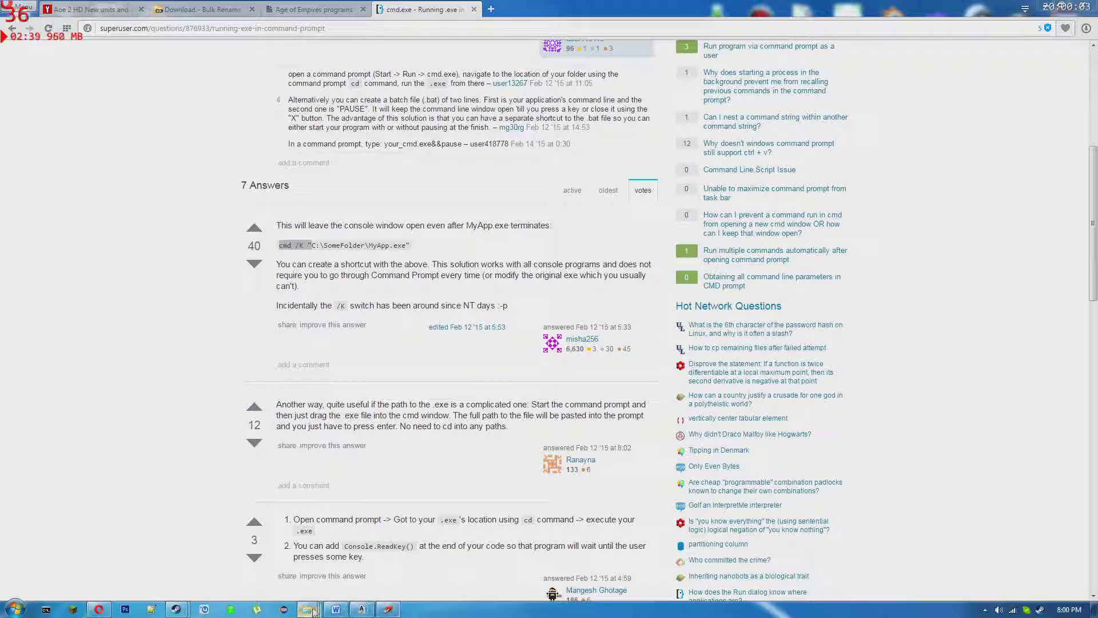
pyautogui.moveTo(314, 611)
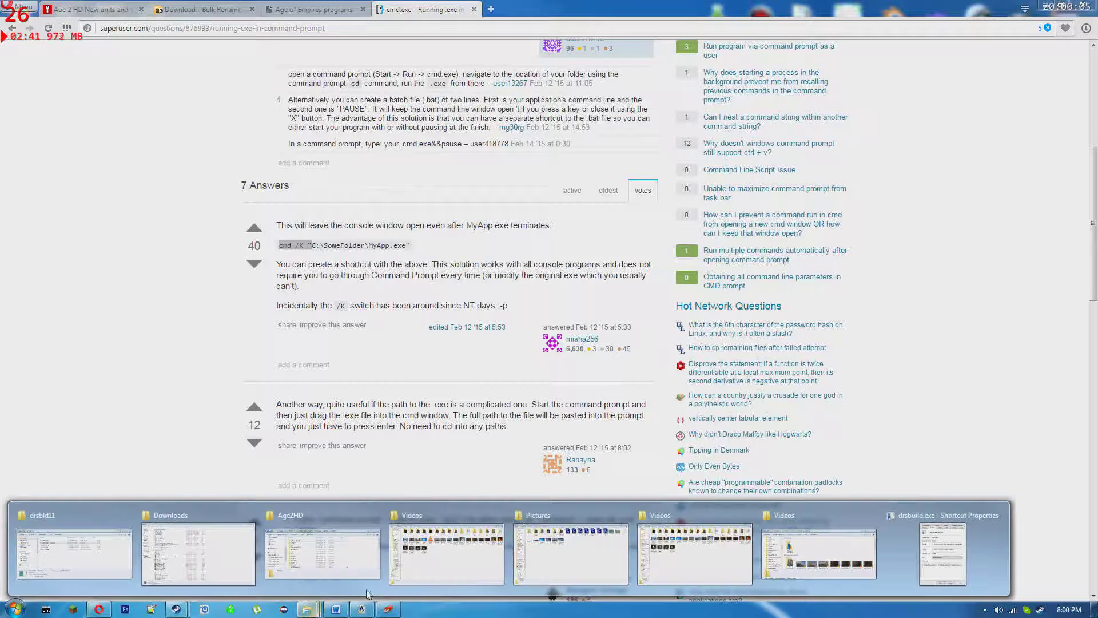
pyautogui.click(942, 552)
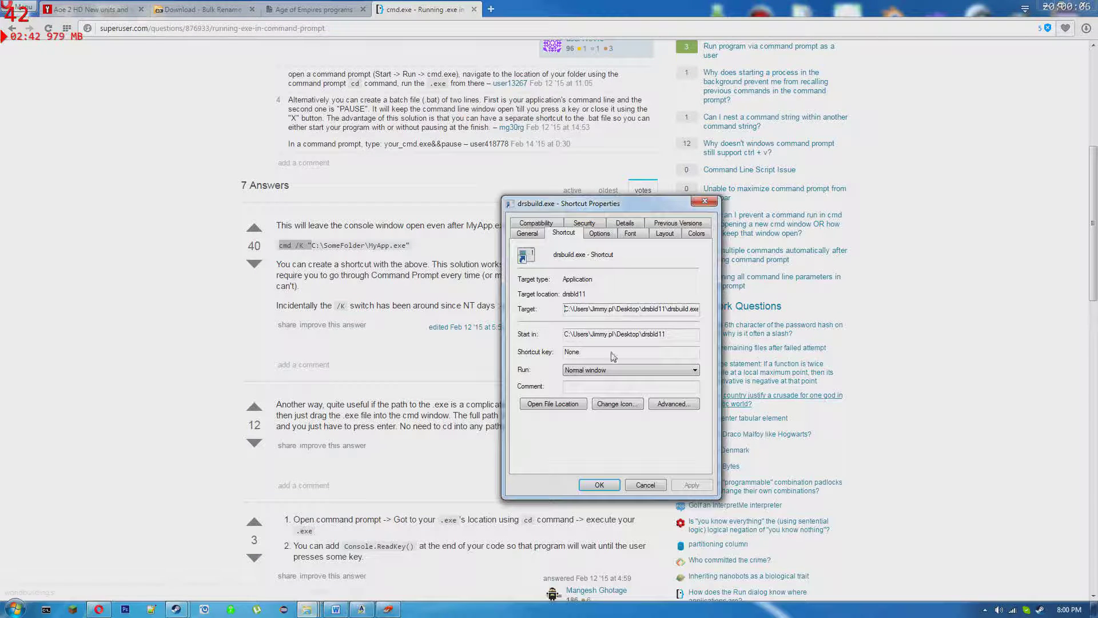
pyautogui.click(572, 311)
pyautogui.hotkey('ctrl', 'v')
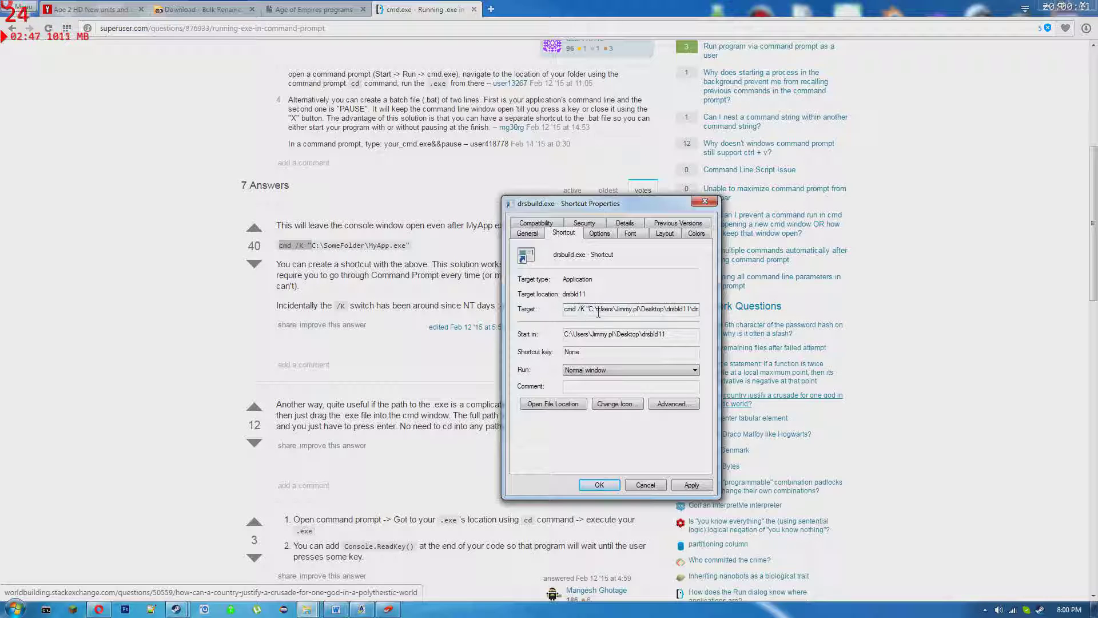
# Close the target path with a quote, retype 'cmd /K' at its start, and apply
pyautogui.moveTo(692, 310); pyautogui.dragTo(704, 315)
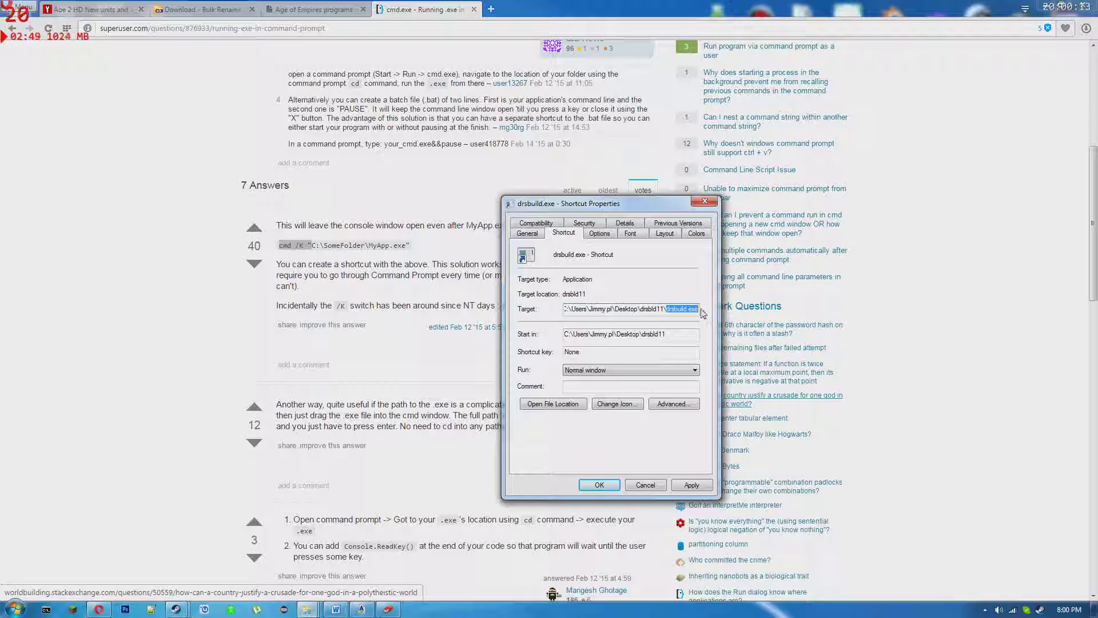
pyautogui.click(699, 308)
pyautogui.write('"')
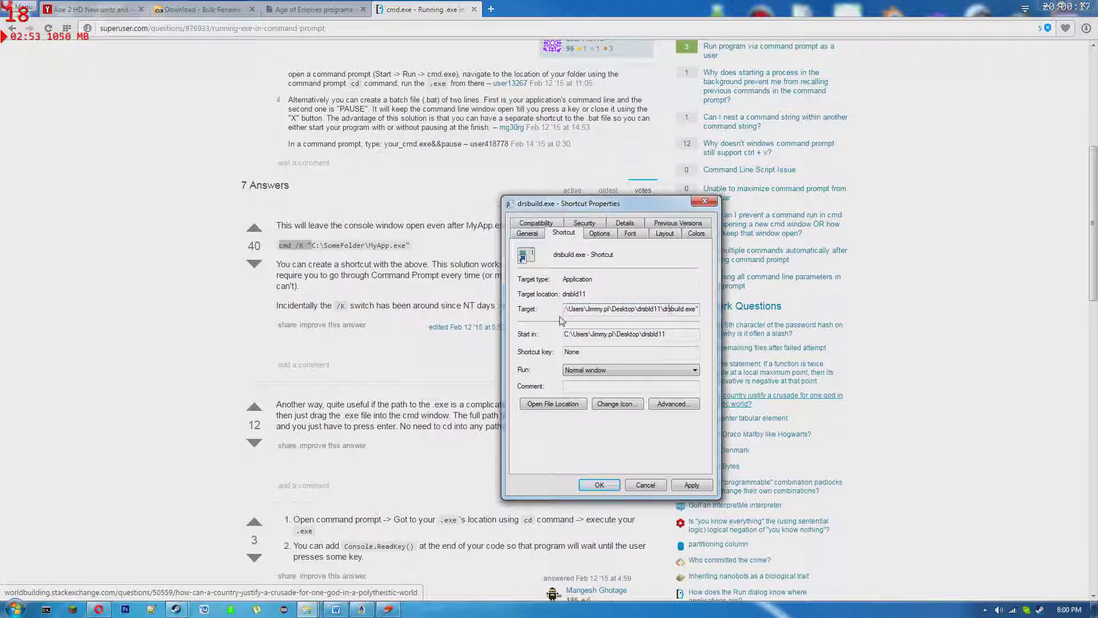
pyautogui.press('Home')
pyautogui.write('cmd /K')
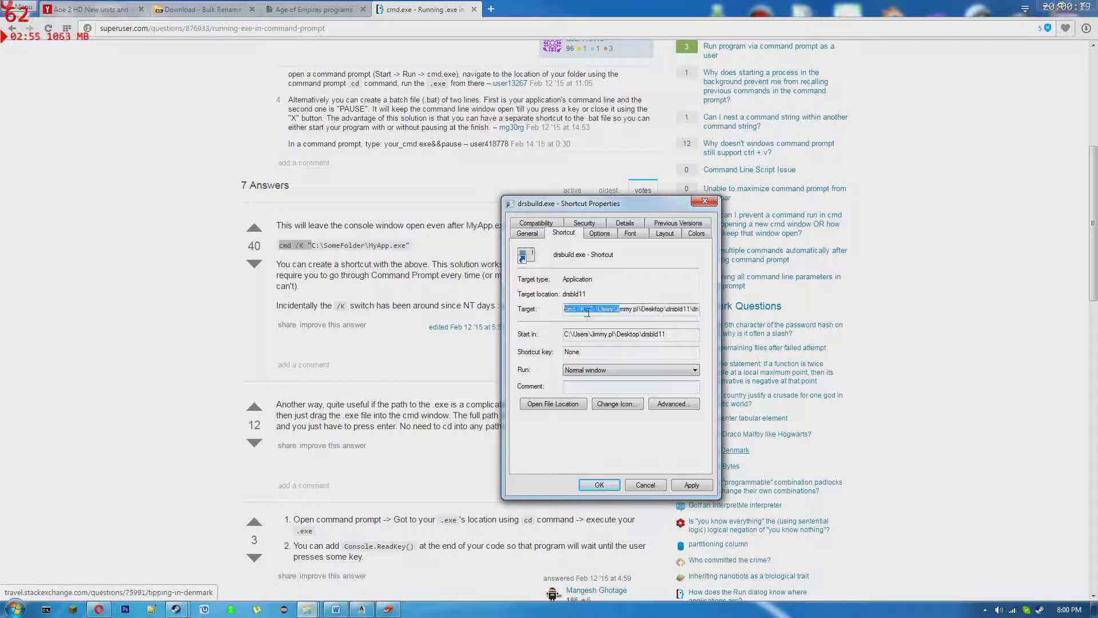
pyautogui.click(681, 485)
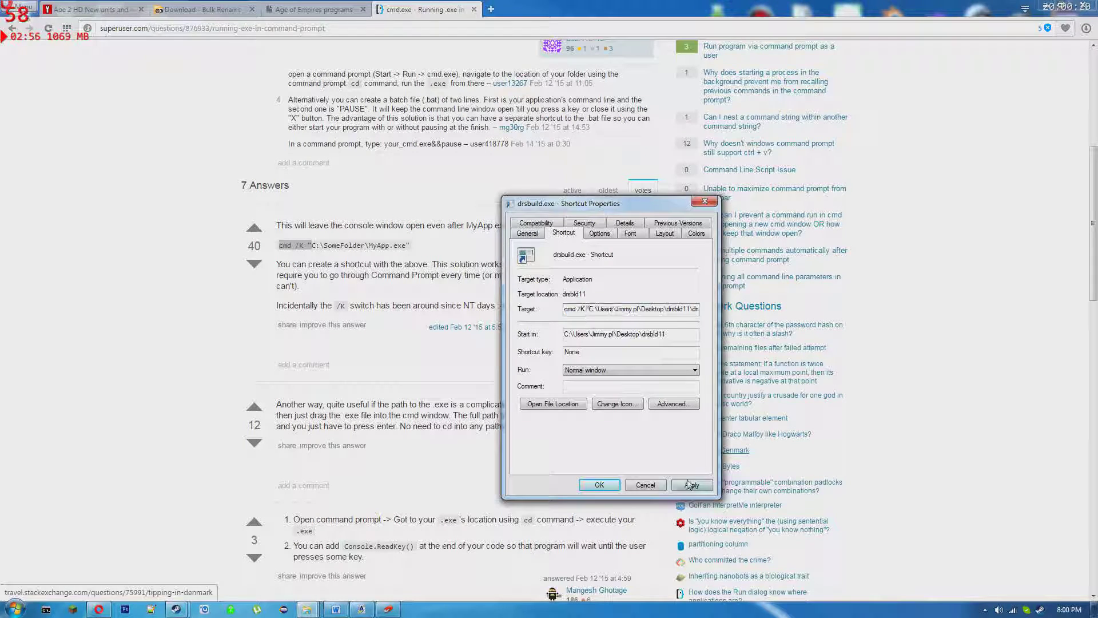
pyautogui.click(570, 308)
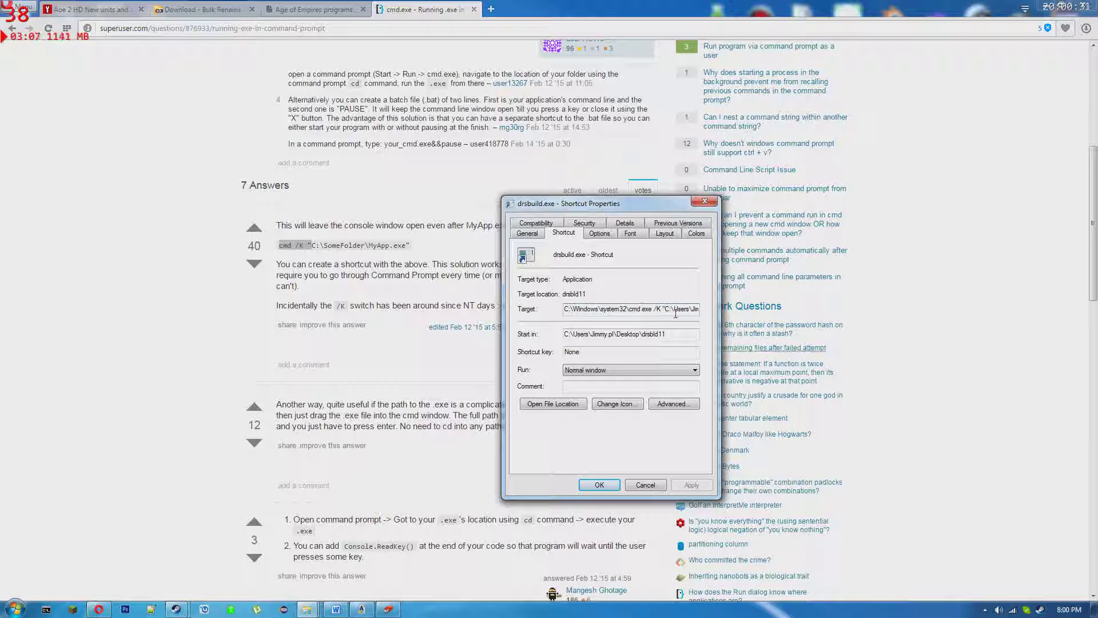
# Save the shortcut properties and launch DRSBUILD through the new drsbuild.exe shortcut
pyautogui.click(599, 485)
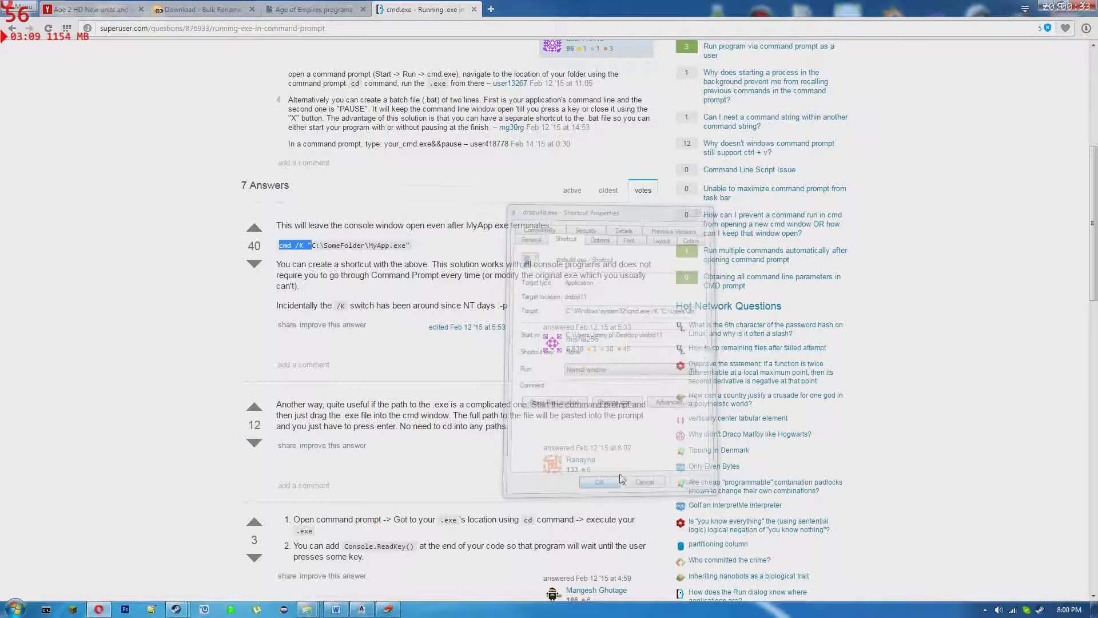
pyautogui.click(1045, 7)
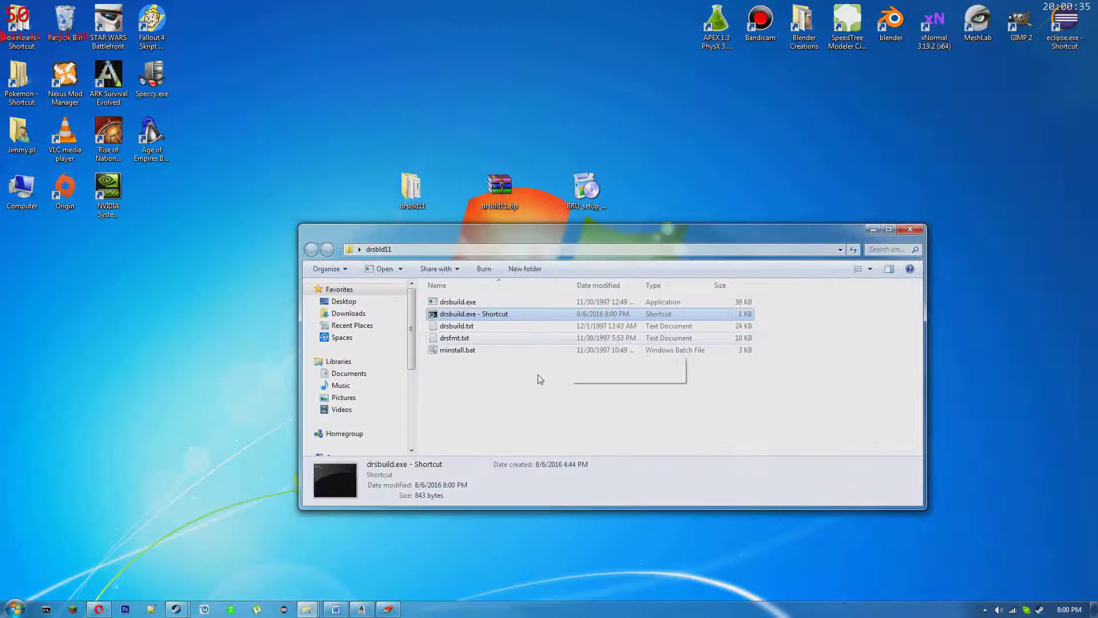
pyautogui.click(552, 395)
pyautogui.click(479, 303)
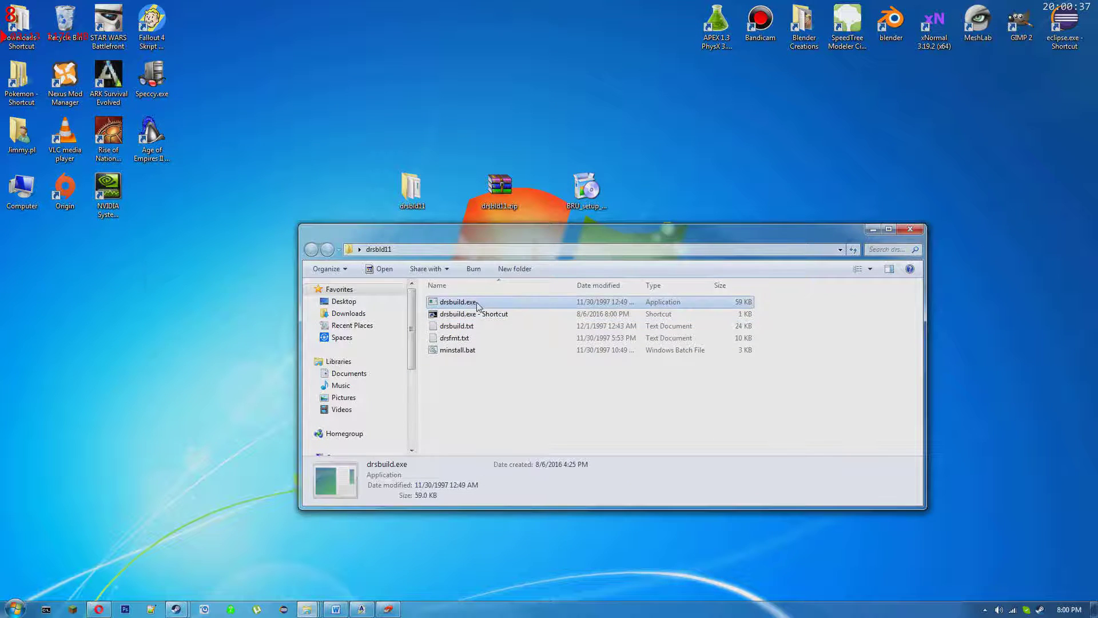
pyautogui.doubleClick(500, 302)
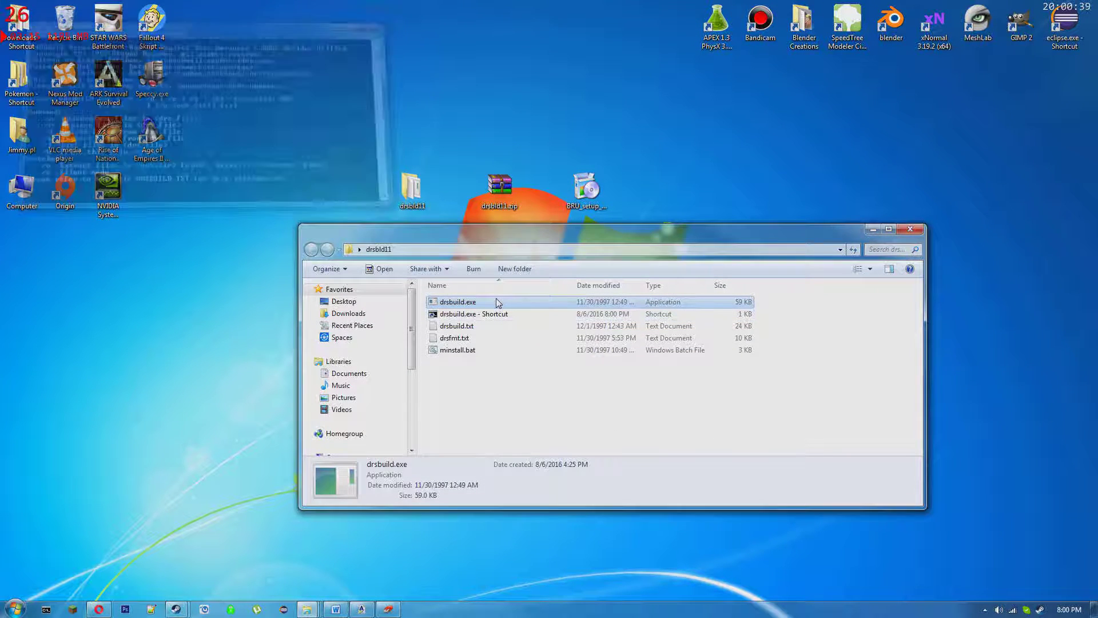
pyautogui.doubleClick(474, 313)
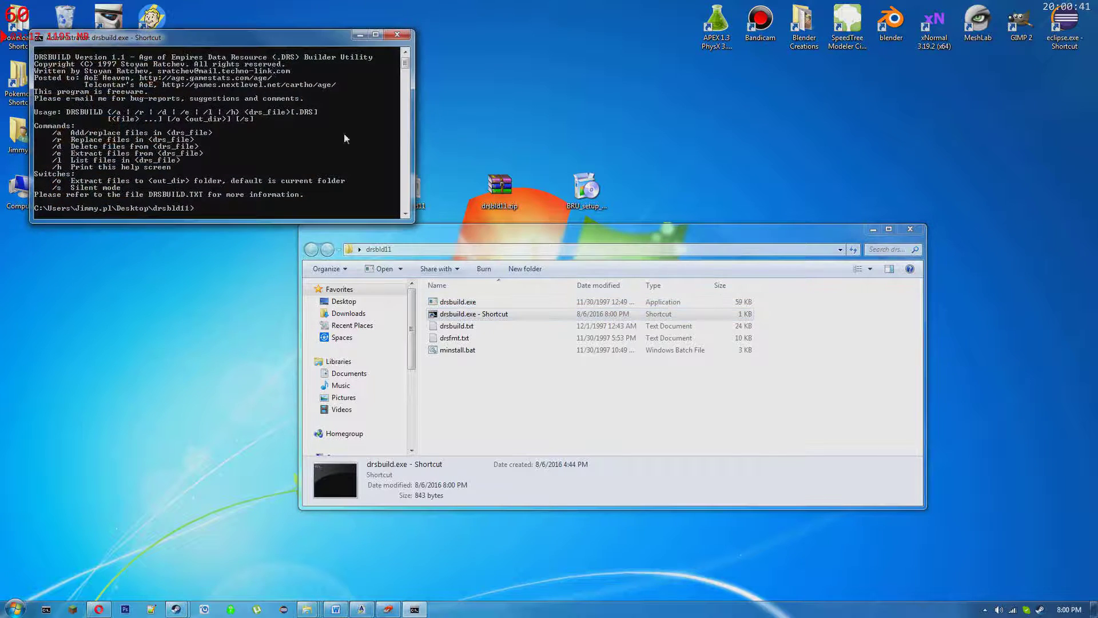
# Place the DRSBUILD console at top centre with the drsbld11 folder window below it
pyautogui.moveTo(279, 44); pyautogui.dragTo(549, 33)
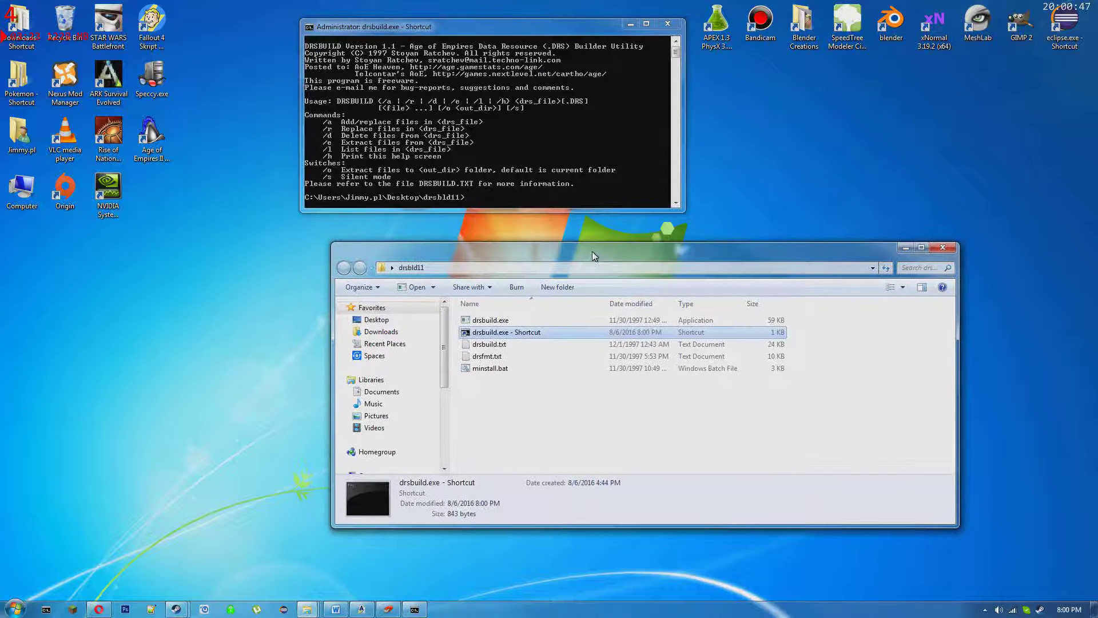
pyautogui.moveTo(592, 237); pyautogui.dragTo(800, 222)
pyautogui.click(728, 397)
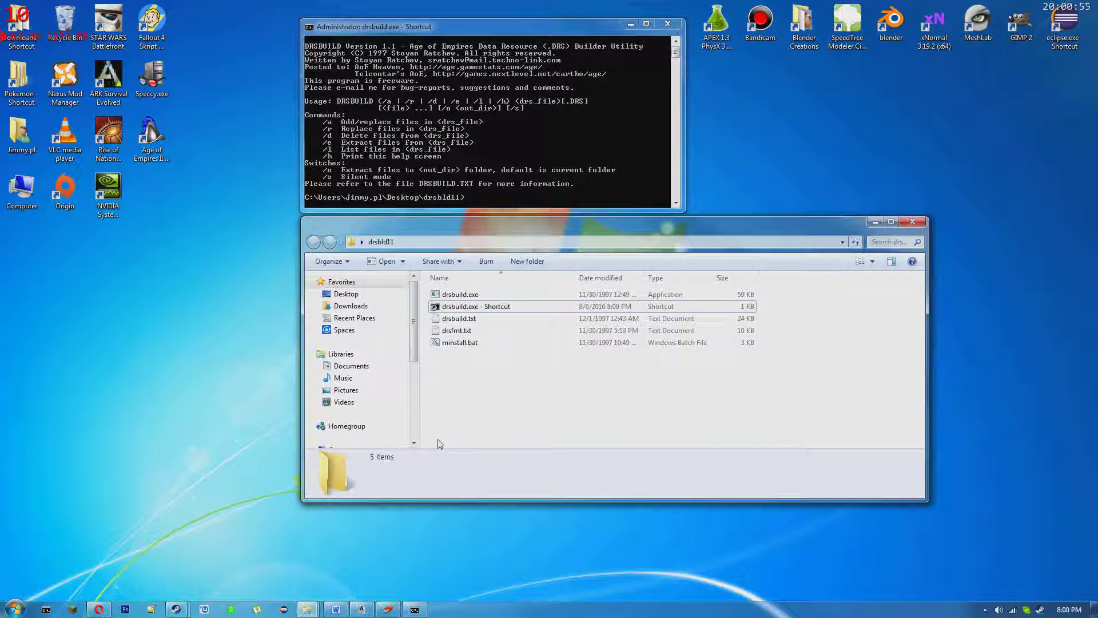
pyautogui.click(313, 609)
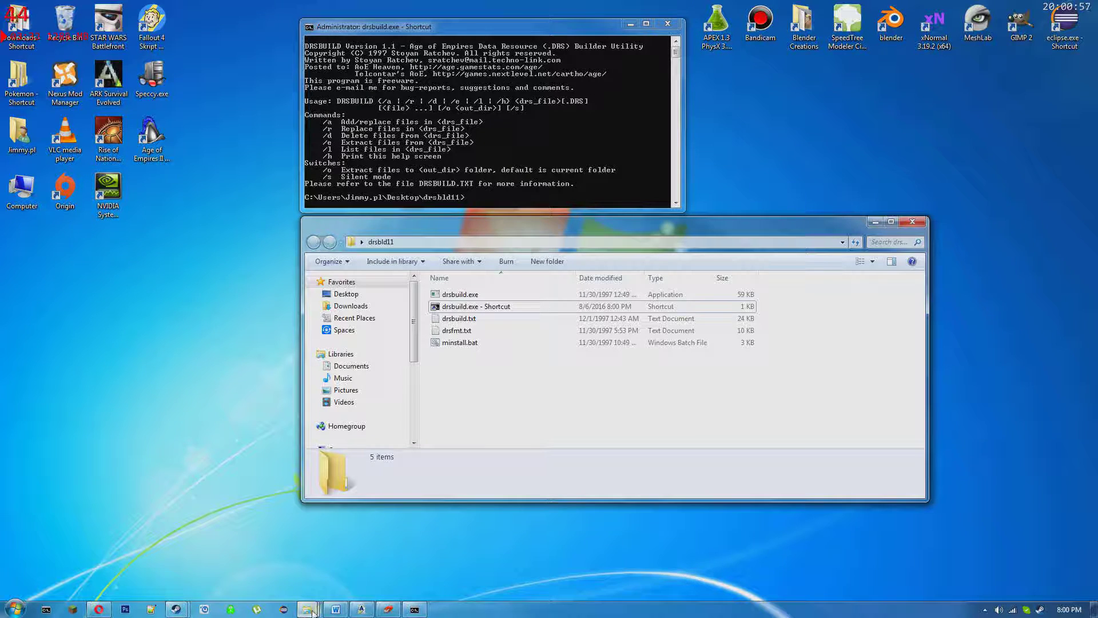
pyautogui.click(191, 378)
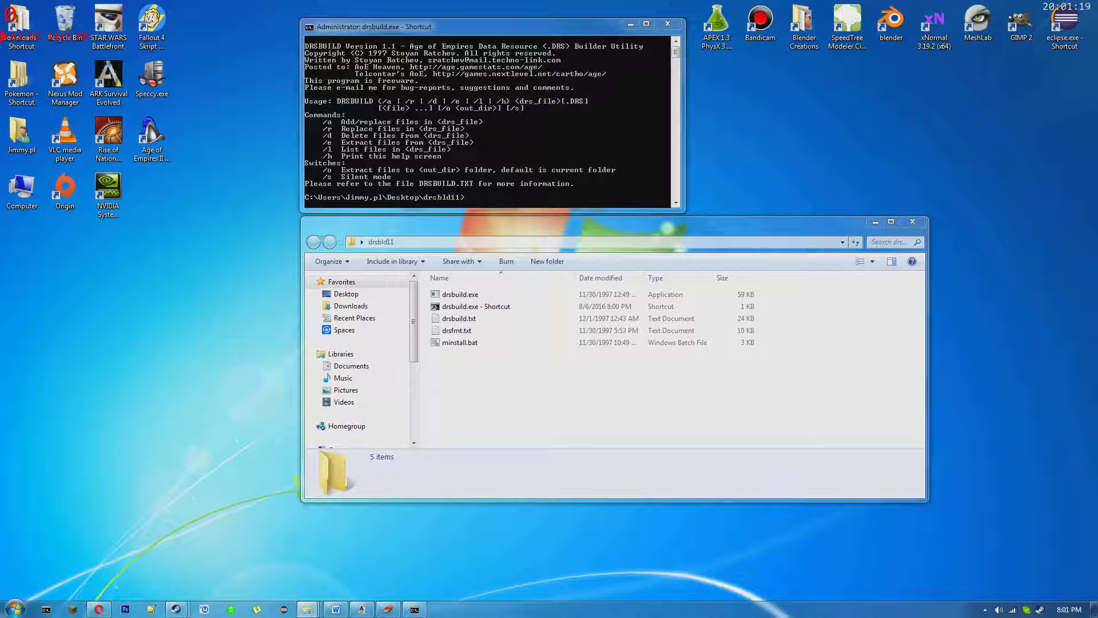
# Copy the AoE2 HD re-skin archive to the desktop and open its Re-skin folder in WinRAR
pyautogui.moveTo(0, 401); pyautogui.dragTo(243, 386)
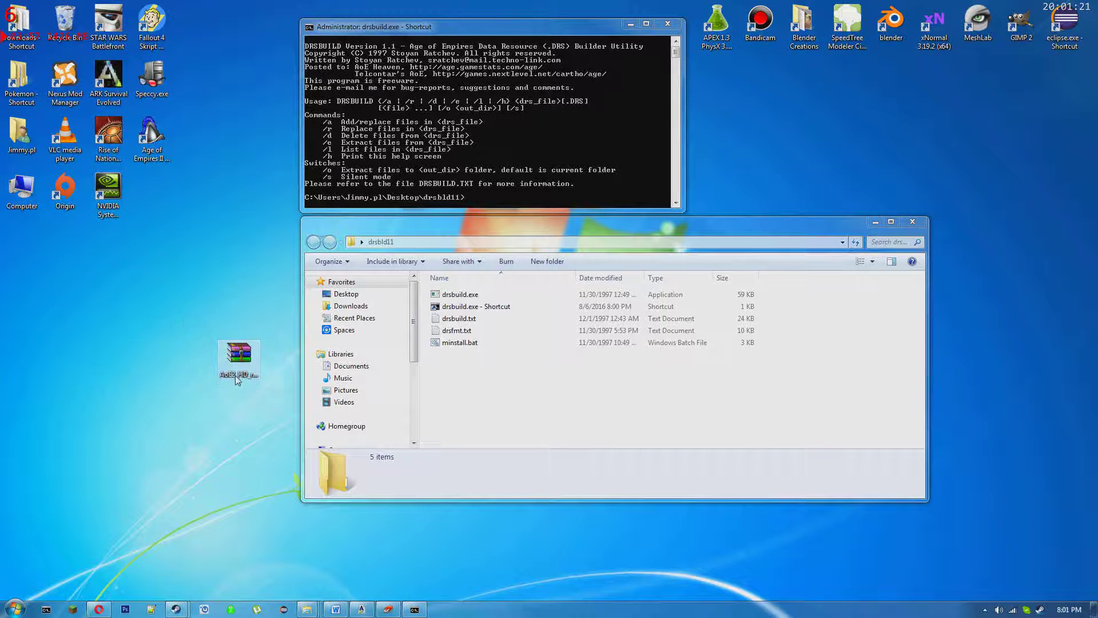
pyautogui.doubleClick(238, 366)
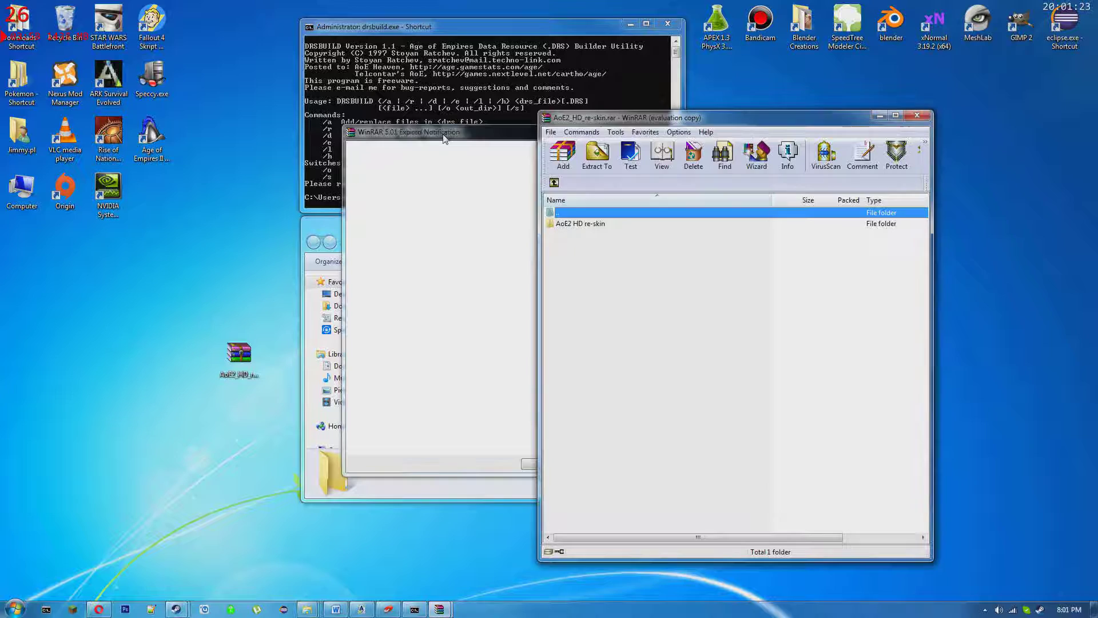
pyautogui.click(549, 461)
pyautogui.click(585, 224)
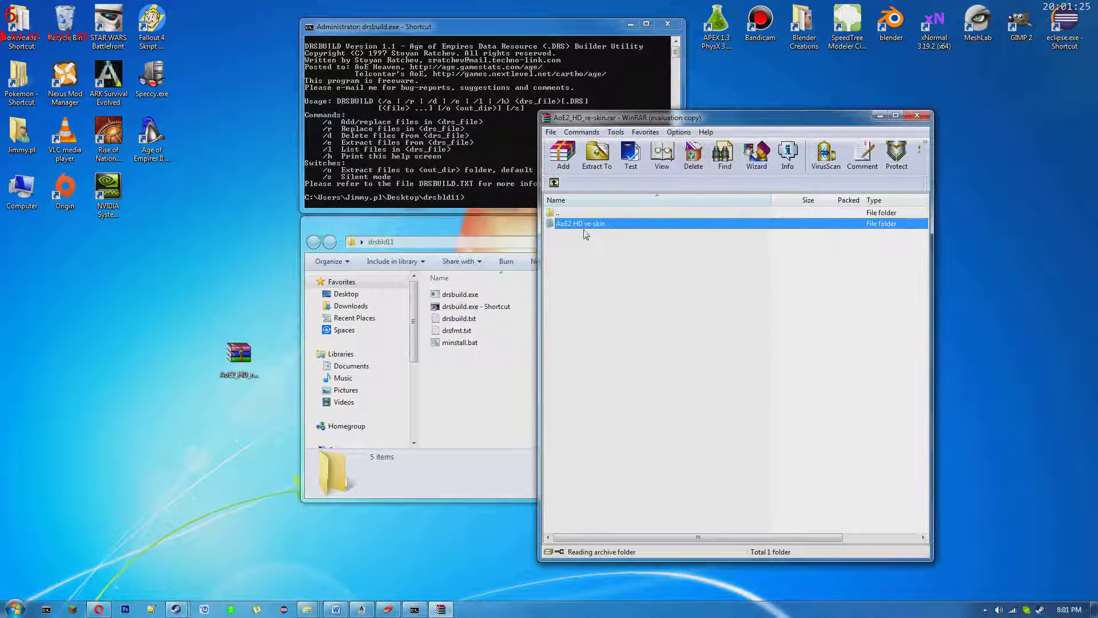
pyautogui.doubleClick(586, 227)
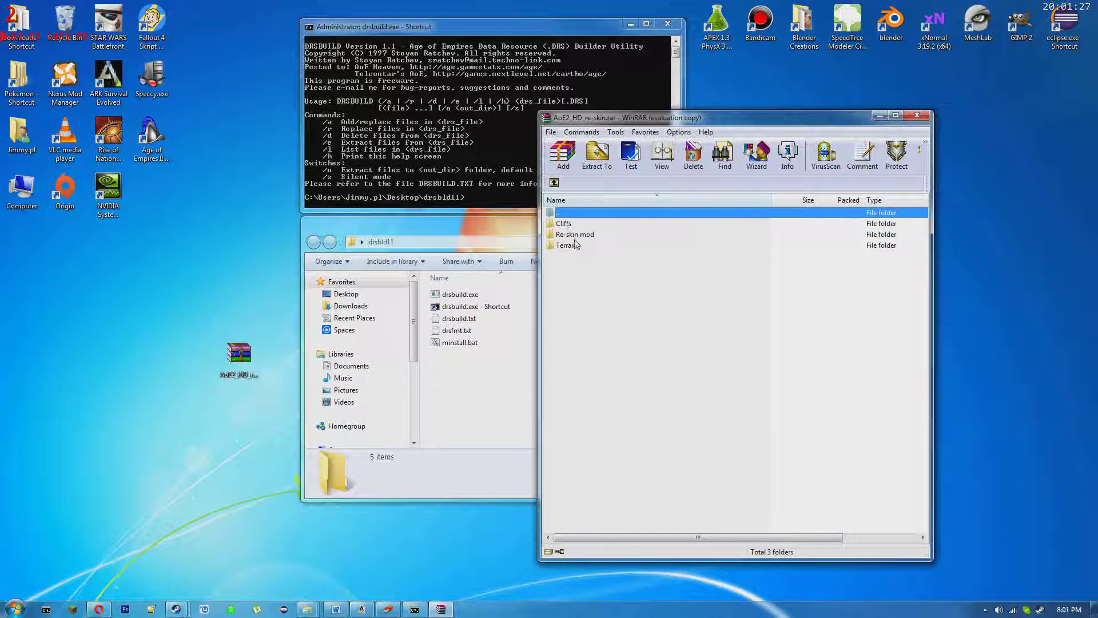
pyautogui.click(580, 235)
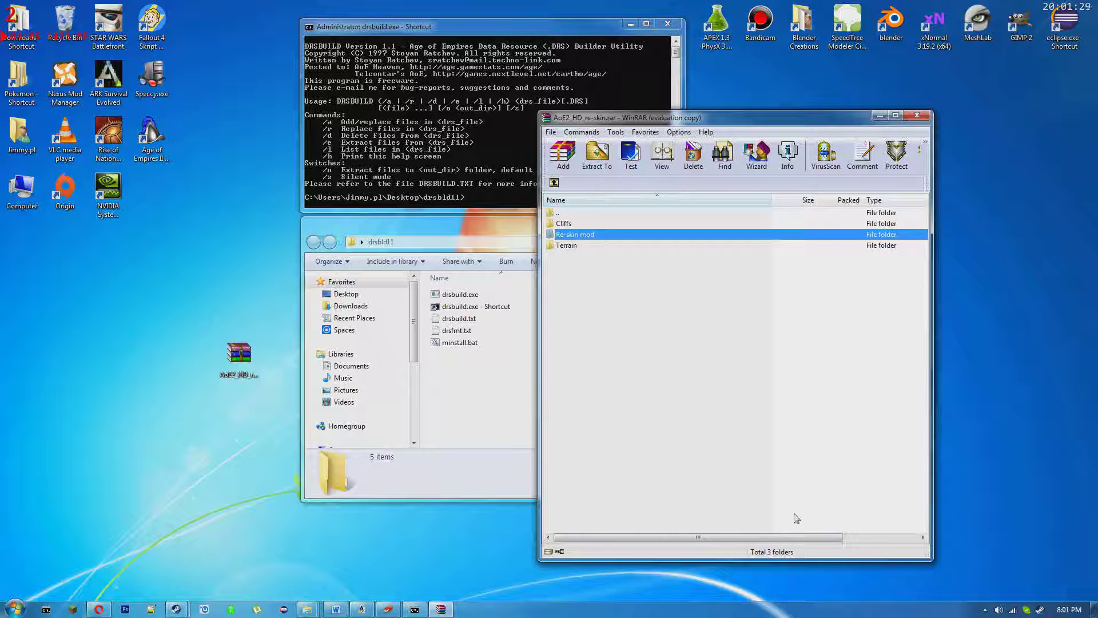
pyautogui.rightClick(572, 234)
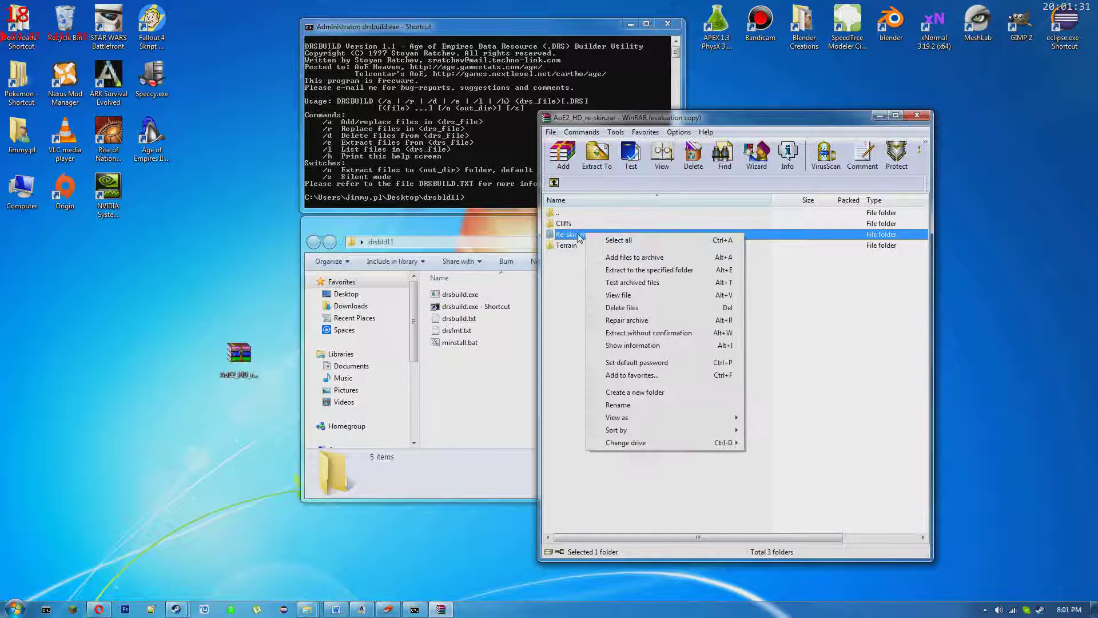
pyautogui.click(573, 237)
# Copy graphics.drs and interfac.drs into drsbld11 and close WinRAR
pyautogui.moveTo(576, 245); pyautogui.dragTo(457, 403)
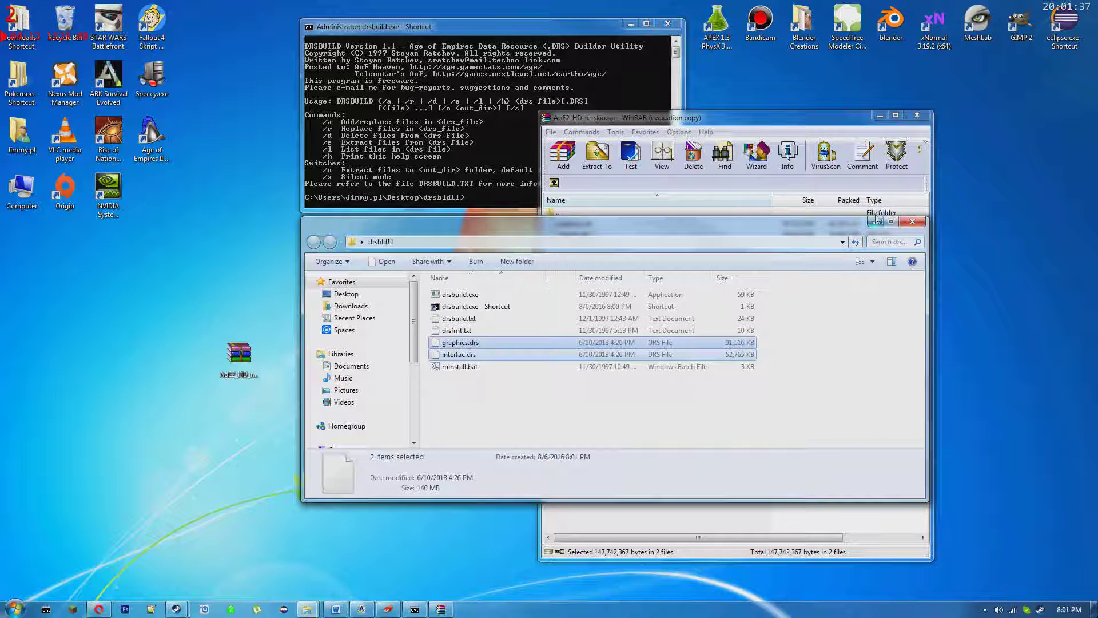
pyautogui.click(916, 117)
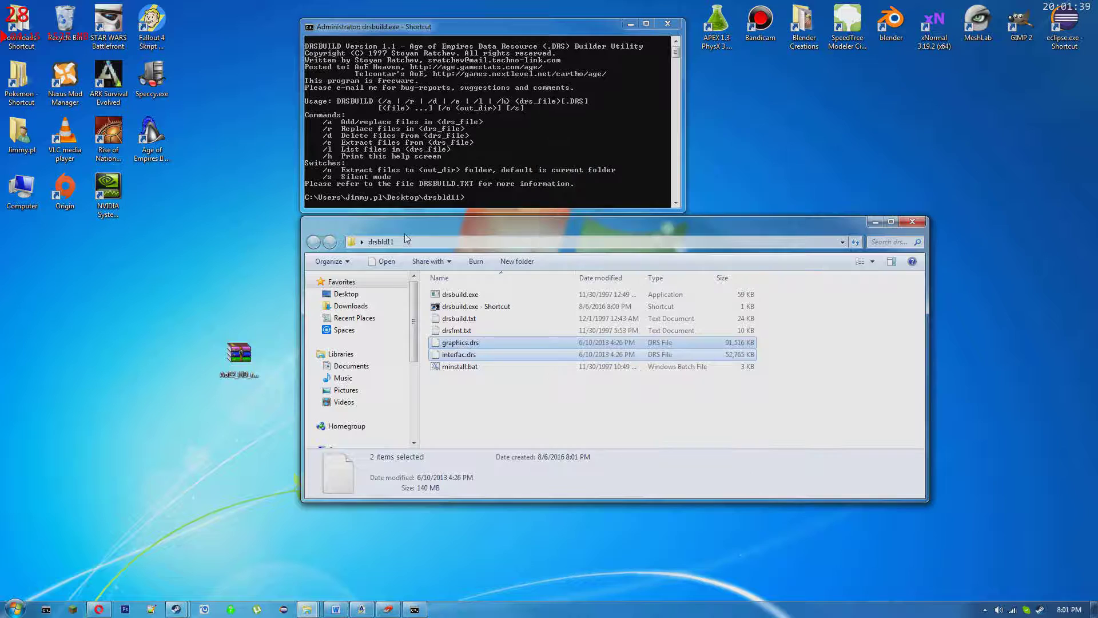
pyautogui.moveTo(545, 228)
pyautogui.mouseDown()
pyautogui.moveTo(556, 270)
pyautogui.moveTo(544, 238)
pyautogui.mouseUp()
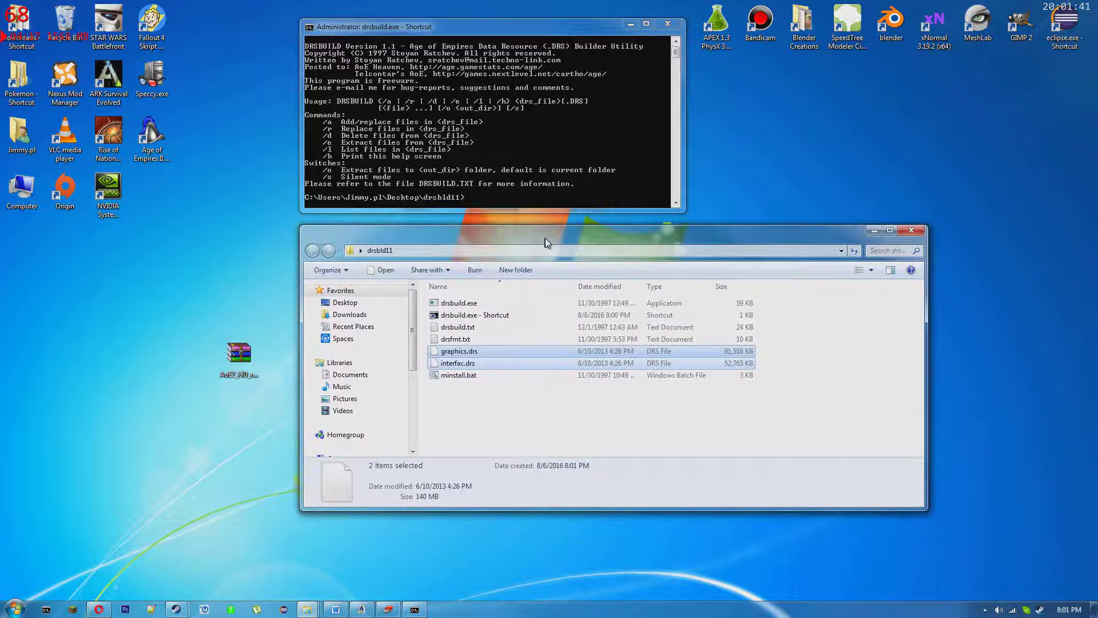
pyautogui.click(497, 420)
# Run DRSBUILD /e graphics.drs in the console to extract its .slp sprites
pyautogui.click(495, 199)
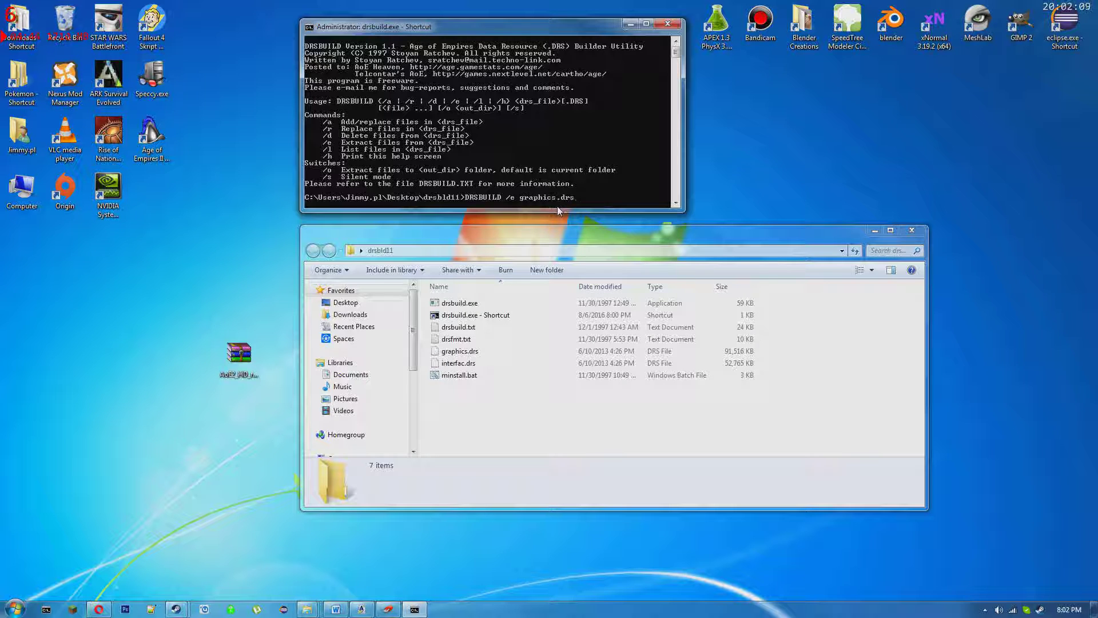
pyautogui.press('Return')
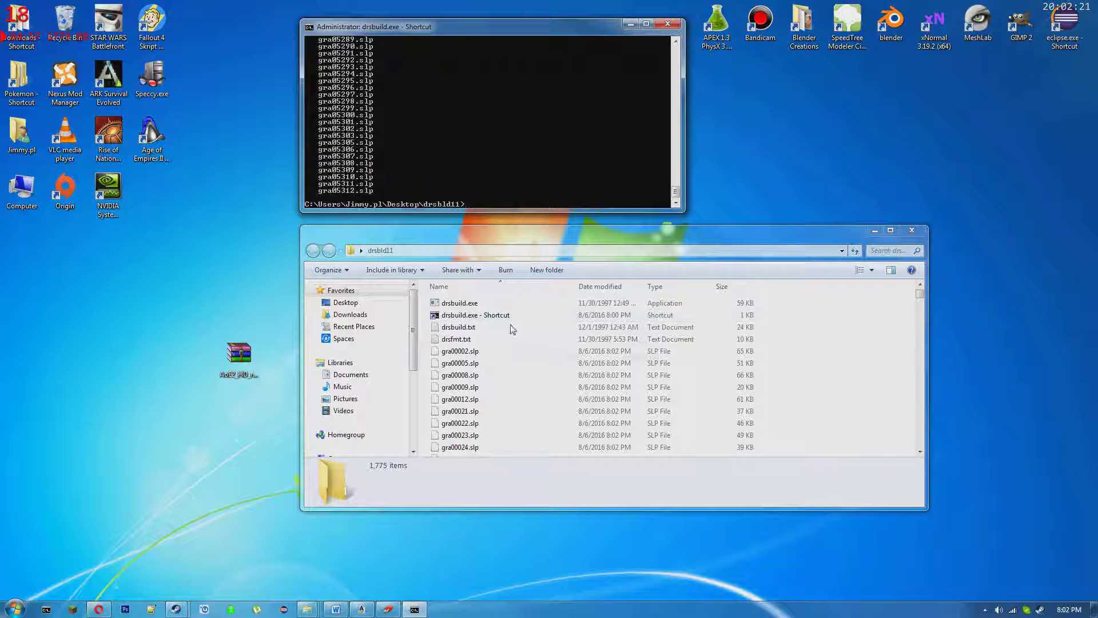
# Close the console and launch Bulk Rename Utility maximized, tucking the drsbld11 window away
pyautogui.click(667, 24)
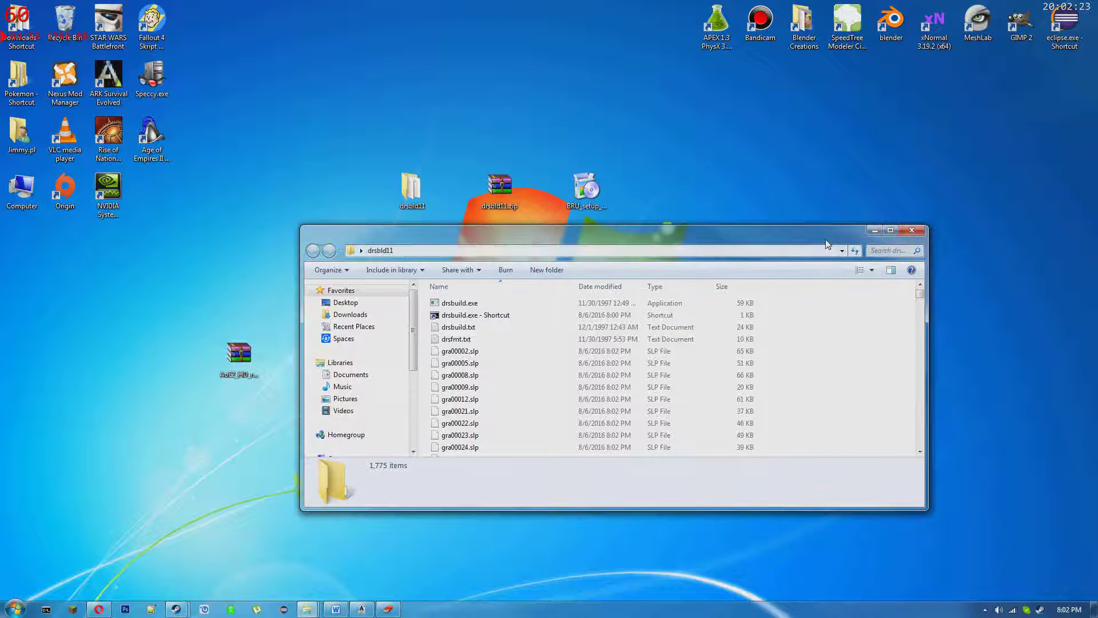
pyautogui.moveTo(830, 245); pyautogui.dragTo(863, 249)
pyautogui.click(595, 197)
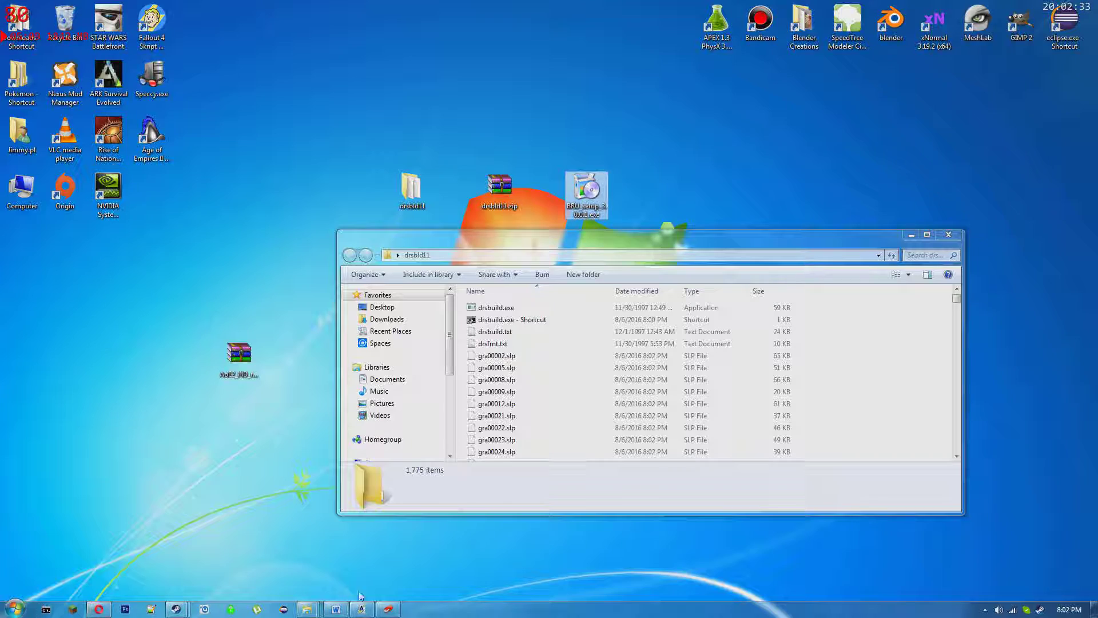
pyautogui.click(361, 610)
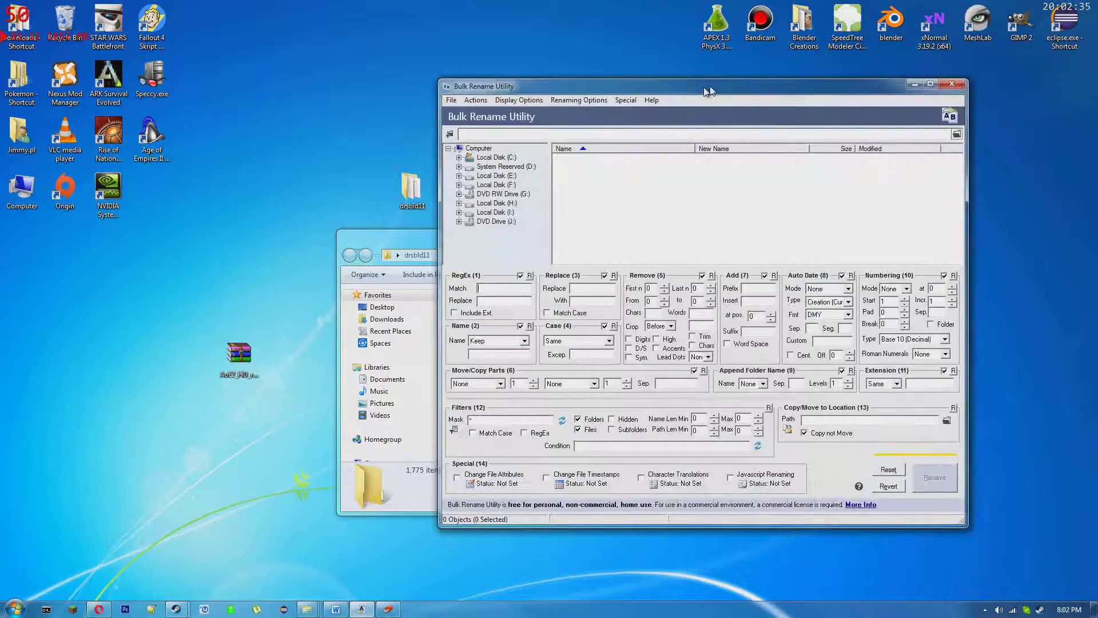
pyautogui.moveTo(572, 78); pyautogui.dragTo(1095, 228)
pyautogui.moveTo(492, 234); pyautogui.dragTo(156, 30)
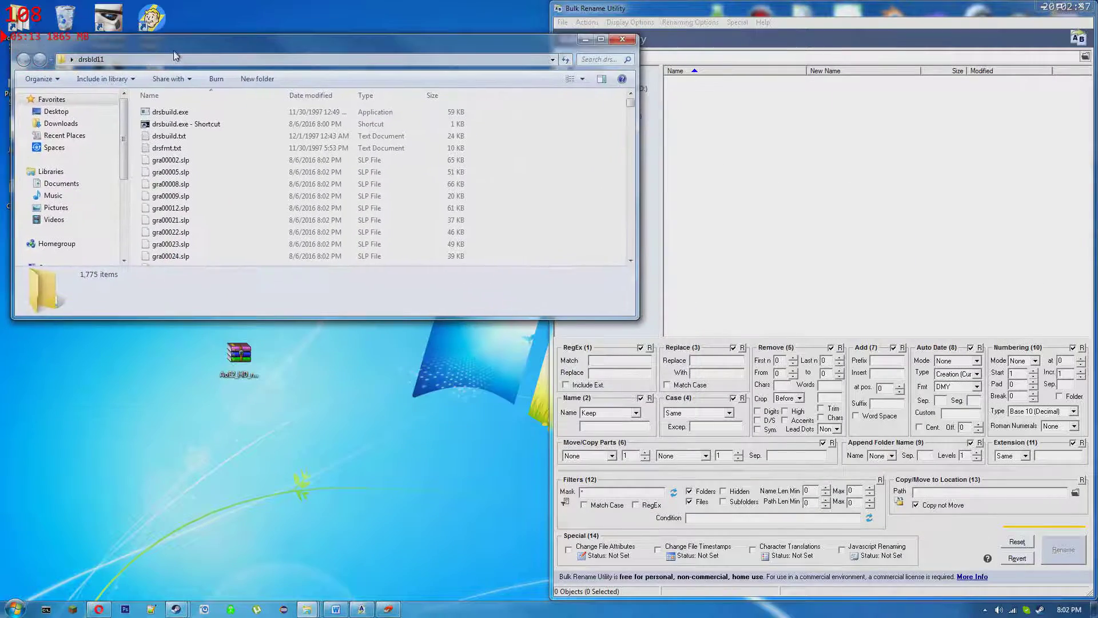
pyautogui.click(579, 34)
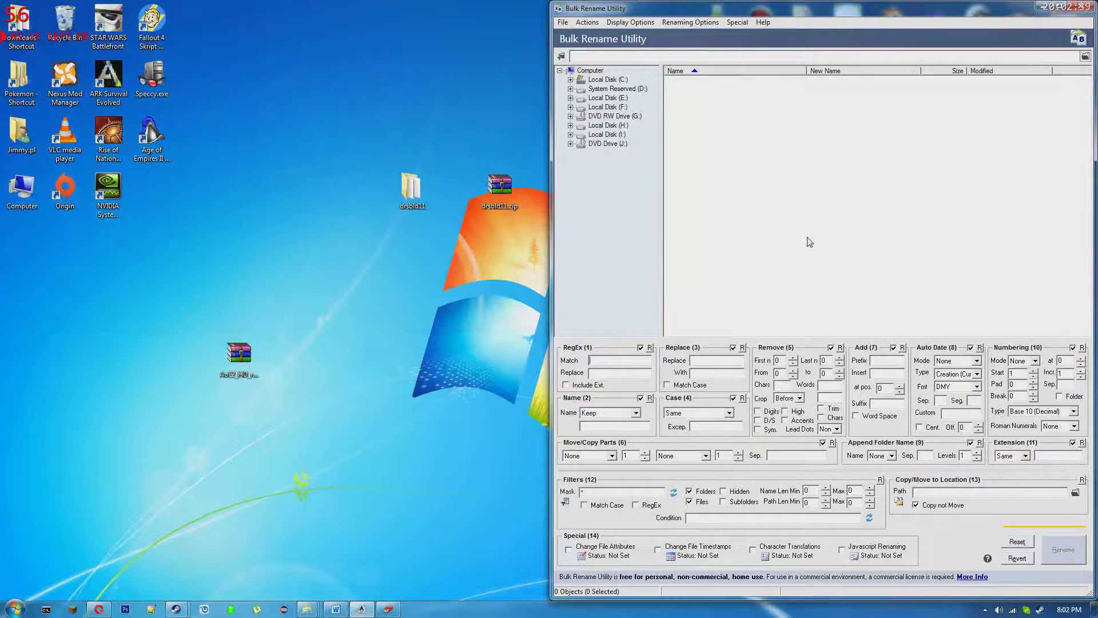
pyautogui.click(1056, 8)
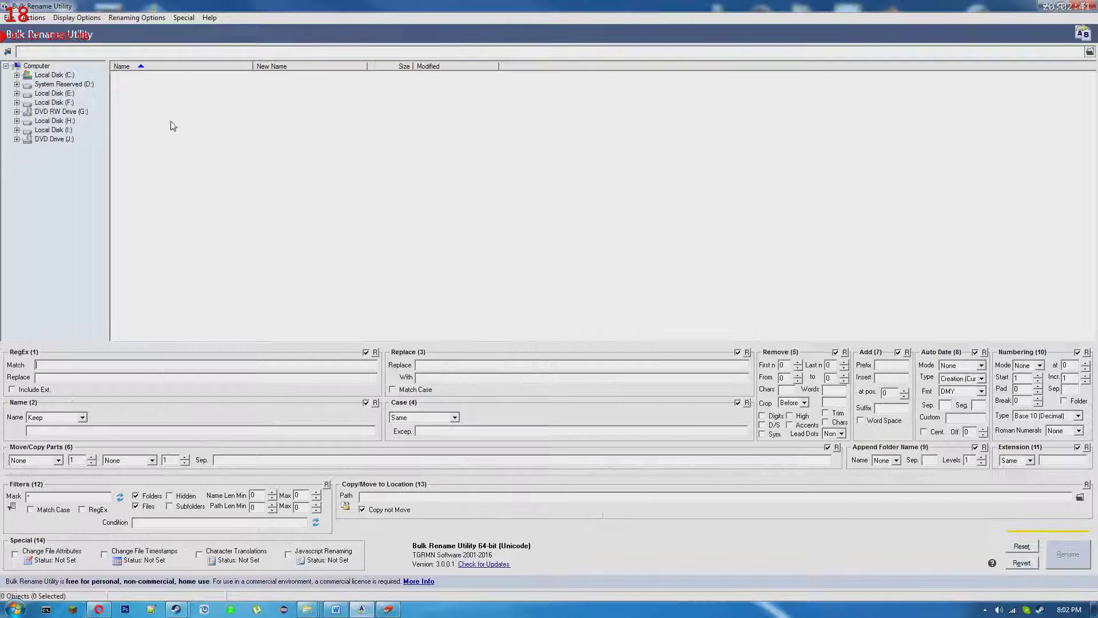
# Browse the folder tree to C: > Users > user profile > Desktop and pick drsbld11
pyautogui.click(17, 75)
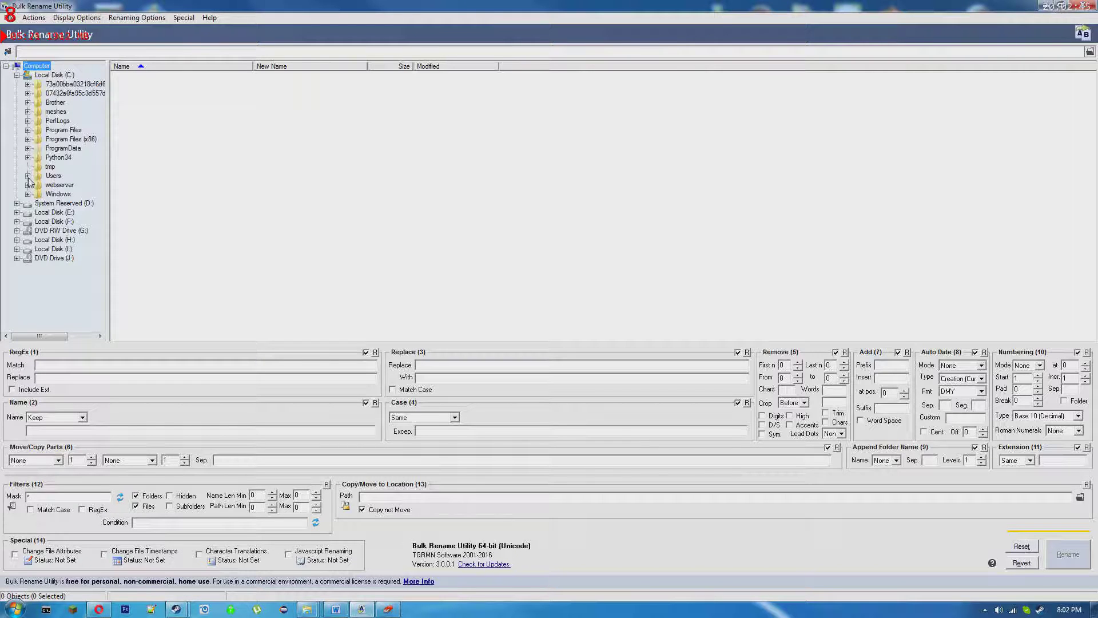
pyautogui.click(27, 176)
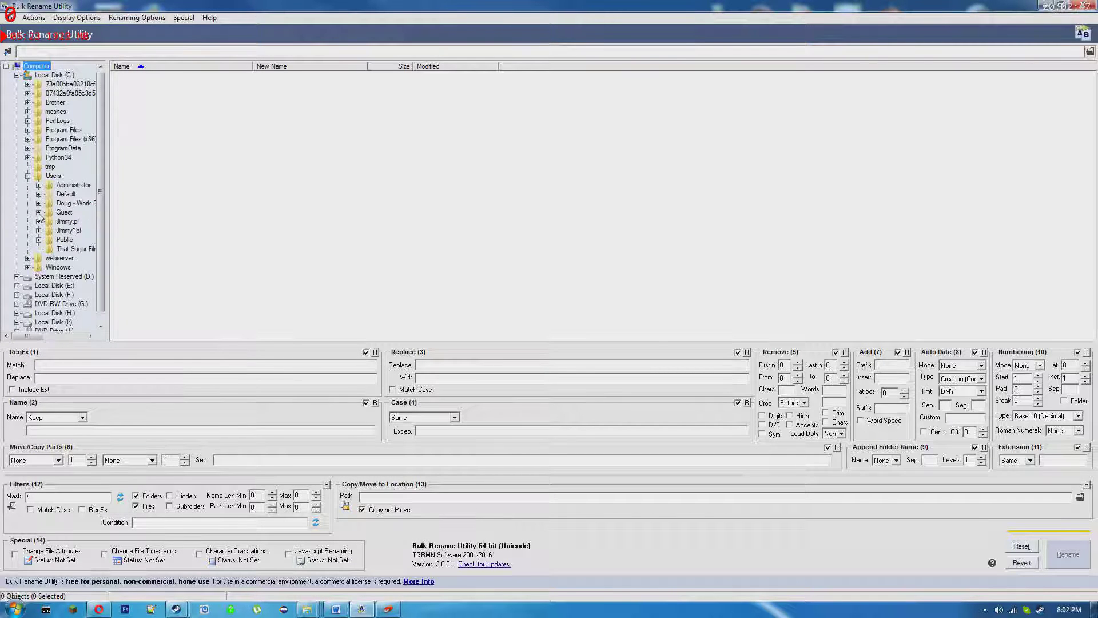
pyautogui.click(39, 221)
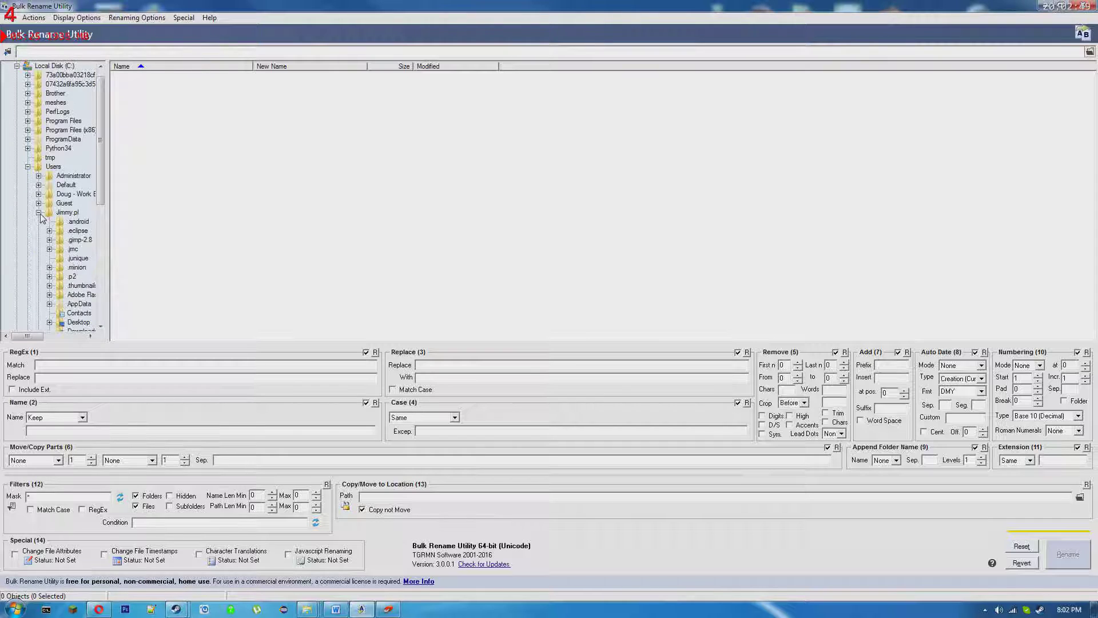
pyautogui.click(38, 213)
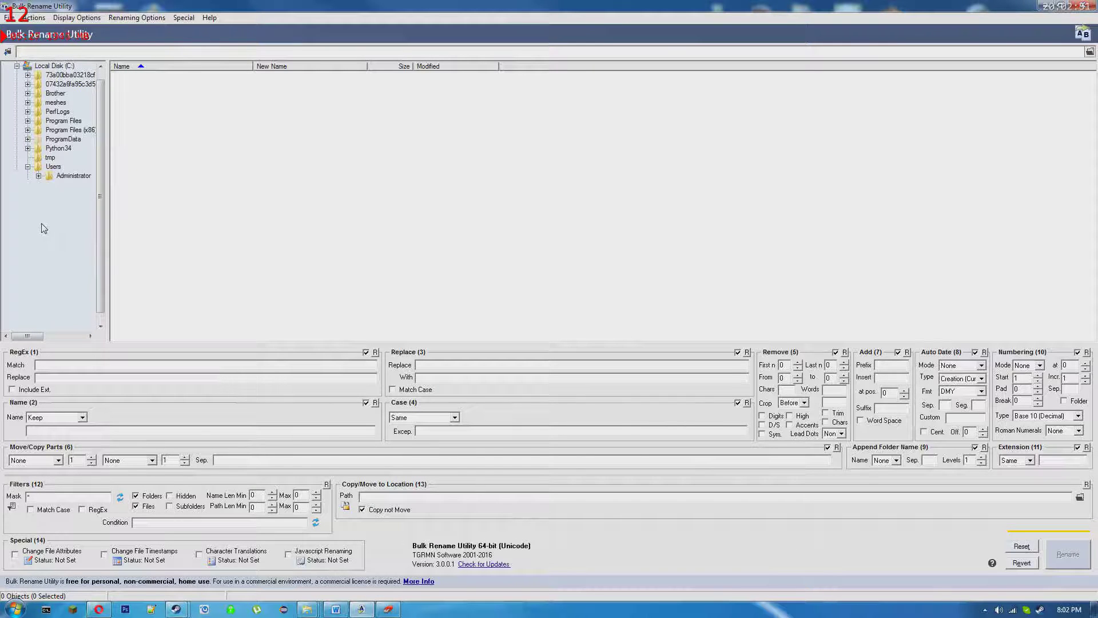
pyautogui.click(38, 212)
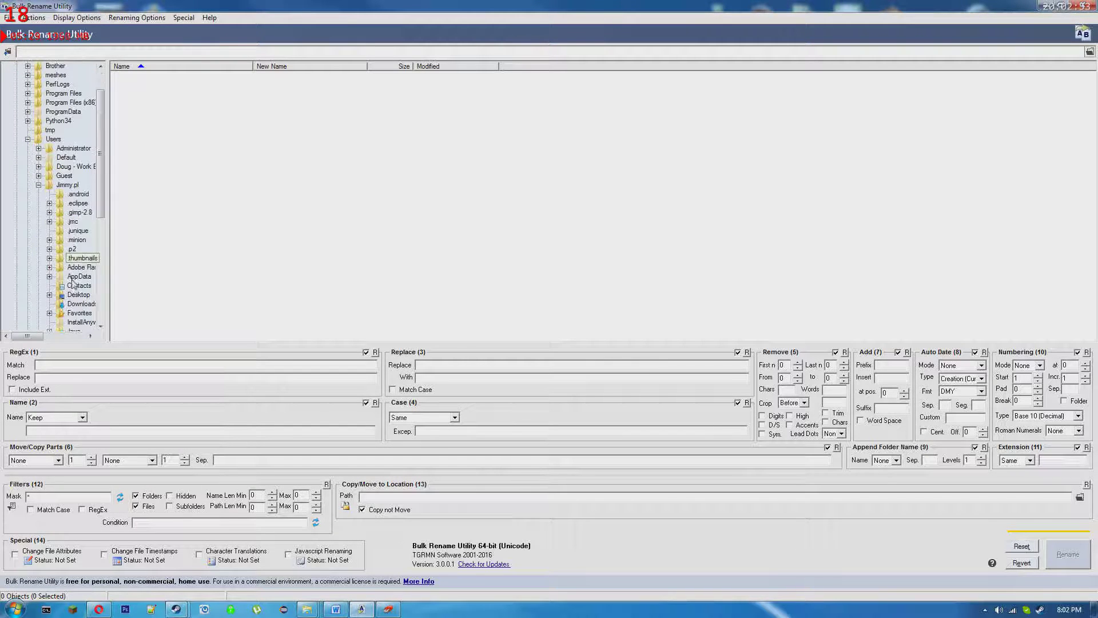
pyautogui.click(73, 295)
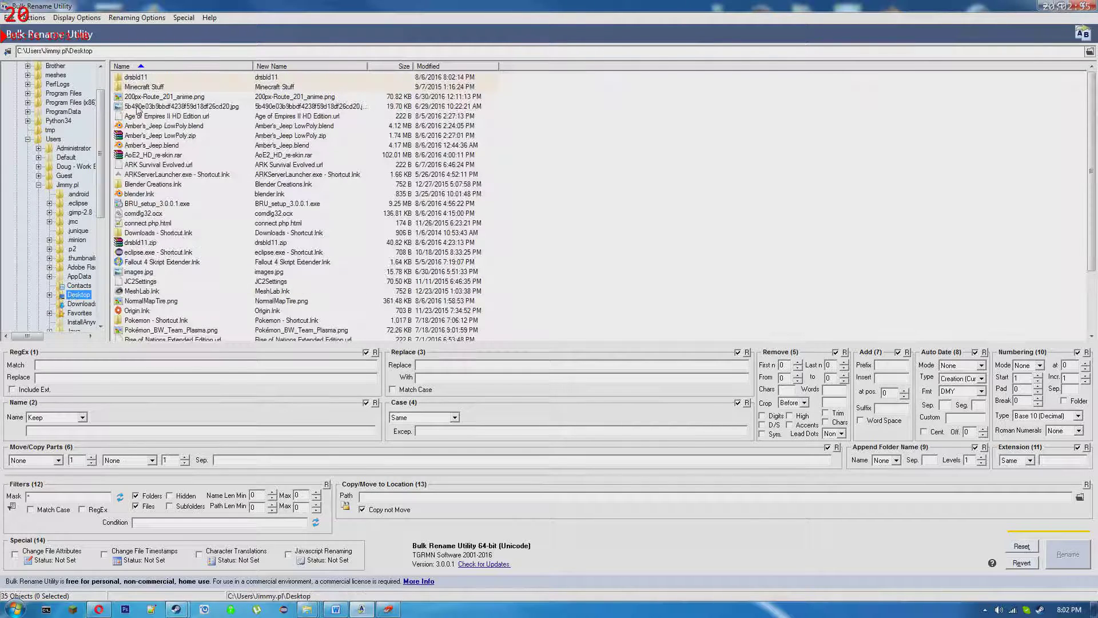
pyautogui.scroll(-2, 160, 132)
pyautogui.click(723, 221)
pyautogui.scroll(-3, 722, 221)
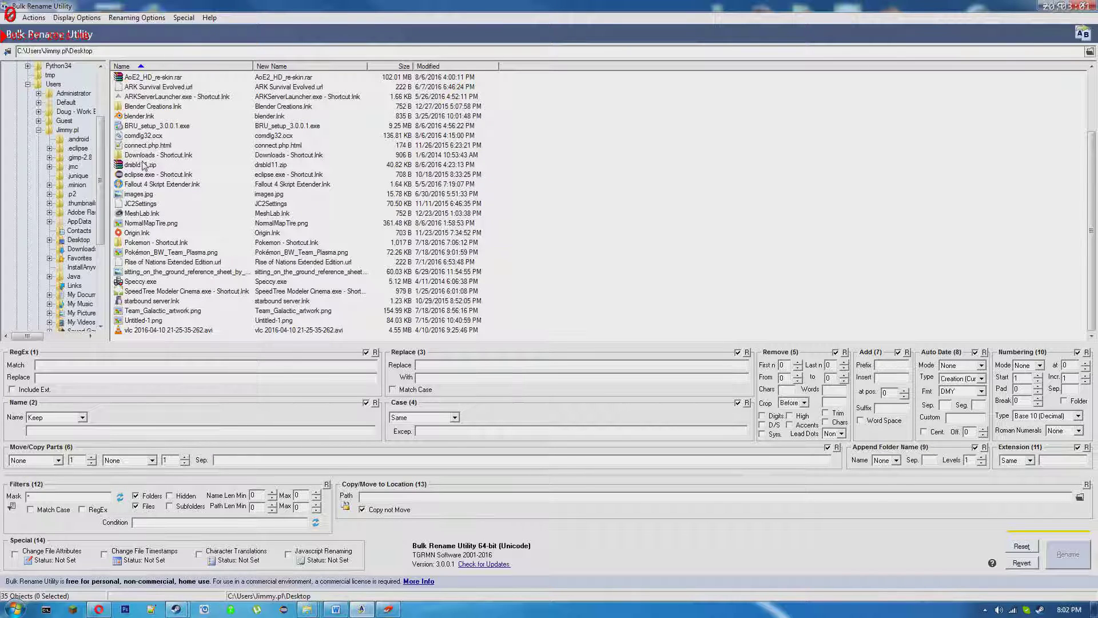
pyautogui.scroll(1, 149, 174)
pyautogui.scroll(2, 165, 166)
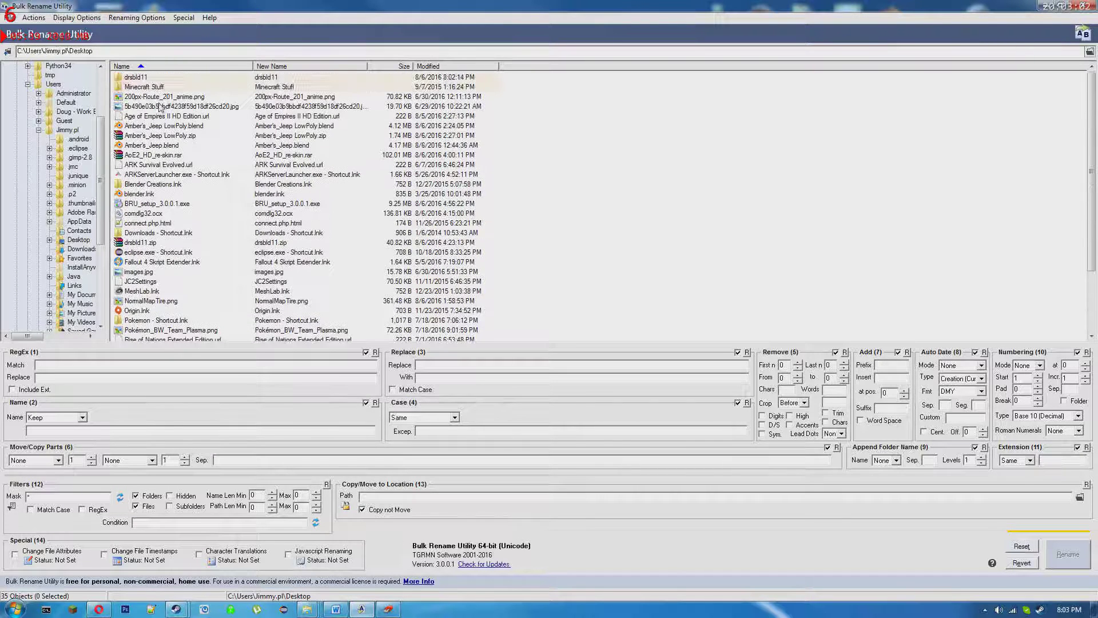
pyautogui.click(147, 80)
# Open drsbld11 and range-select gra00002.slp through gra05312.slp, 1,768 files in total
pyautogui.doubleClick(147, 80)
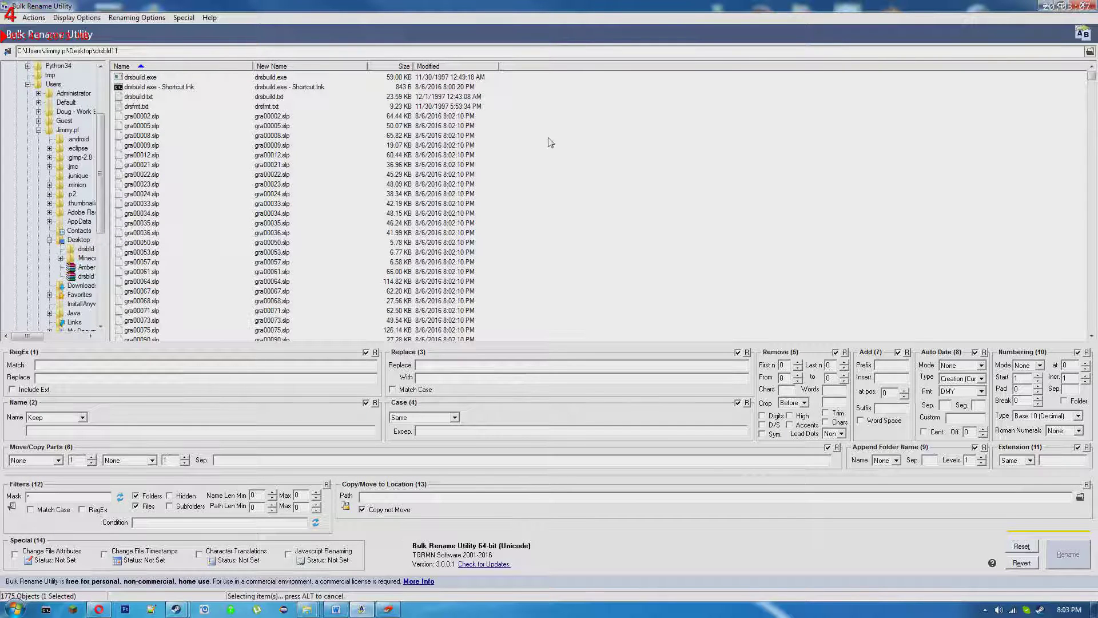
pyautogui.click(161, 117)
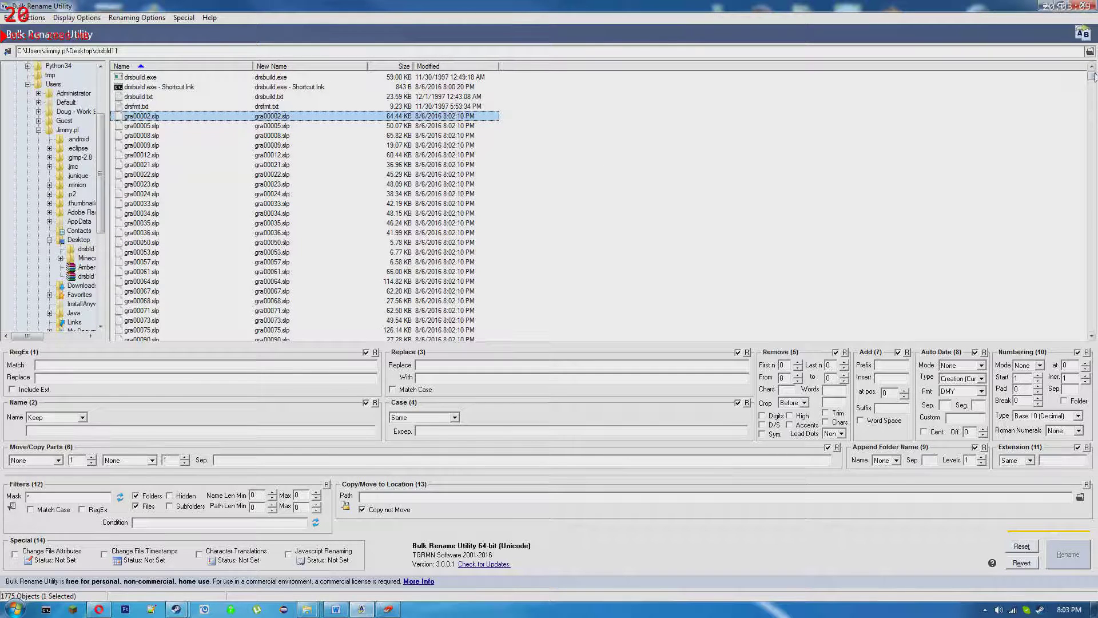
pyautogui.moveTo(1093, 76); pyautogui.dragTo(1093, 327)
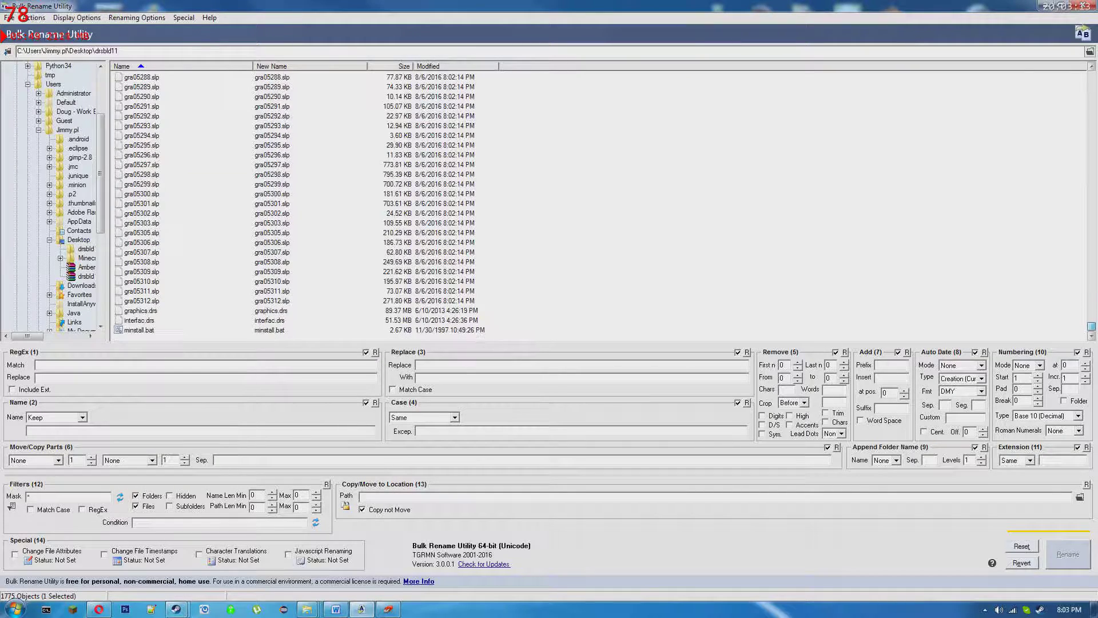
pyautogui.keyDown('shift'); pyautogui.click(156, 304); pyautogui.keyUp('shift')
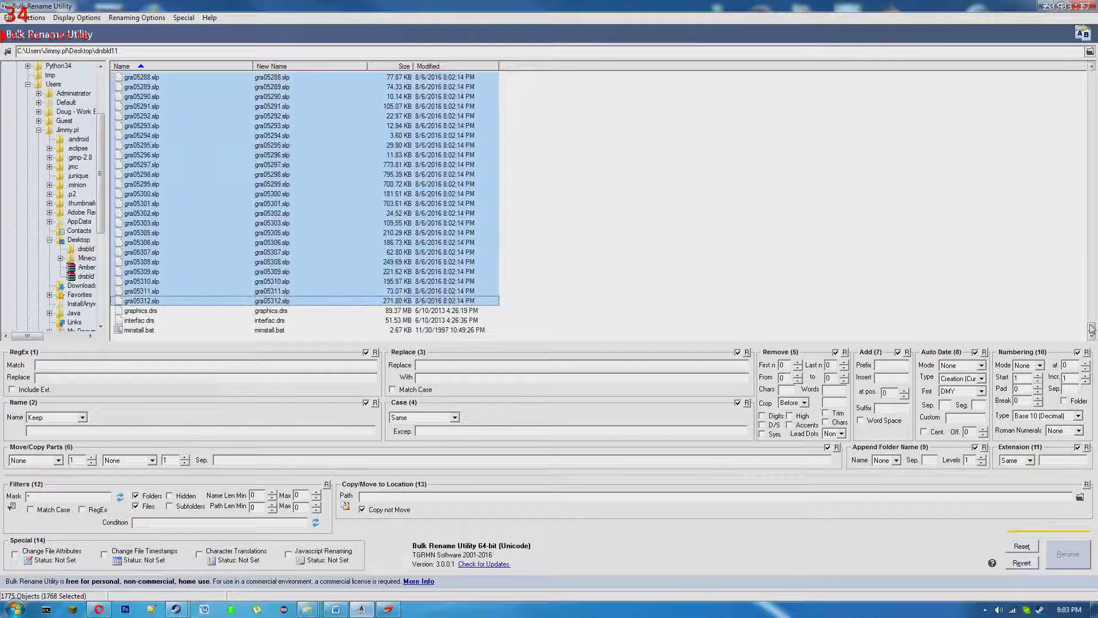
pyautogui.moveTo(1091, 329); pyautogui.dragTo(1091, 222)
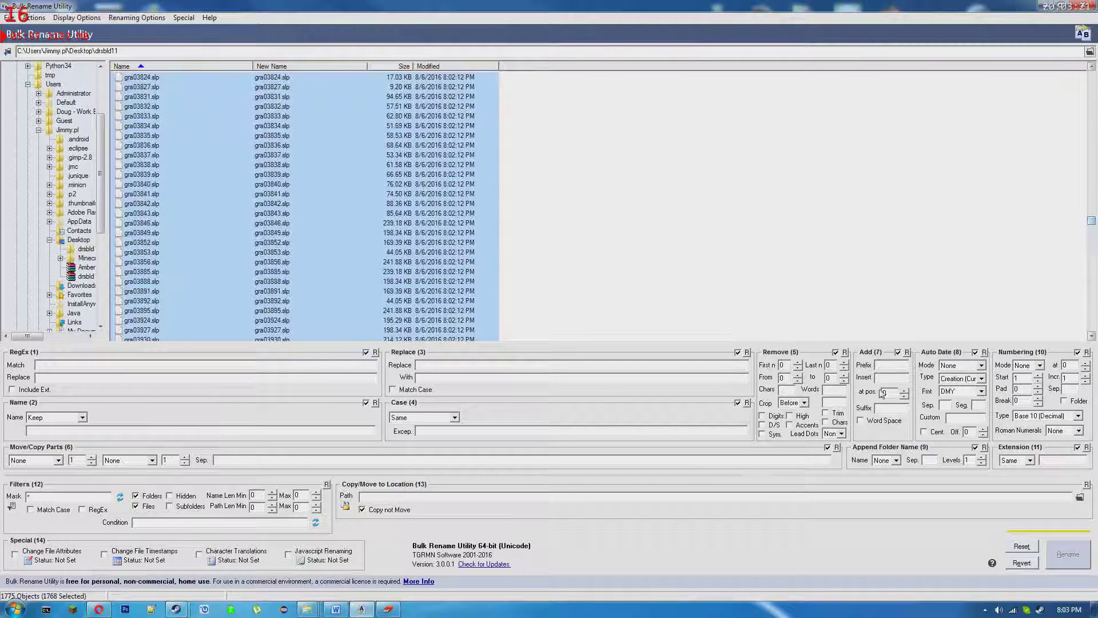
# Remove the 'gra' characters from all 1768 .slp names so gra00002.slp becomes 00002.slp
pyautogui.click(826, 422)
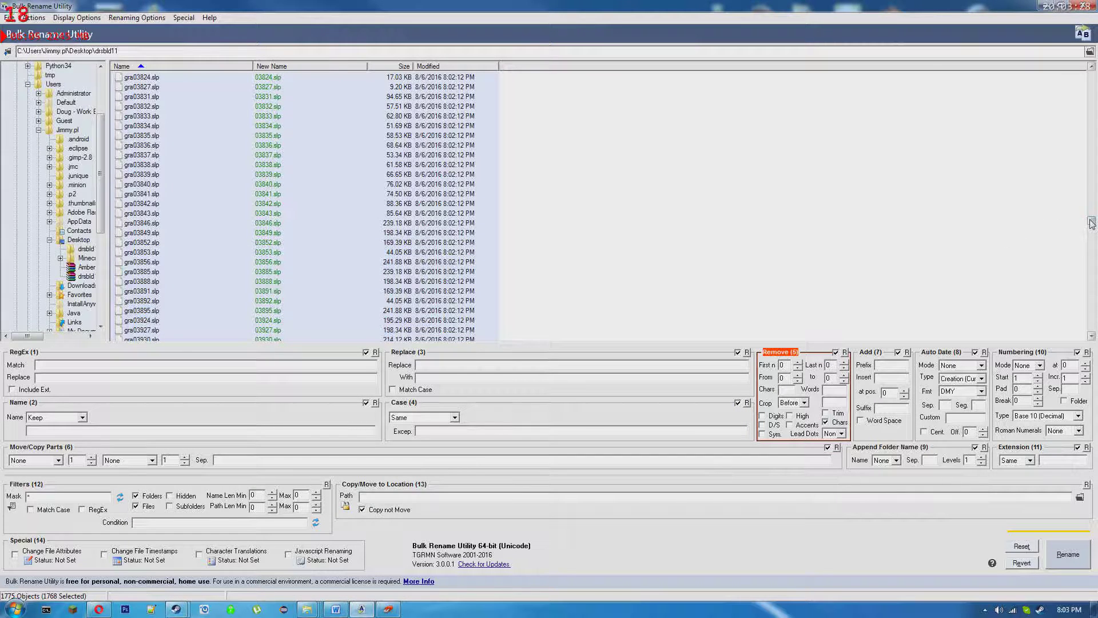
pyautogui.moveTo(1092, 221); pyautogui.dragTo(1092, 71)
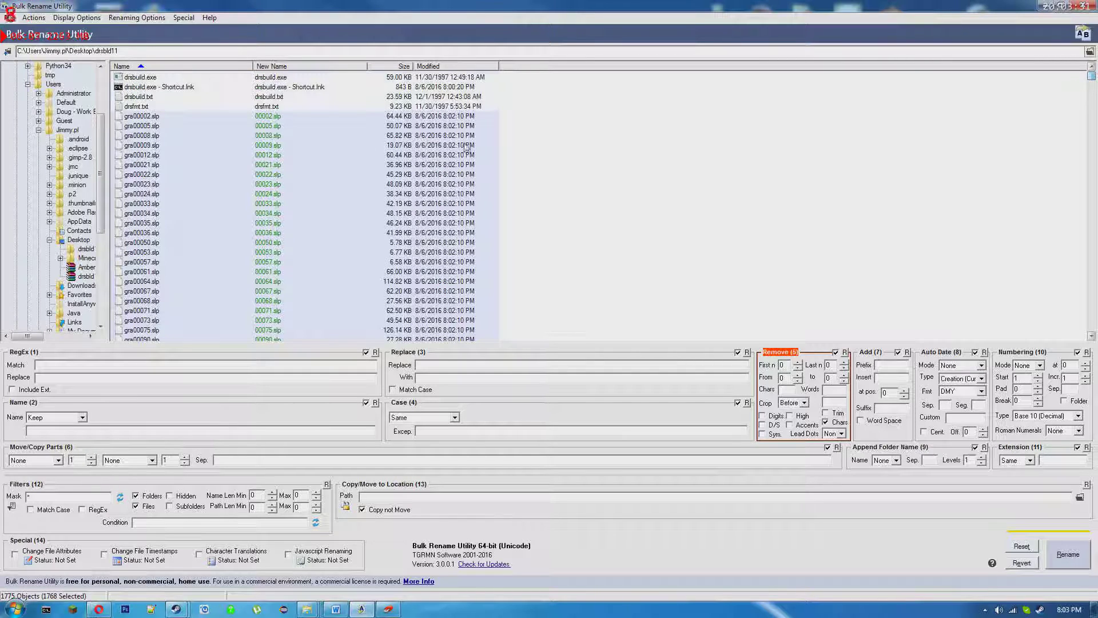
pyautogui.click(791, 389)
pyautogui.write('0')
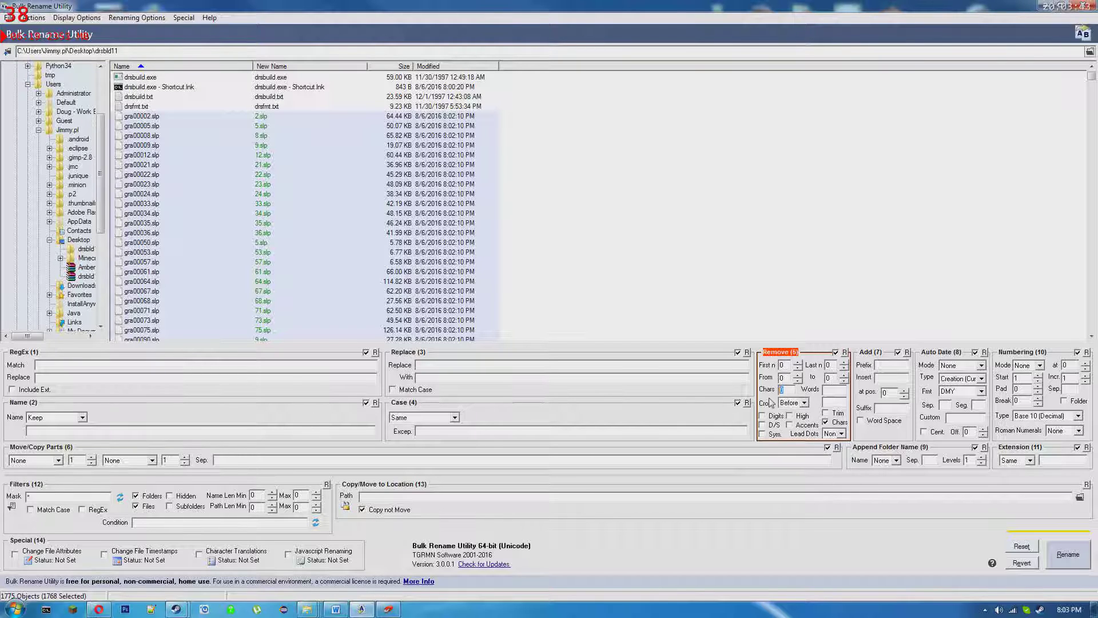
pyautogui.press('BackSpace')
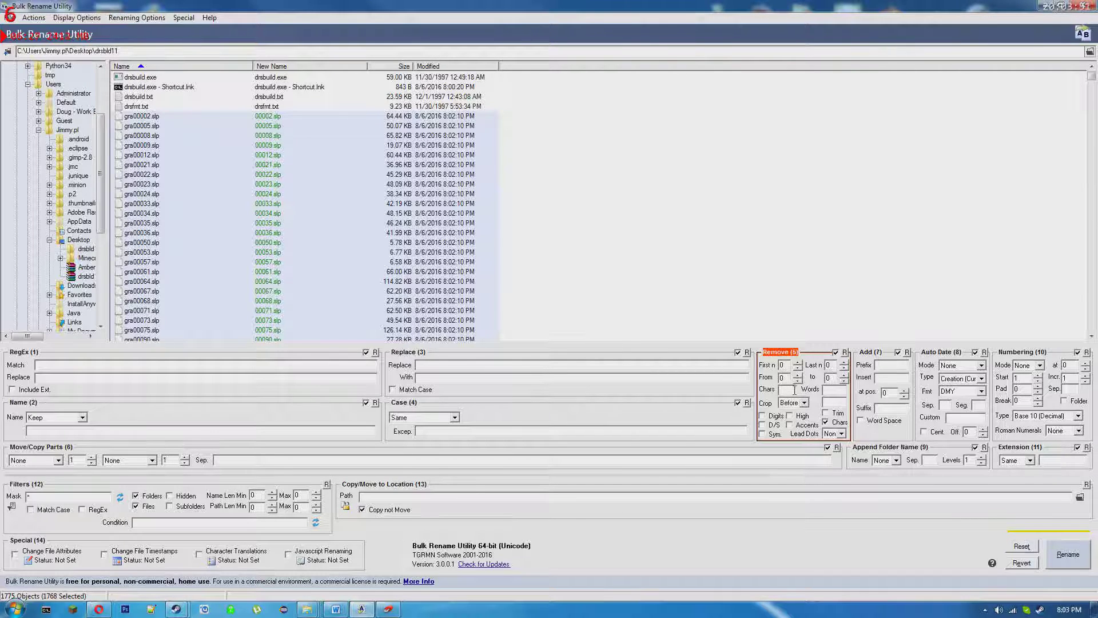
pyautogui.click(1068, 554)
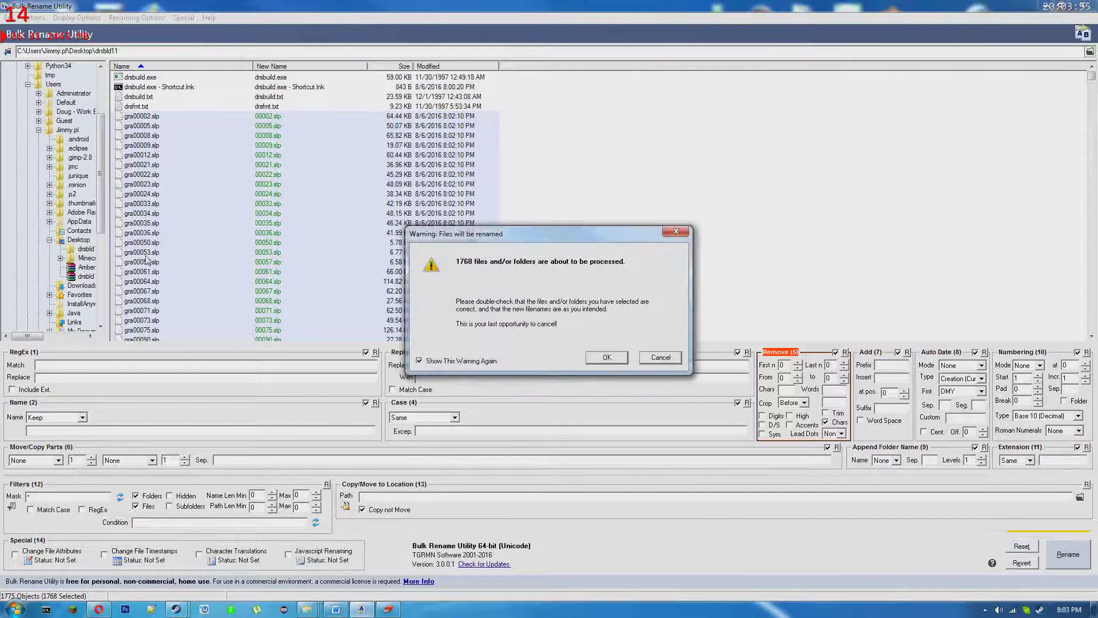
pyautogui.click(605, 358)
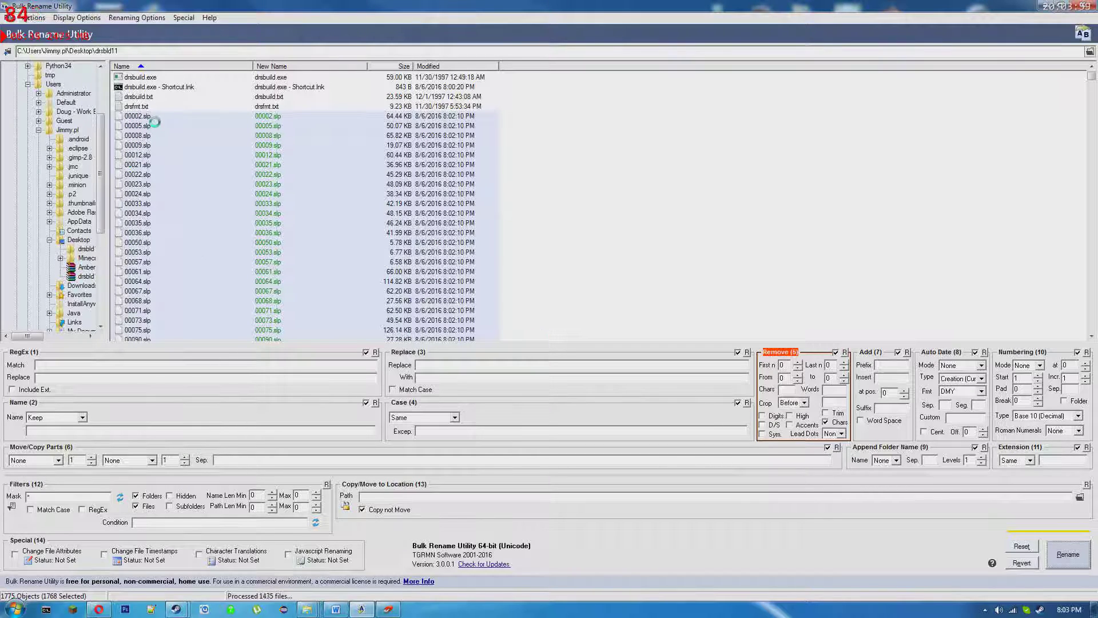
pyautogui.click(655, 358)
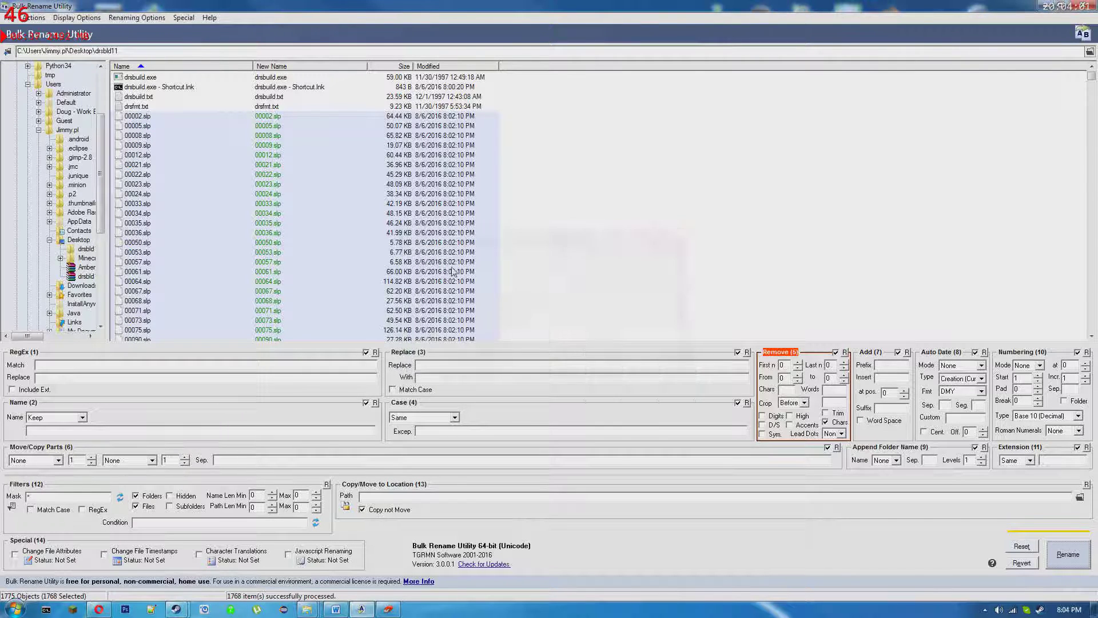
# Rename 00002–00009.slp by removing the first 4 characters, giving 2.slp through 9.slp
pyautogui.click(137, 116)
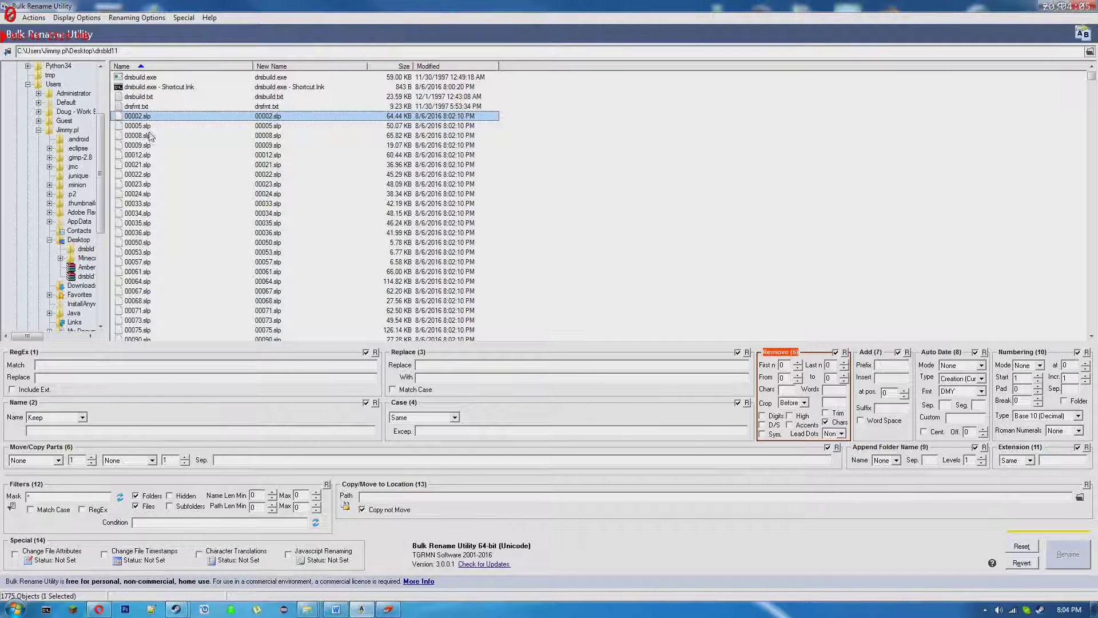
pyautogui.keyDown('shift'); pyautogui.click(149, 136); pyautogui.keyUp('shift')
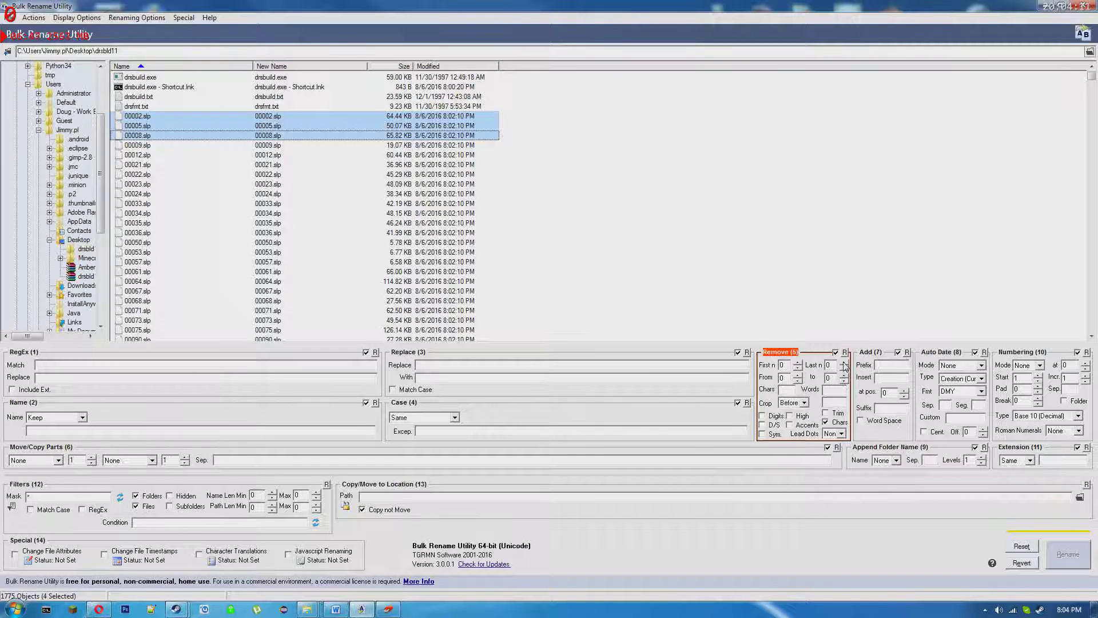
pyautogui.hotkey('shift', 'Down')
pyautogui.click(799, 363)
pyautogui.click(798, 363)
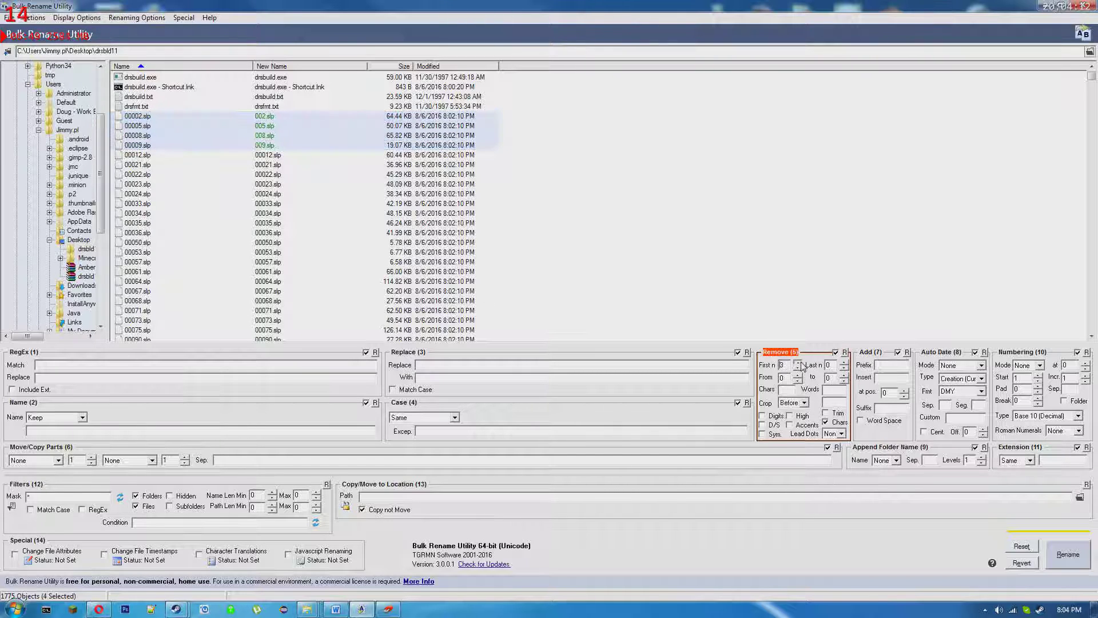
pyautogui.click(799, 363)
pyautogui.click(799, 363)
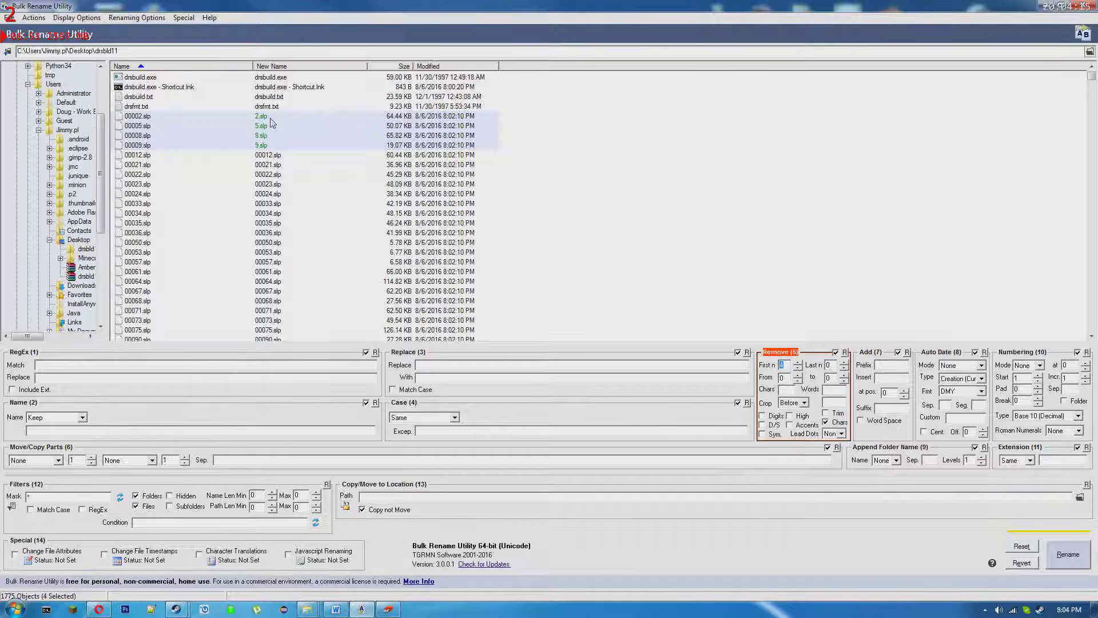
pyautogui.click(1061, 555)
pyautogui.click(608, 357)
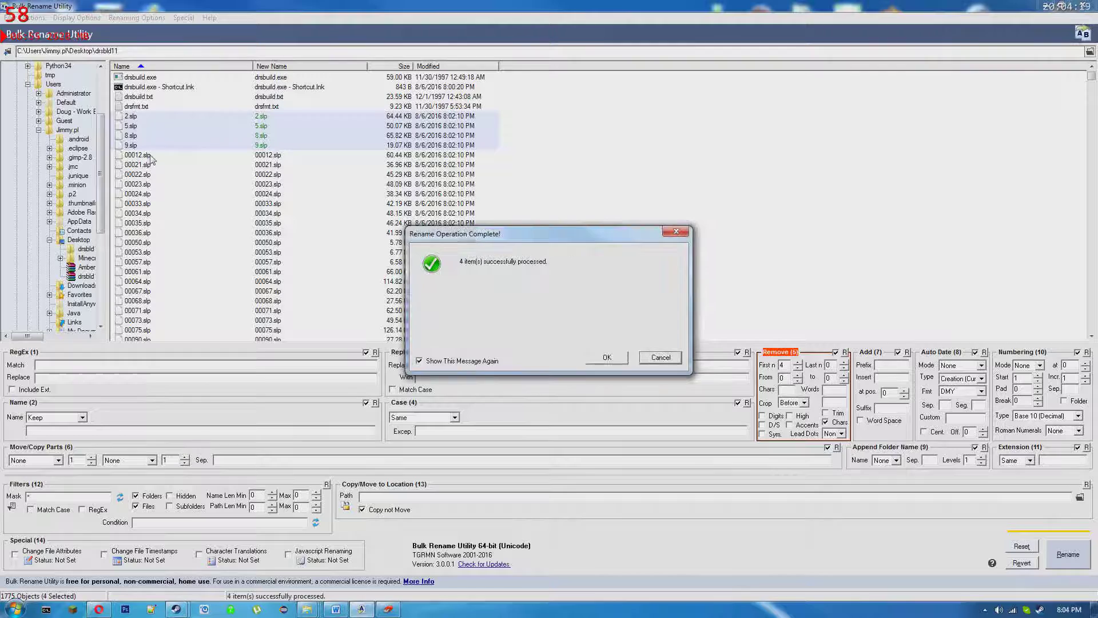
pyautogui.click(597, 357)
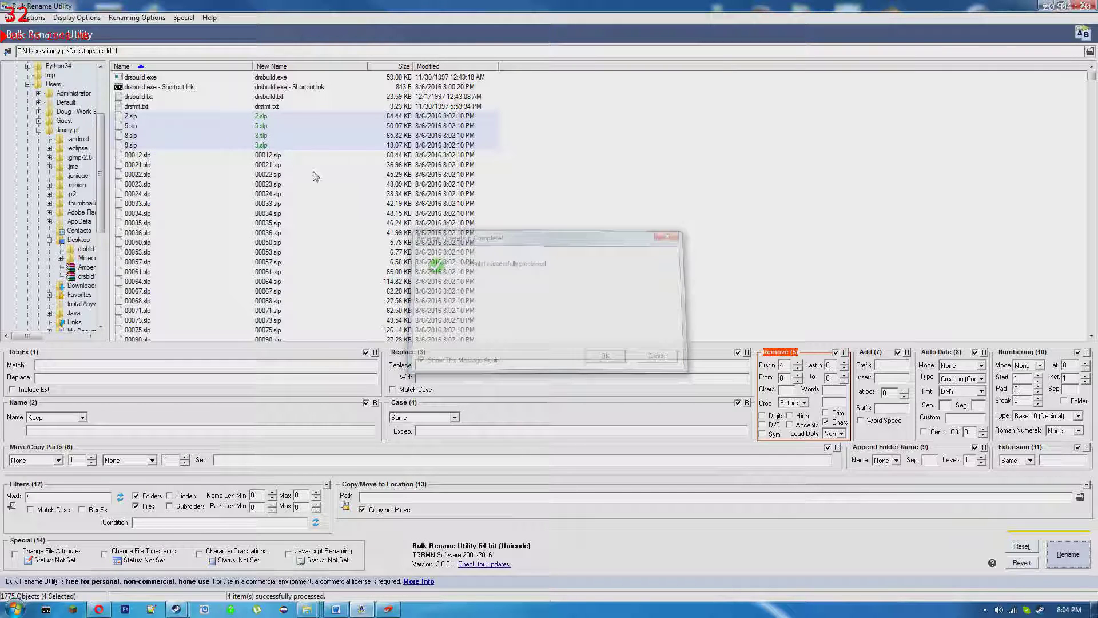
# Rename the 25 files 00012–00099.slp by removing the first 3 characters
pyautogui.click(288, 156)
pyautogui.scroll(-20, 177, 286)
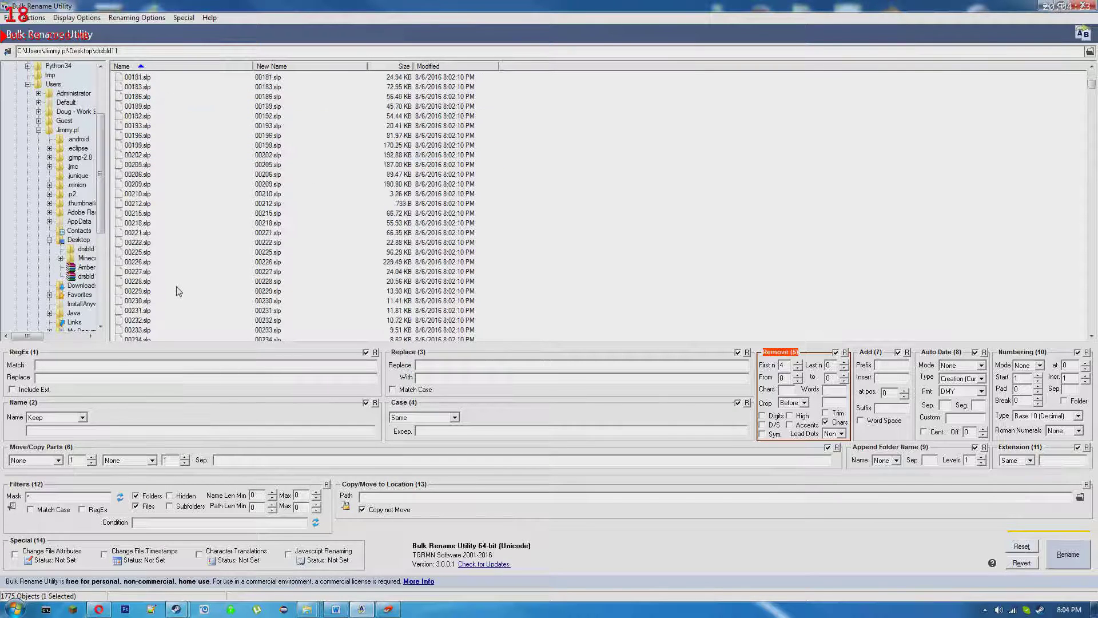
pyautogui.scroll(20, 180, 293)
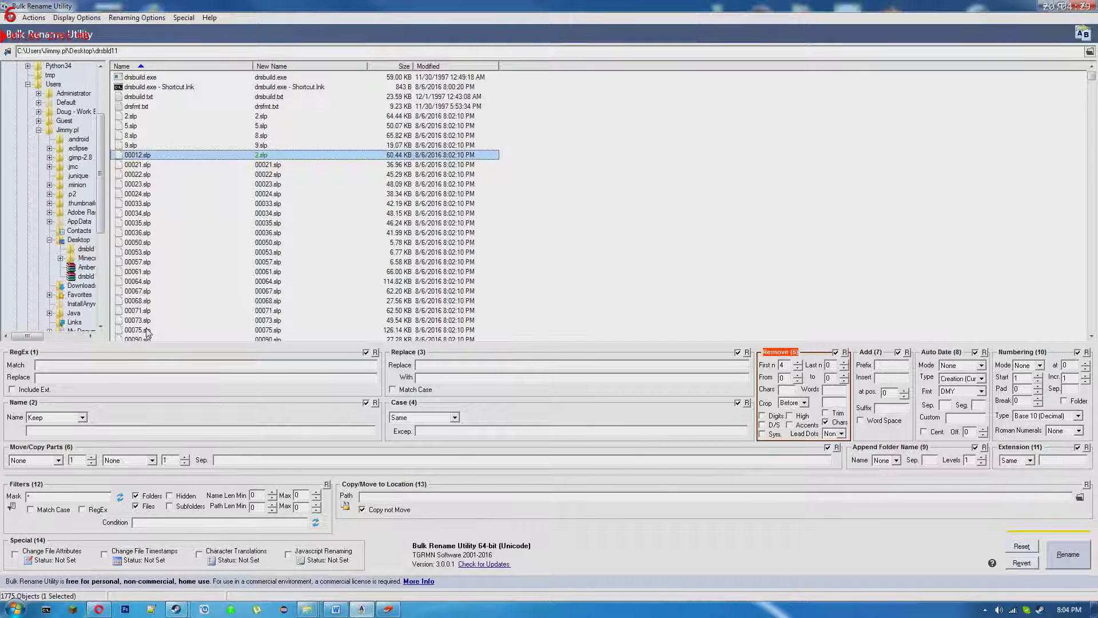
pyautogui.scroll(-2, 148, 331)
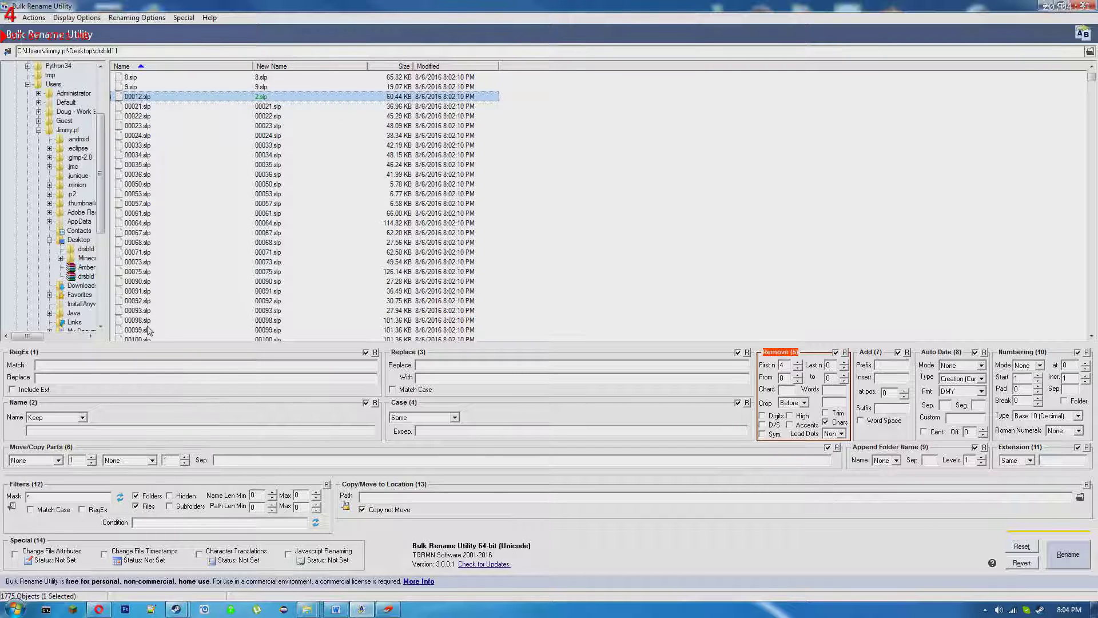
pyautogui.scroll(-1, 148, 315)
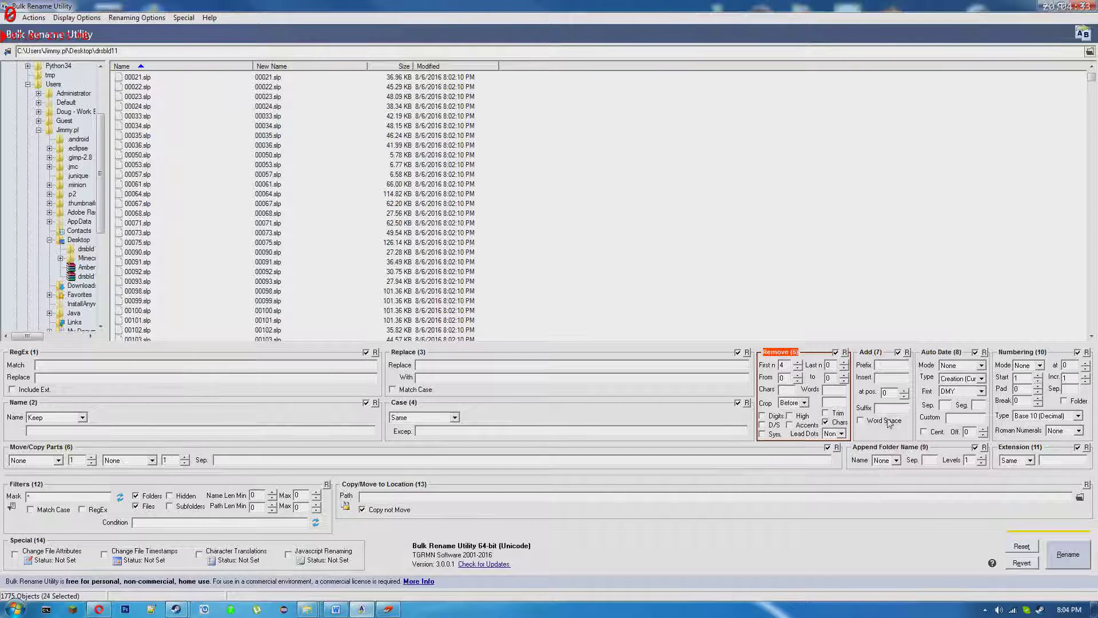
pyautogui.click(799, 369)
pyautogui.keyDown('shift'); pyautogui.click(492, 301); pyautogui.keyUp('shift')
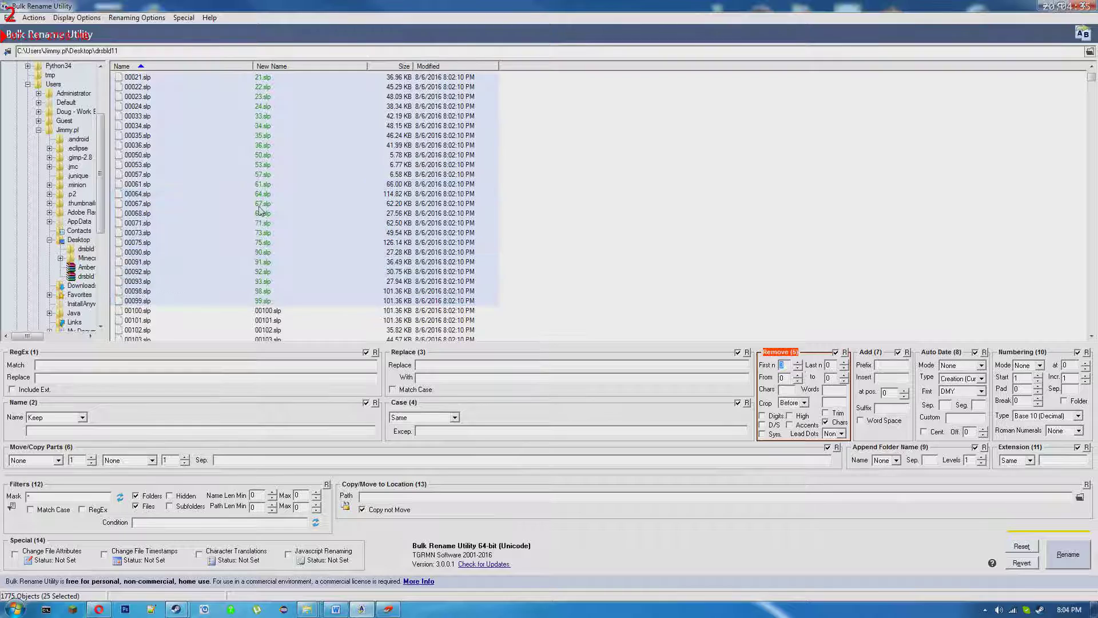
pyautogui.click(1068, 557)
pyautogui.click(606, 356)
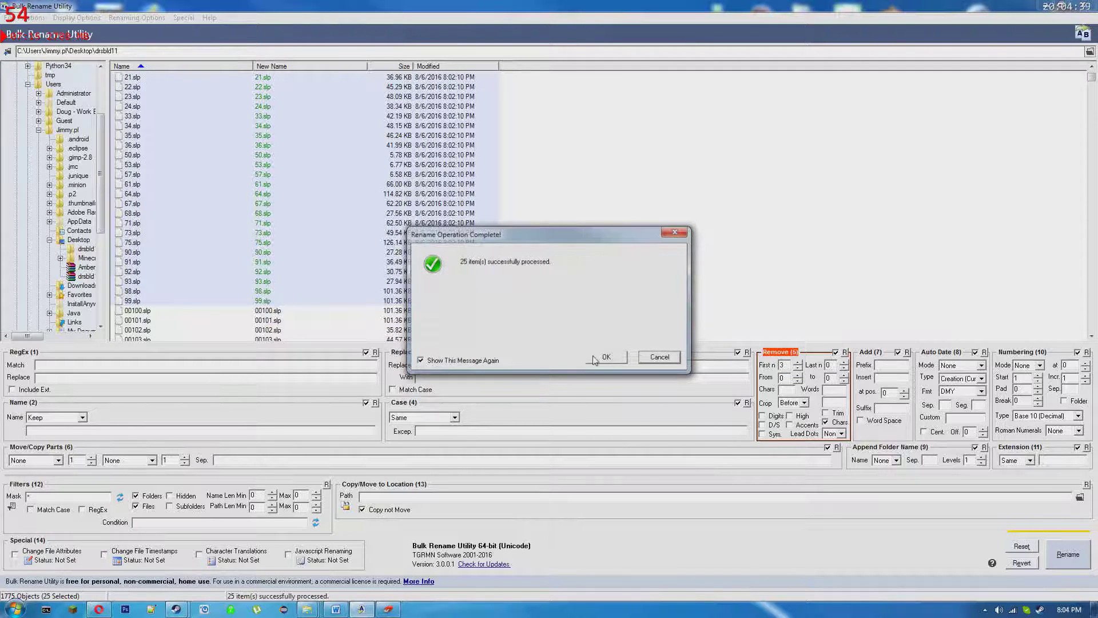
pyautogui.click(595, 359)
# Rename the 297 files 00100–00997.slp by removing the first 2 characters
pyautogui.click(271, 314)
pyautogui.scroll(-20, 271, 315)
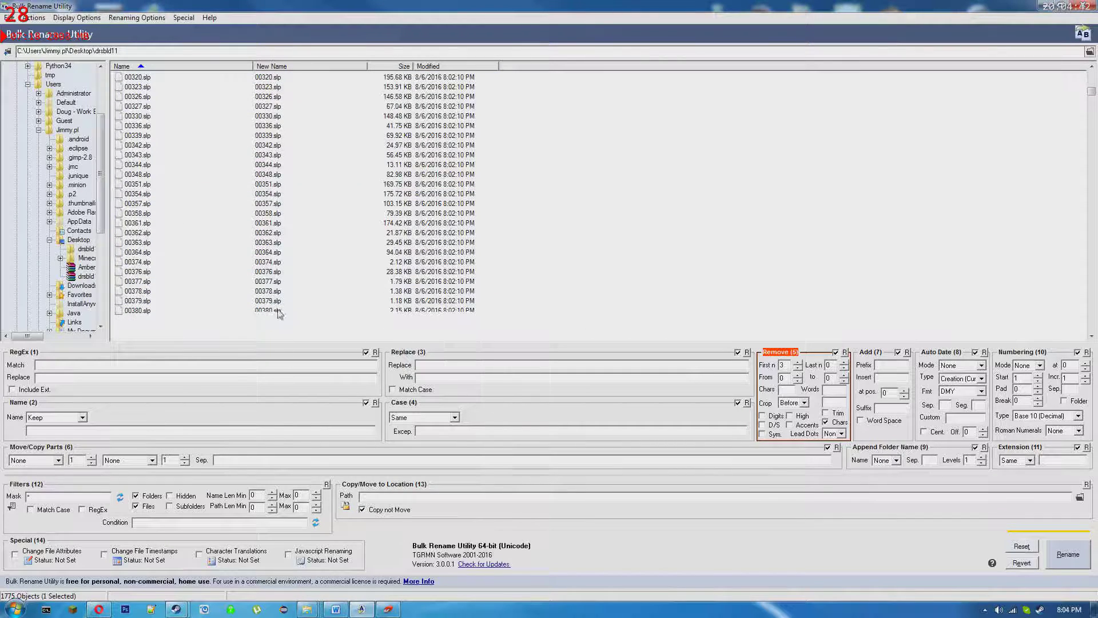
pyautogui.moveTo(1092, 93); pyautogui.dragTo(1093, 117)
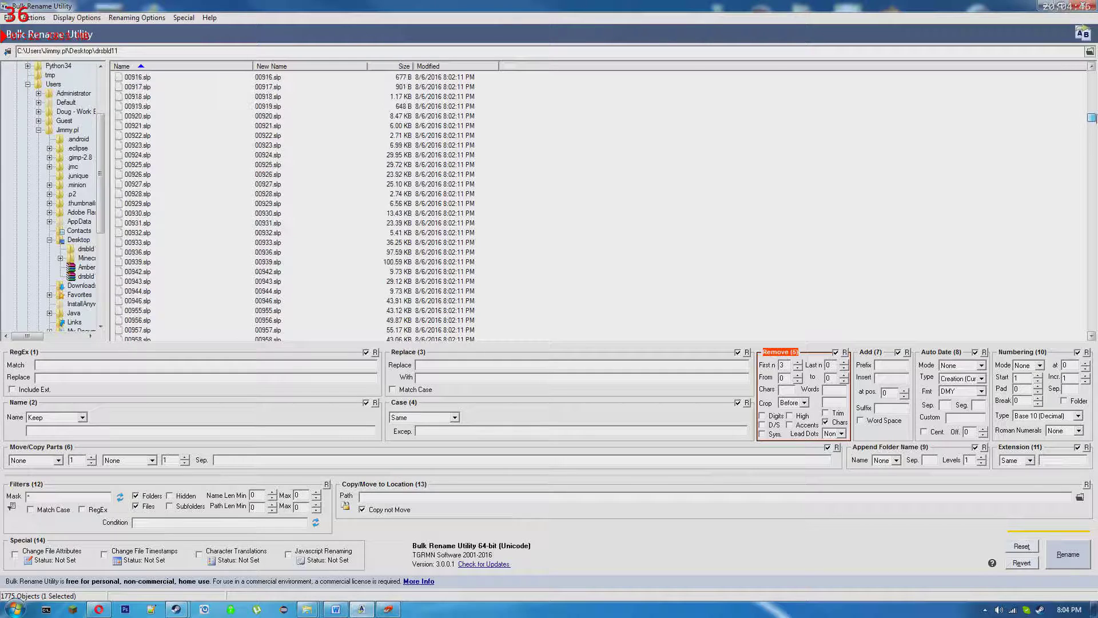
pyautogui.scroll(-10, 466, 114)
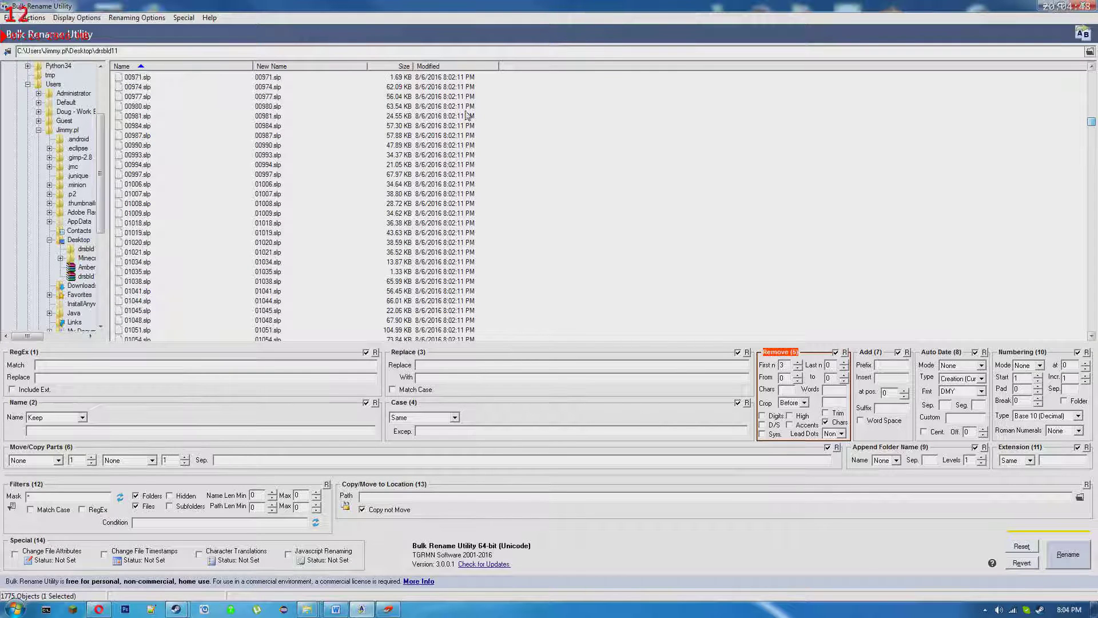
pyautogui.keyDown('shift'); pyautogui.click(138, 175); pyautogui.keyUp('shift')
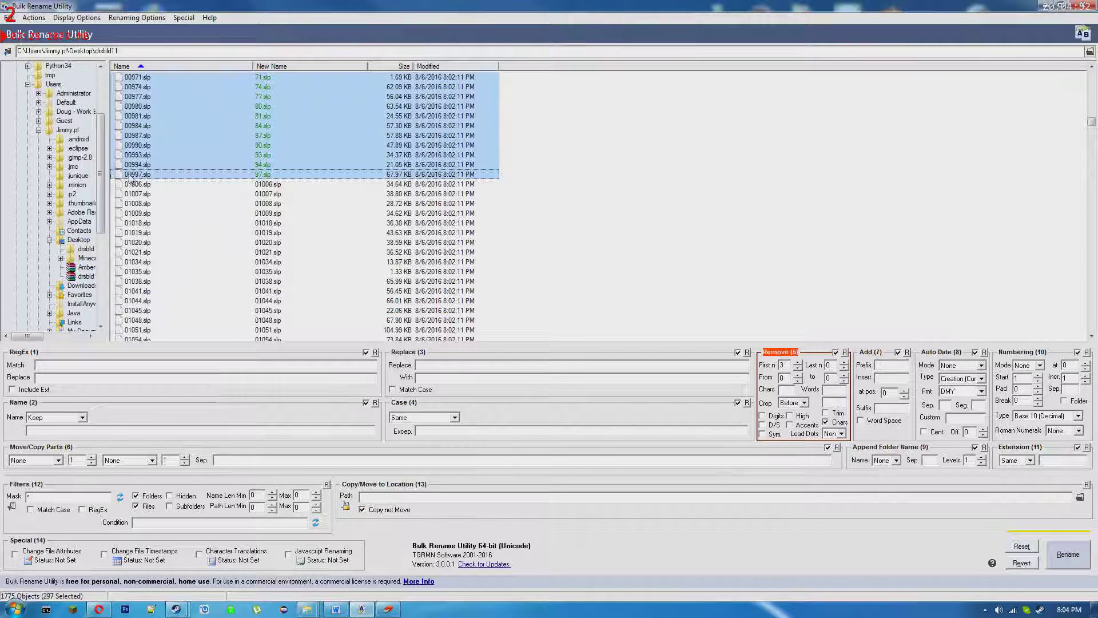
pyautogui.click(798, 369)
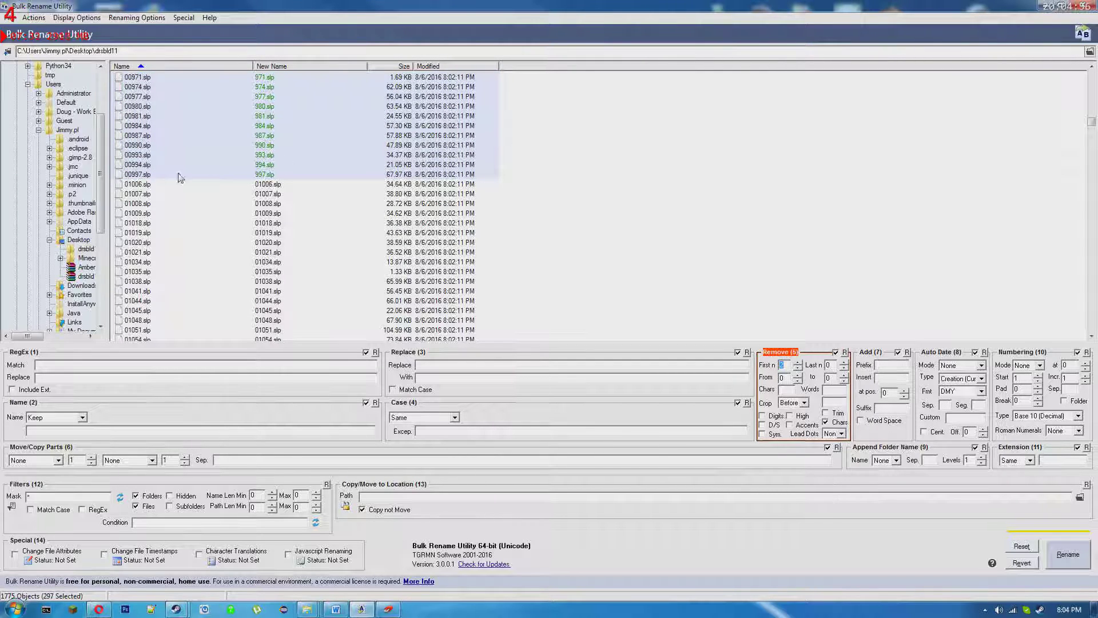
pyautogui.click(1075, 564)
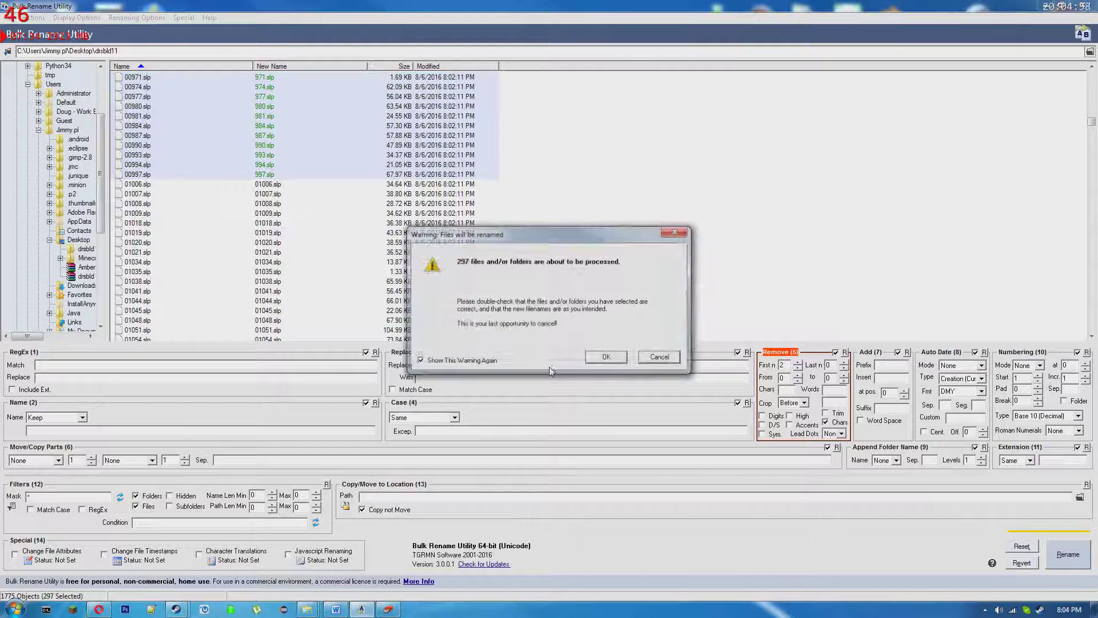
pyautogui.click(605, 357)
pyautogui.click(603, 358)
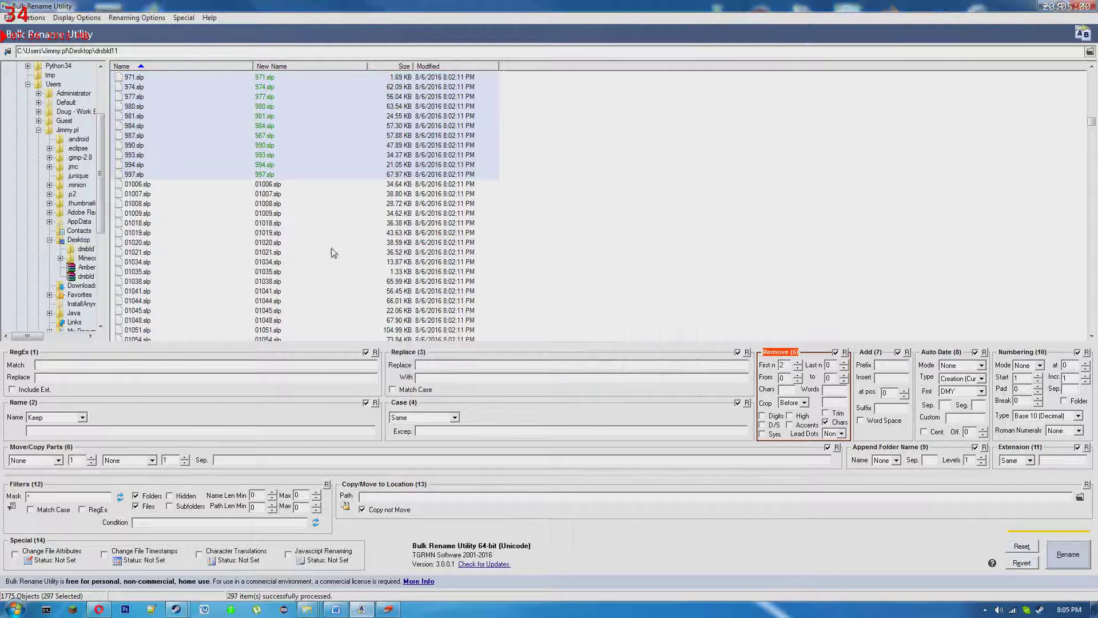
# Rename the 1442 files 01006–05312.slp by removing the first character
pyautogui.moveTo(1092, 122); pyautogui.dragTo(1091, 335)
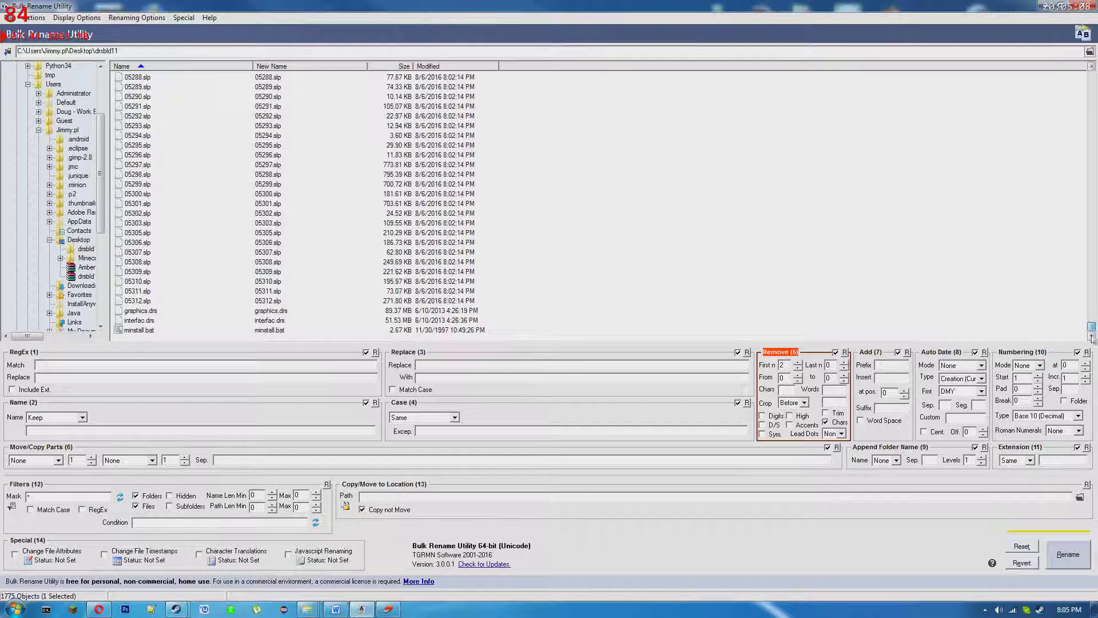
pyautogui.keyDown('shift'); pyautogui.click(132, 301); pyautogui.keyUp('shift')
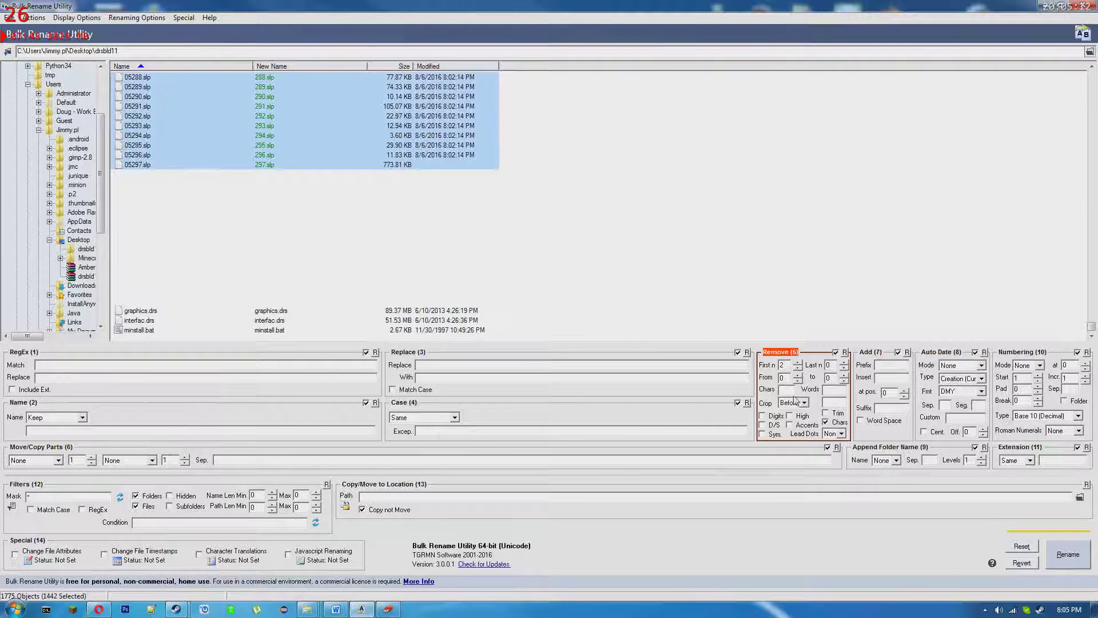
pyautogui.click(797, 368)
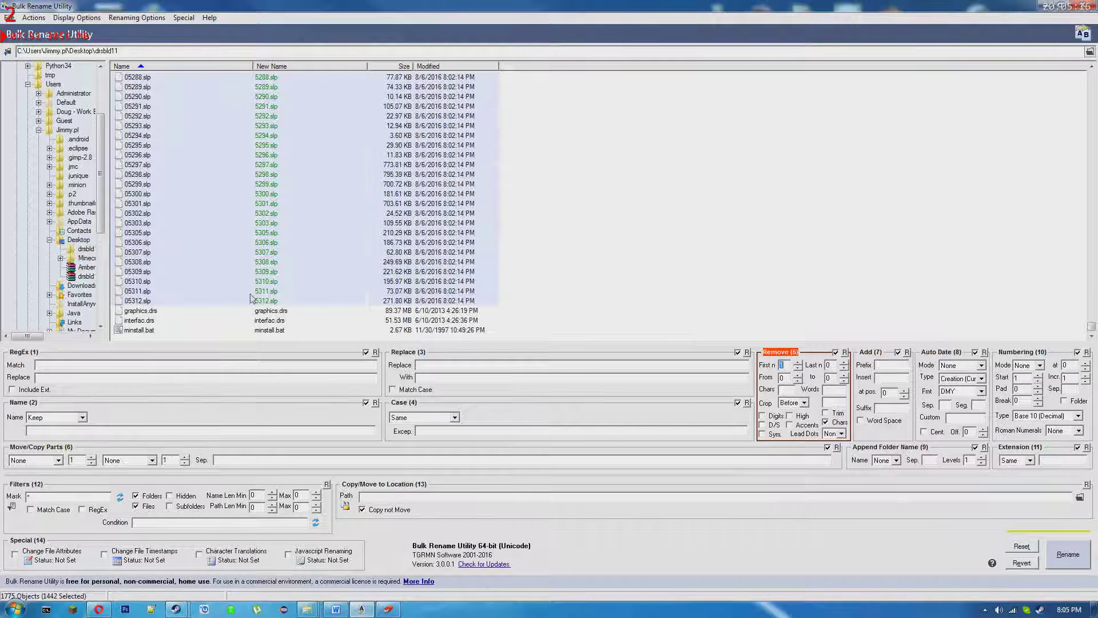
pyautogui.click(1067, 551)
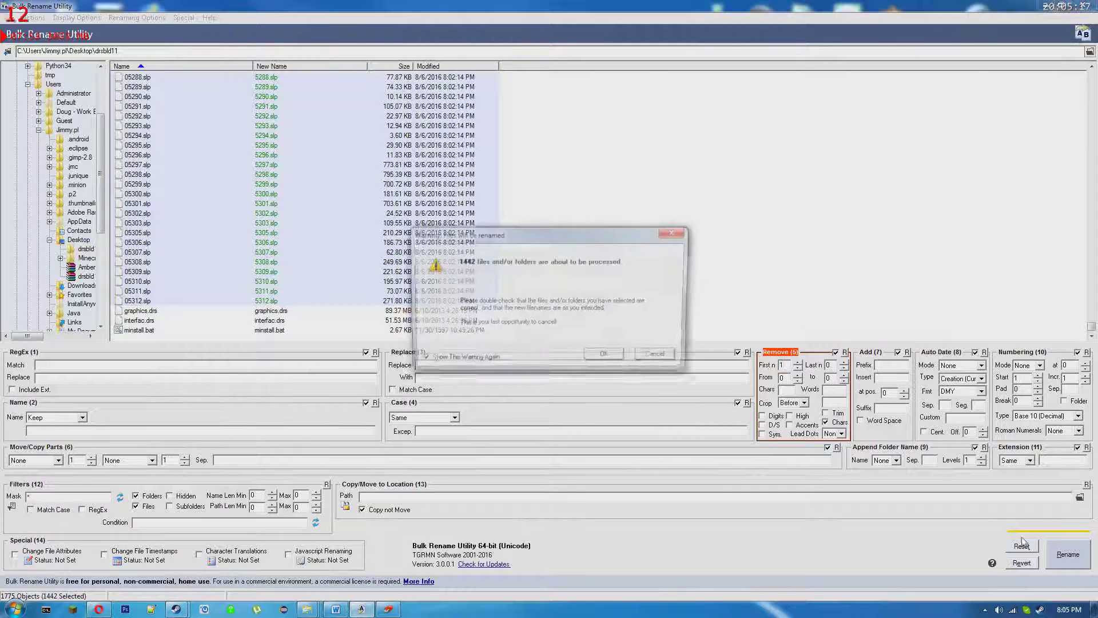
pyautogui.click(596, 359)
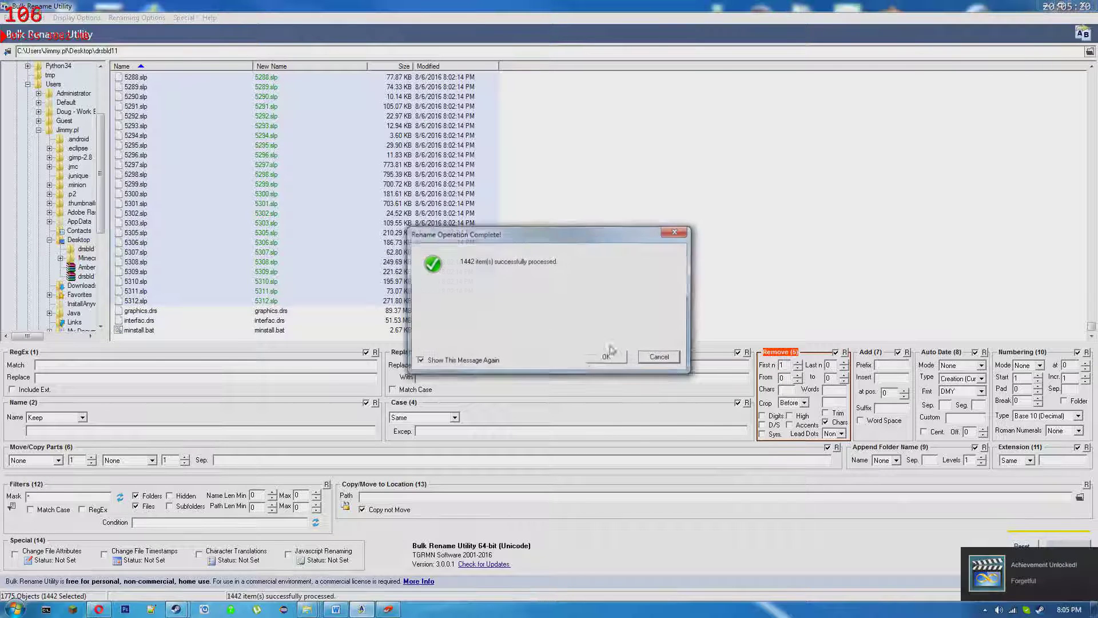
pyautogui.click(603, 359)
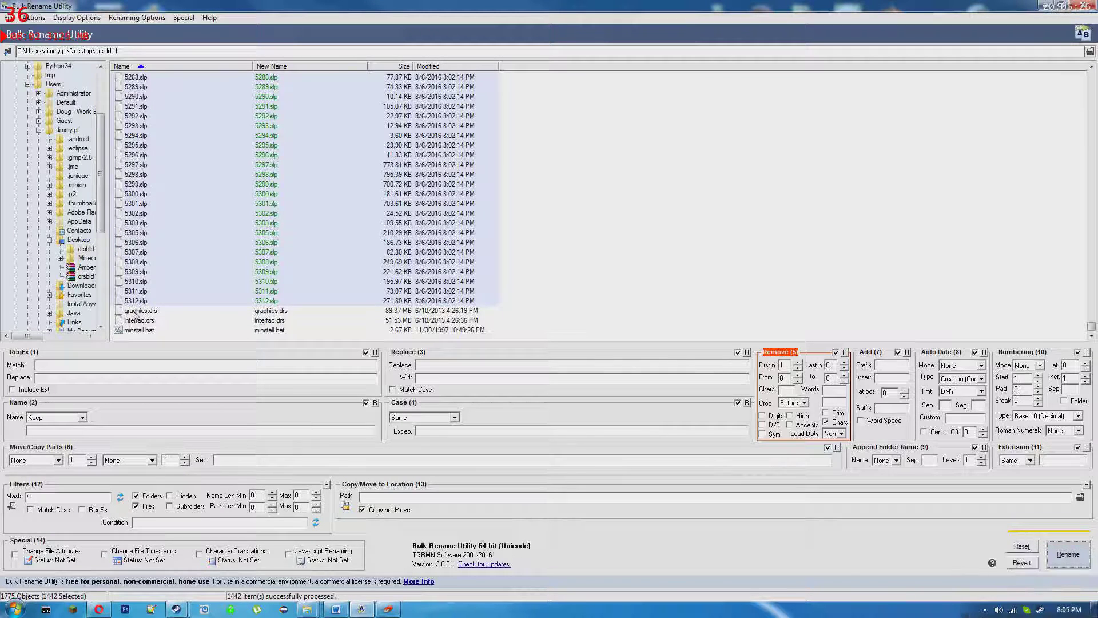
# Open the drsbld11 folder full-screen and inspect the renamed .slp files
pyautogui.click(1046, 5)
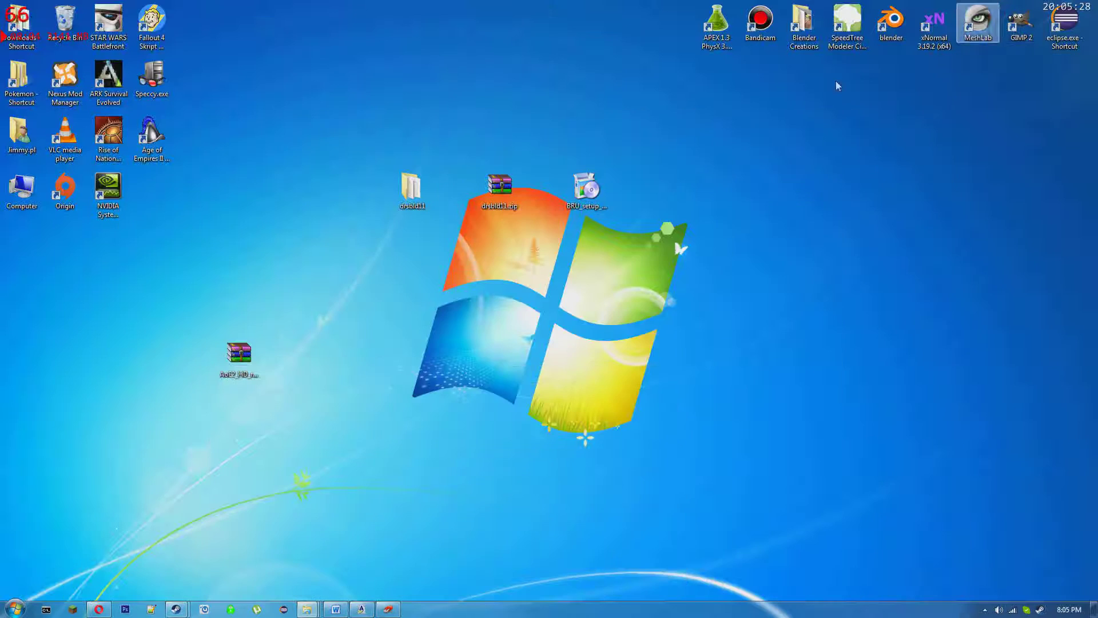
pyautogui.doubleClick(410, 195)
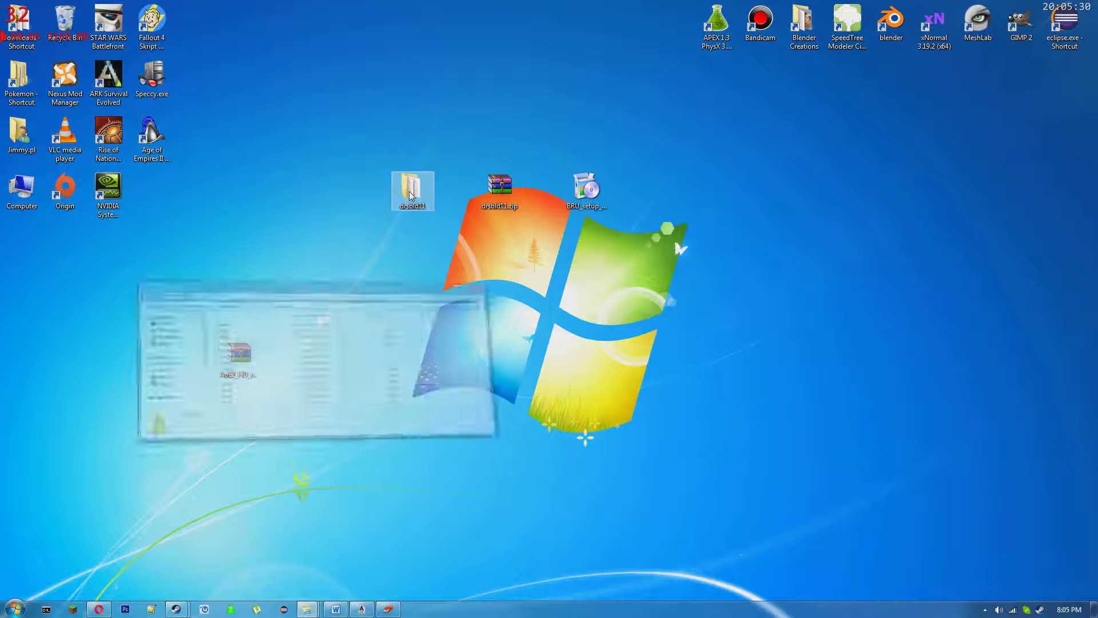
pyautogui.moveTo(524, 15); pyautogui.dragTo(644, 0)
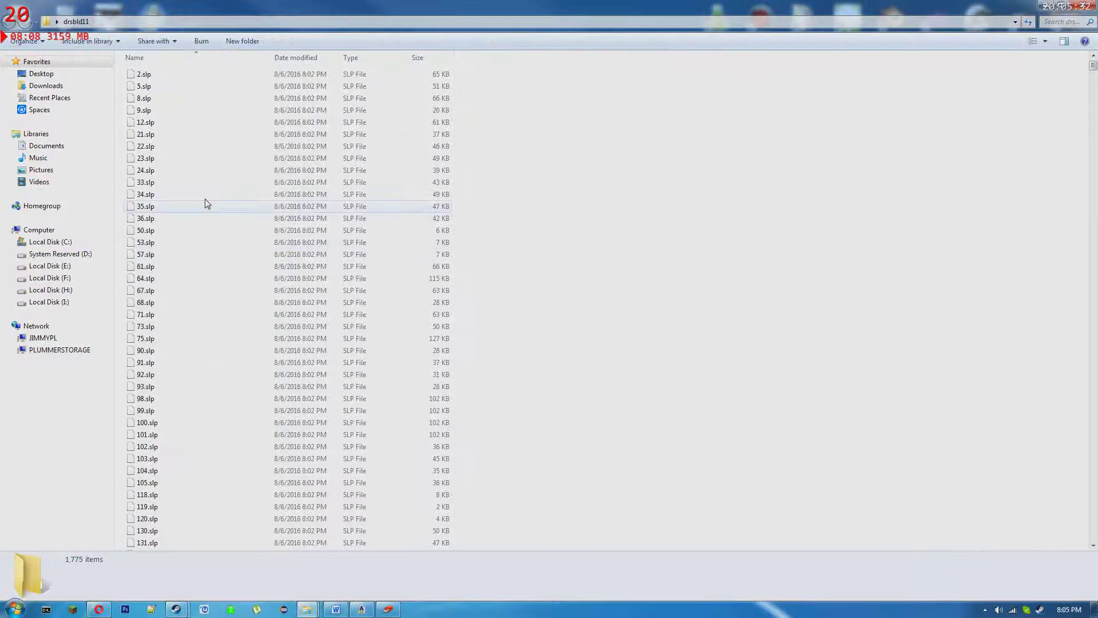
pyautogui.scroll(-20, 205, 204)
pyautogui.click(146, 267)
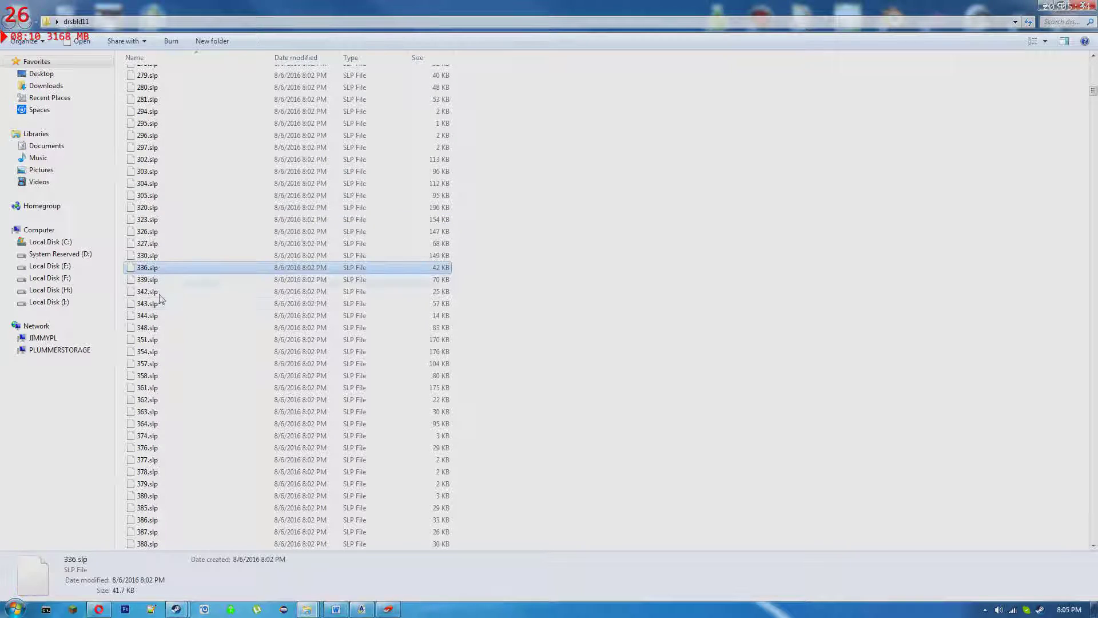
pyautogui.click(588, 466)
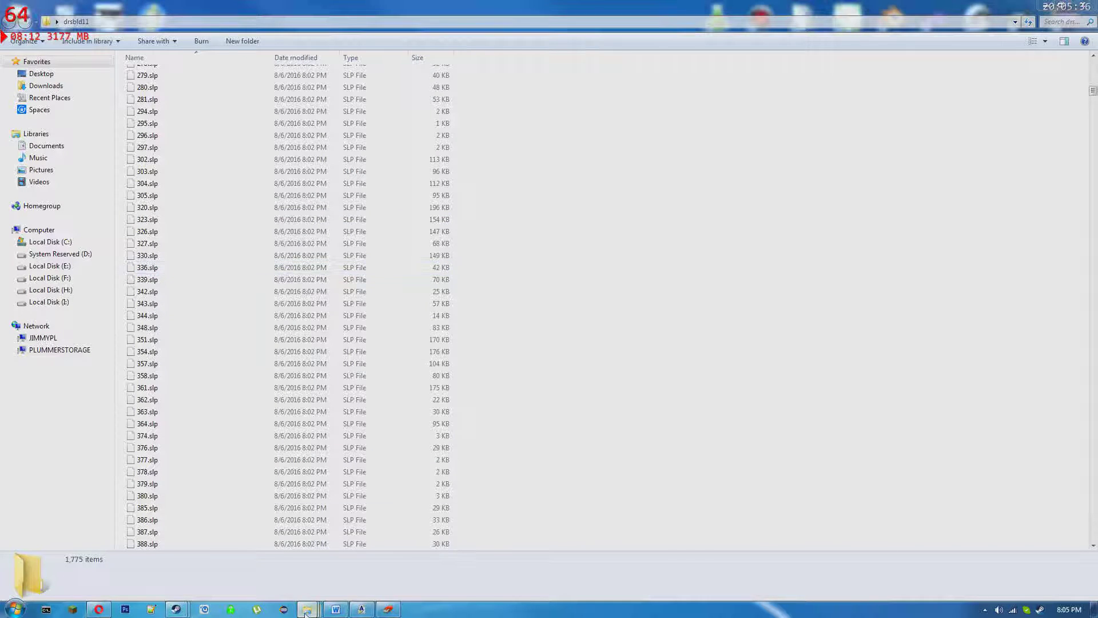
# Maximize the Age2HD game folder window, peek into _CommonRedist, then open resources
pyautogui.moveTo(307, 608)
pyautogui.click(309, 550)
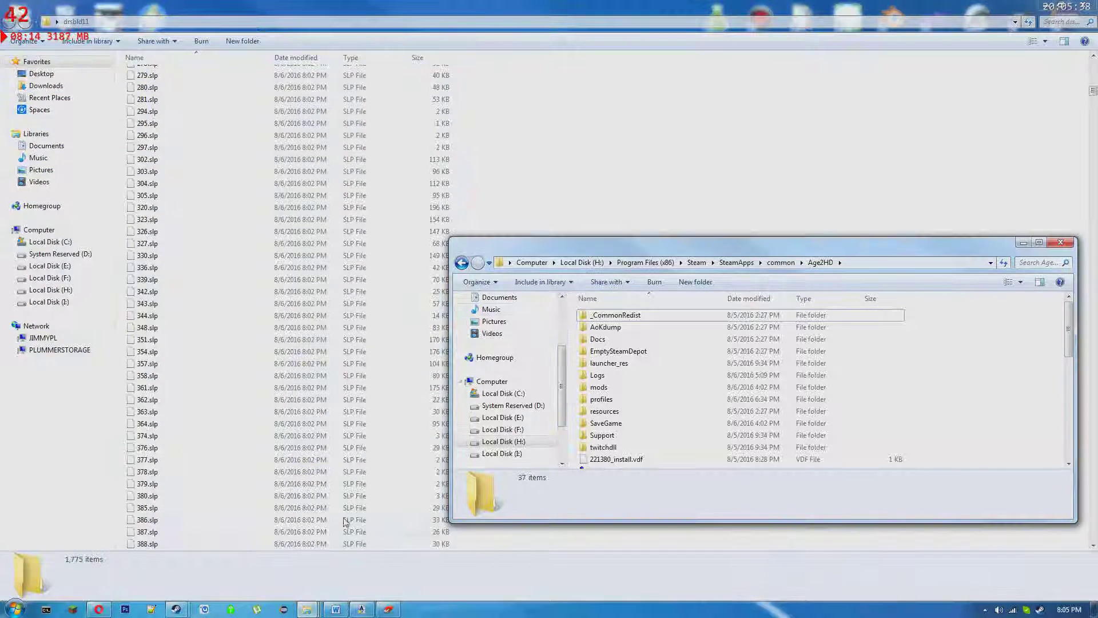
pyautogui.moveTo(815, 247); pyautogui.dragTo(758, 1)
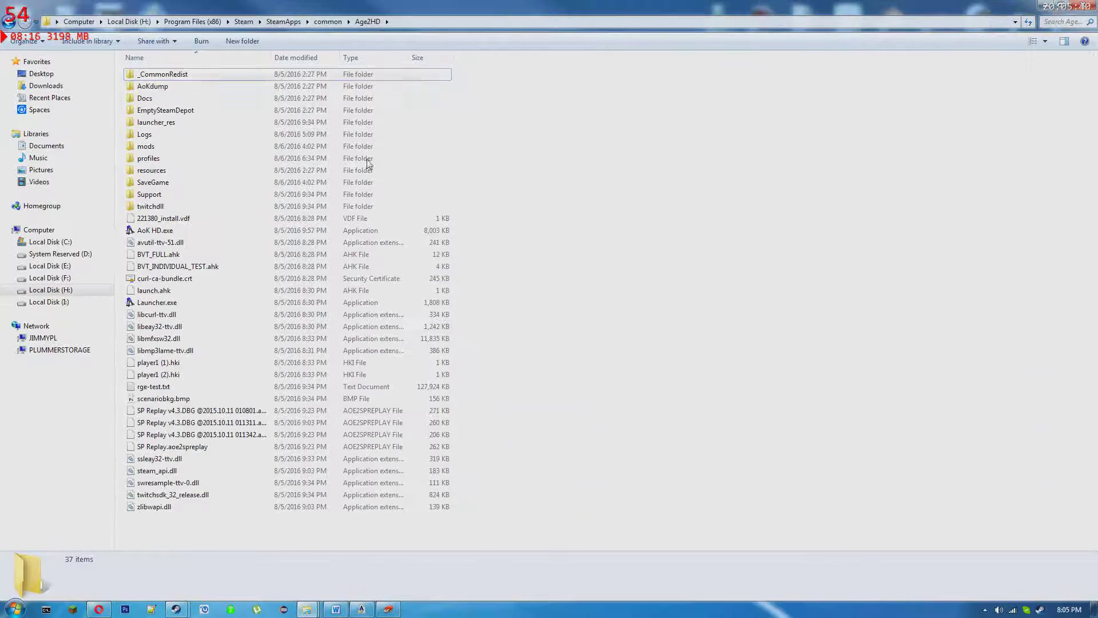
pyautogui.moveTo(446, 6); pyautogui.dragTo(400, 1)
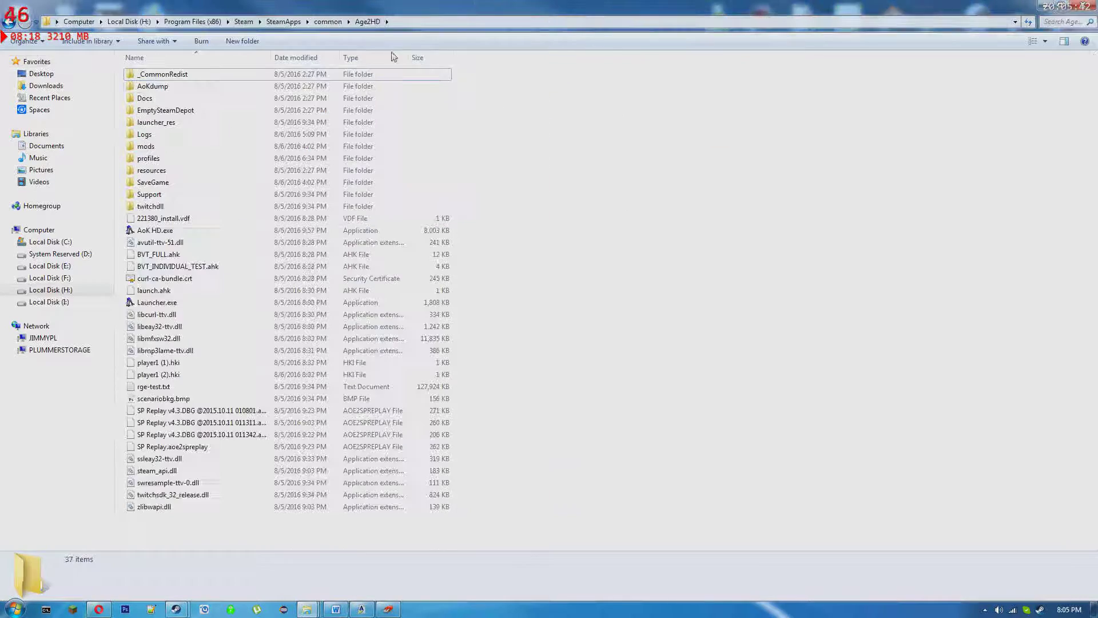
pyautogui.doubleClick(167, 77)
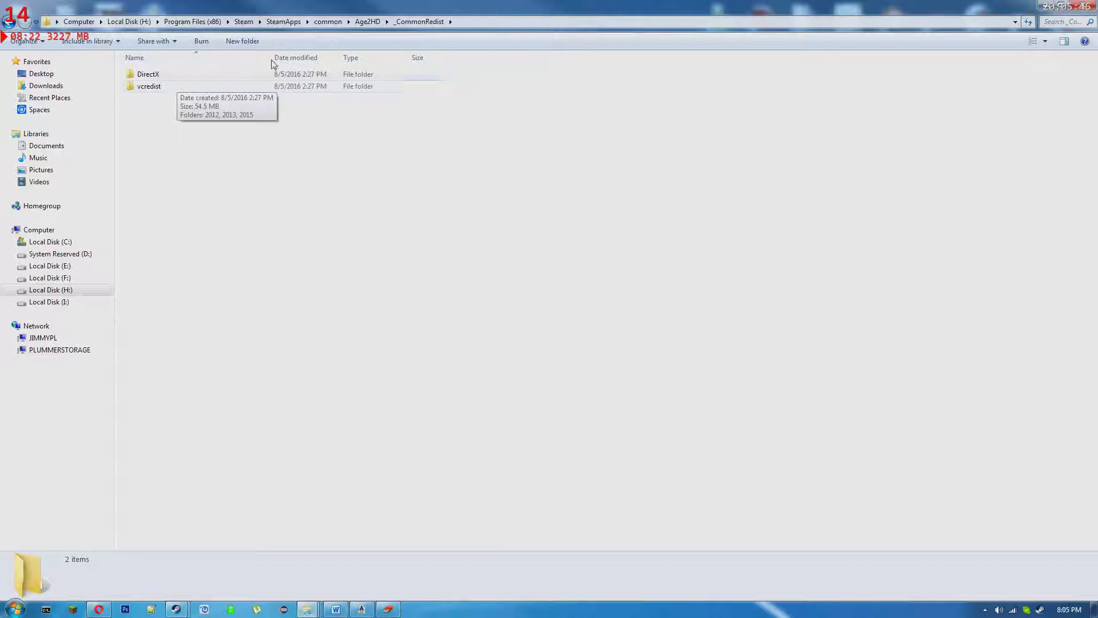
pyautogui.click(367, 21)
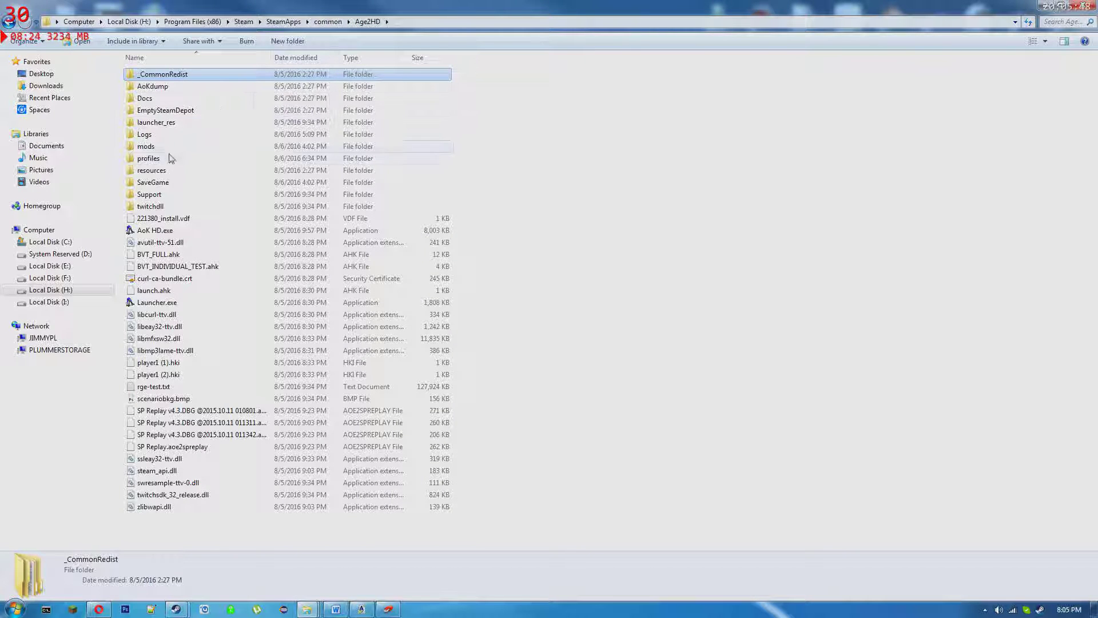
pyautogui.doubleClick(151, 170)
pyautogui.click(166, 77)
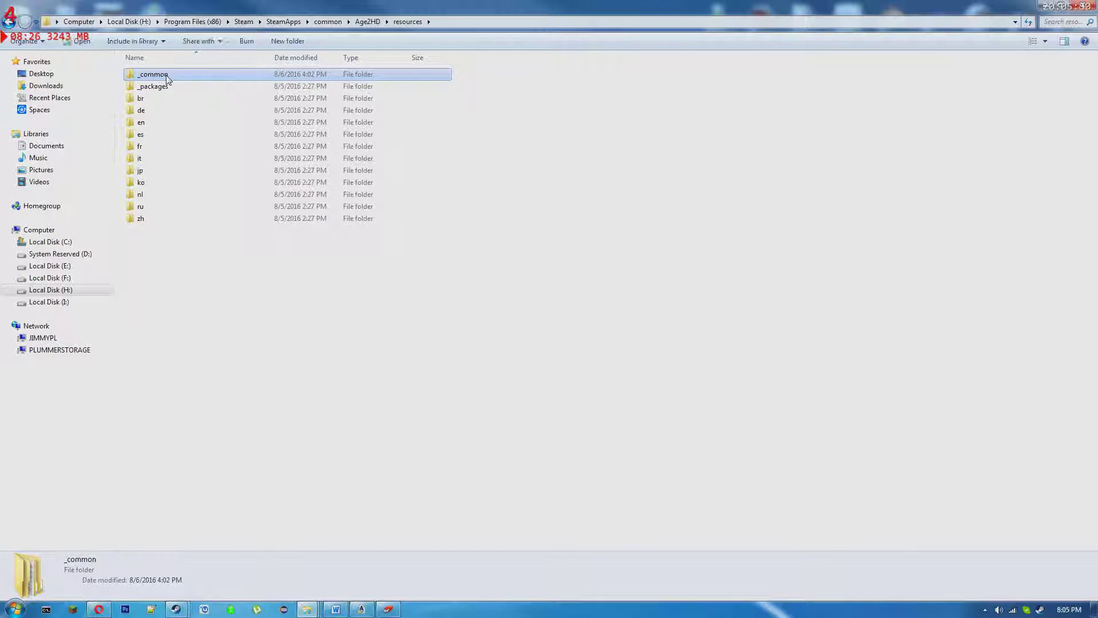
# Open the _common folder and then its drs subfolder
pyautogui.doubleClick(167, 76)
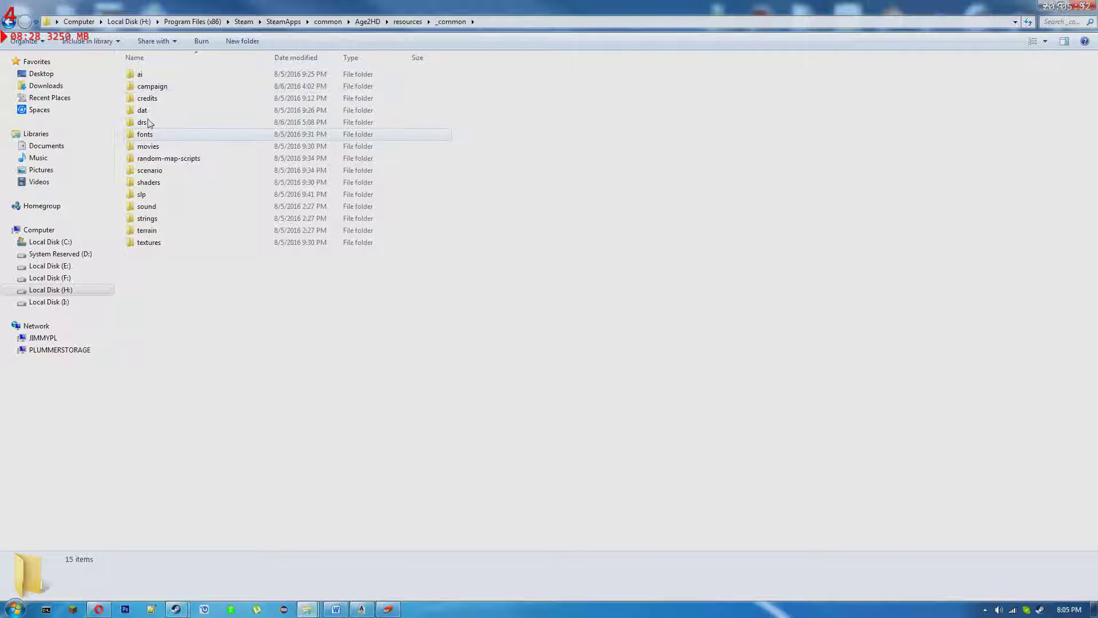
pyautogui.moveTo(141, 127)
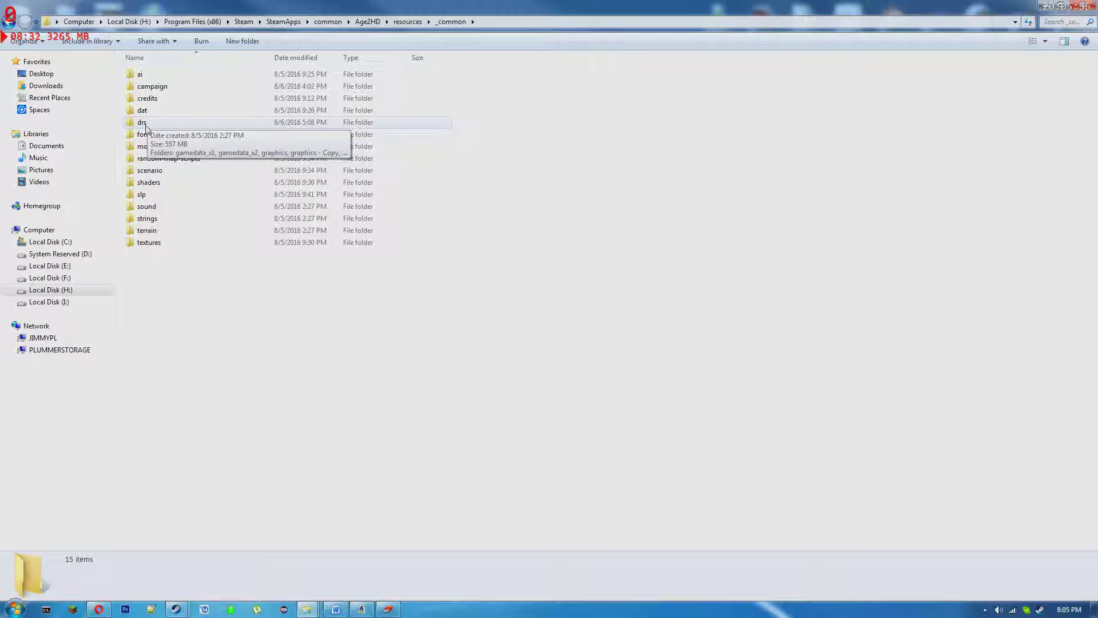
pyautogui.doubleClick(146, 127)
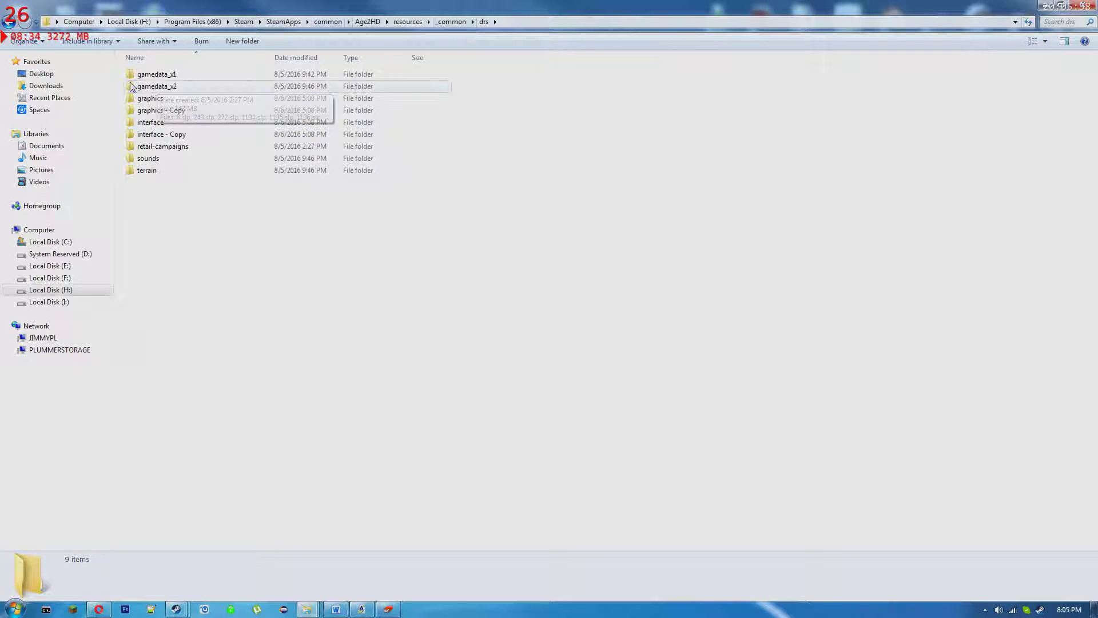
# Compare the graphics, interface and interface - Copy folders, ending with graphics selected
pyautogui.moveTo(179, 115)
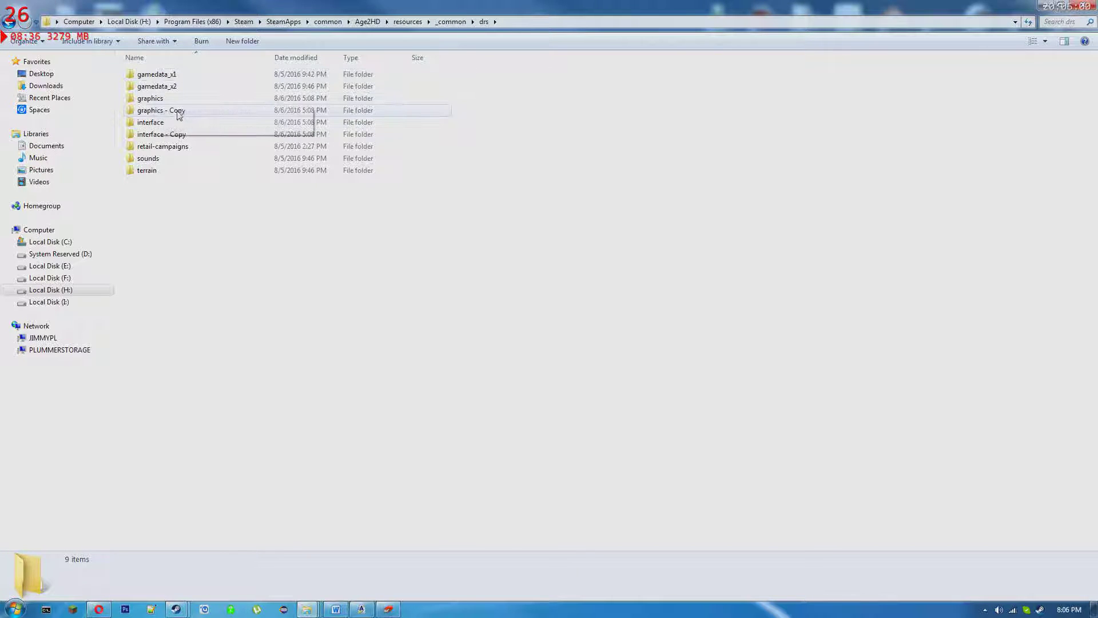
pyautogui.moveTo(170, 134)
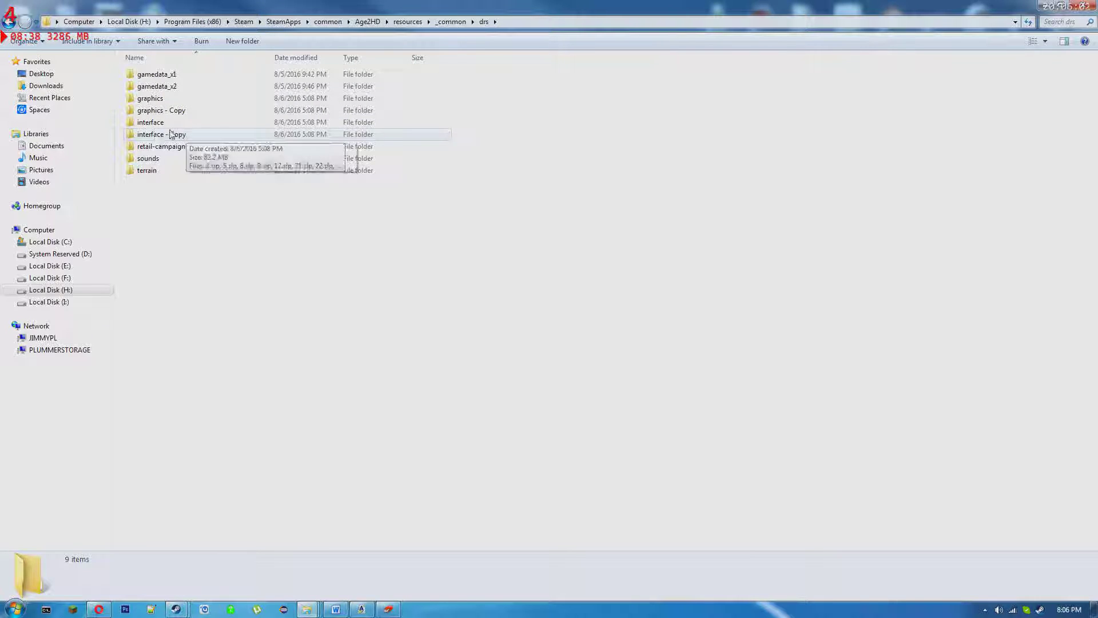
pyautogui.click(161, 99)
pyautogui.click(160, 126)
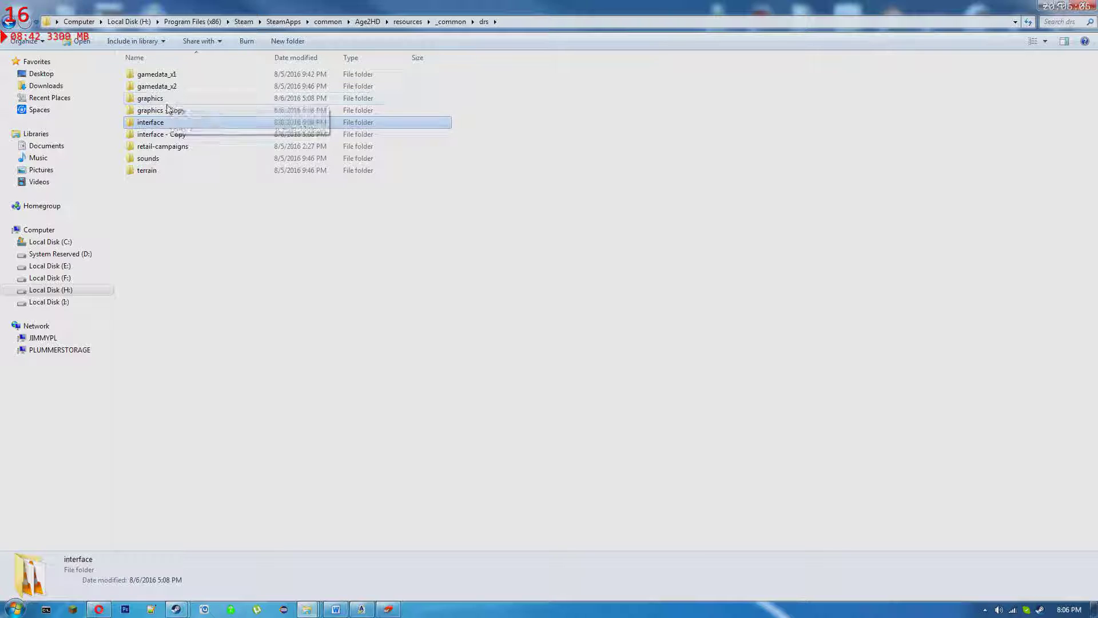
pyautogui.moveTo(183, 99)
pyautogui.hotkey('shift', 'Down')
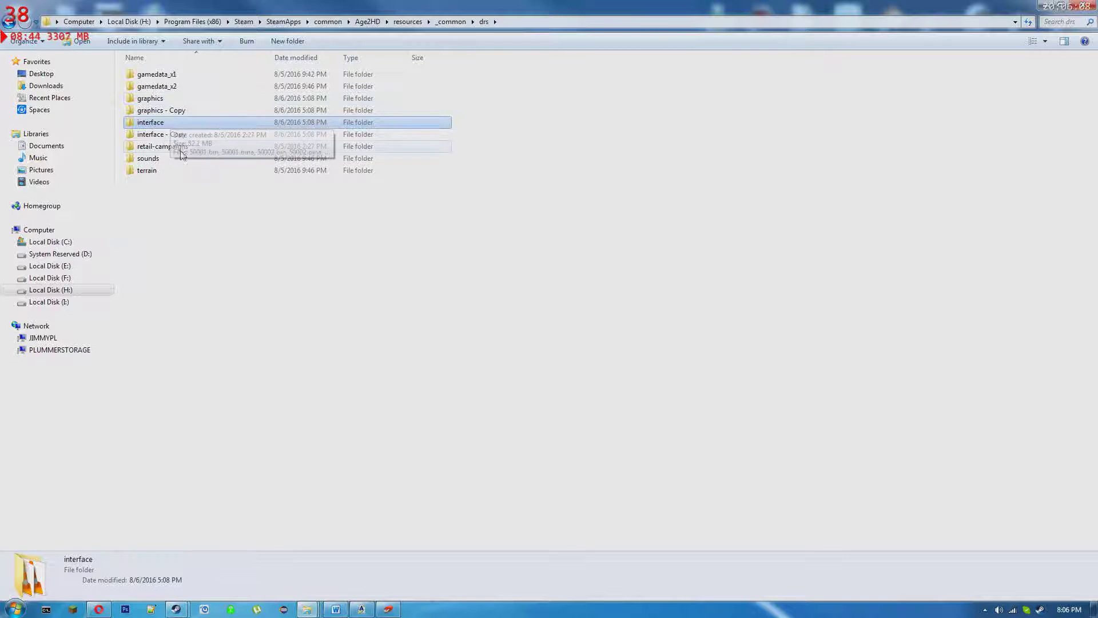
pyautogui.click(164, 99)
pyautogui.click(162, 124)
pyautogui.press('Up')
pyautogui.press('Up')
pyautogui.click(162, 124)
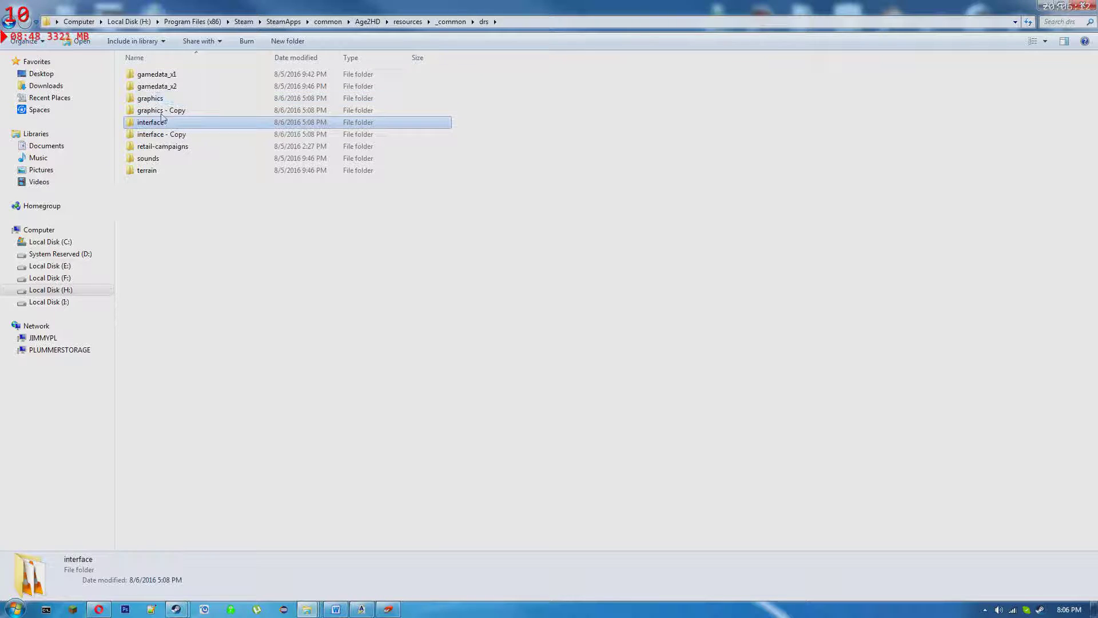
# Open the graphics folder and try renaming 08.slp to 8.slp, declining the duplicate-name prompt
pyautogui.doubleClick(162, 99)
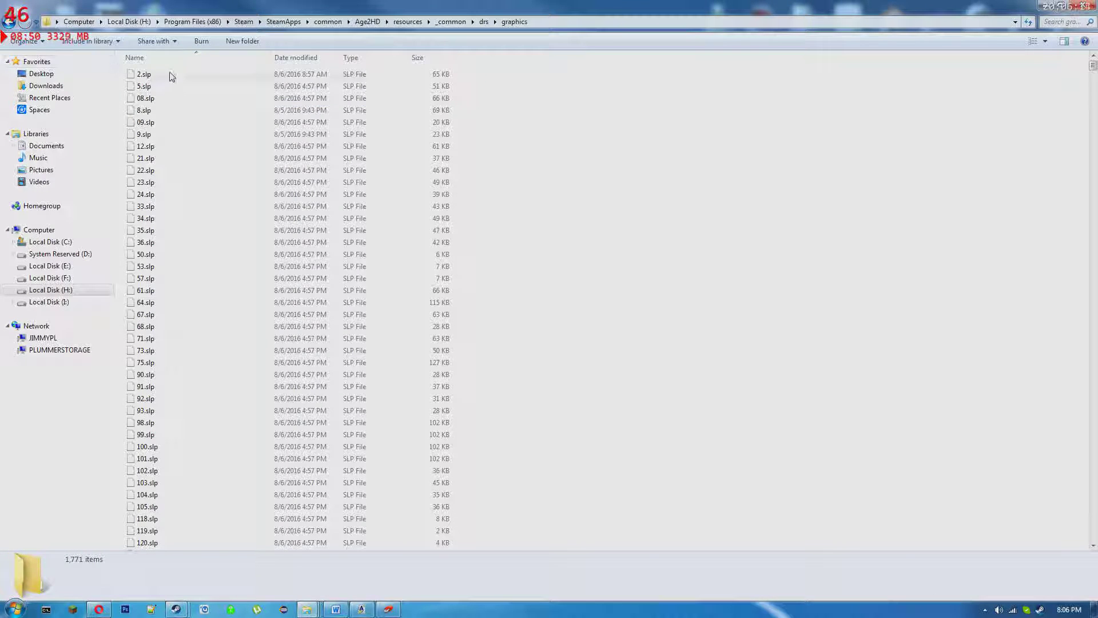
pyautogui.click(154, 99)
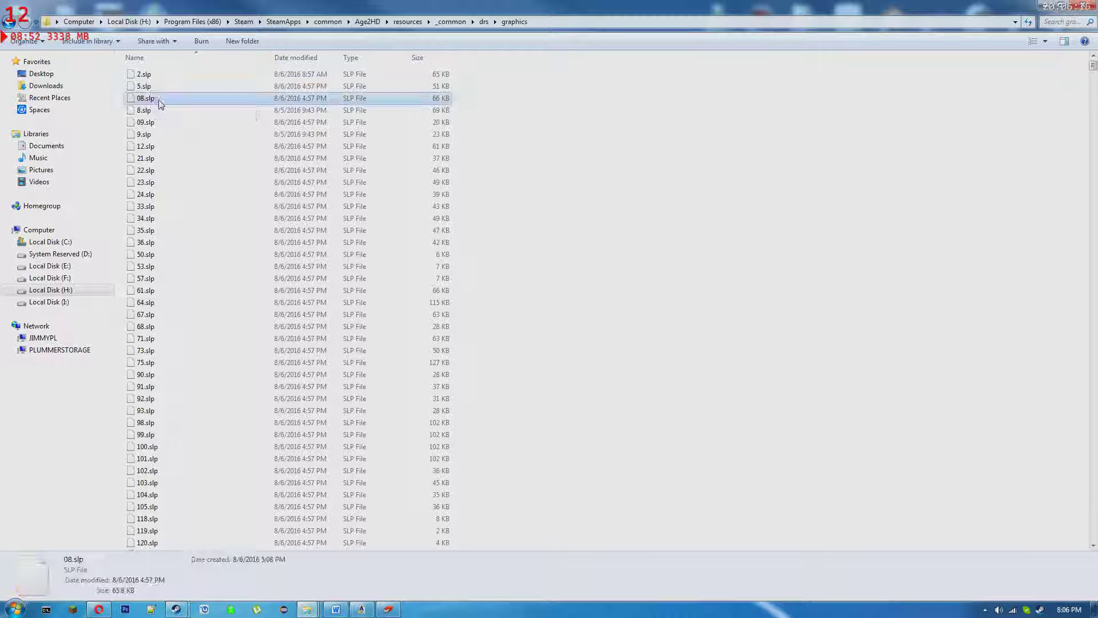
pyautogui.rightClick(154, 99)
pyautogui.click(195, 356)
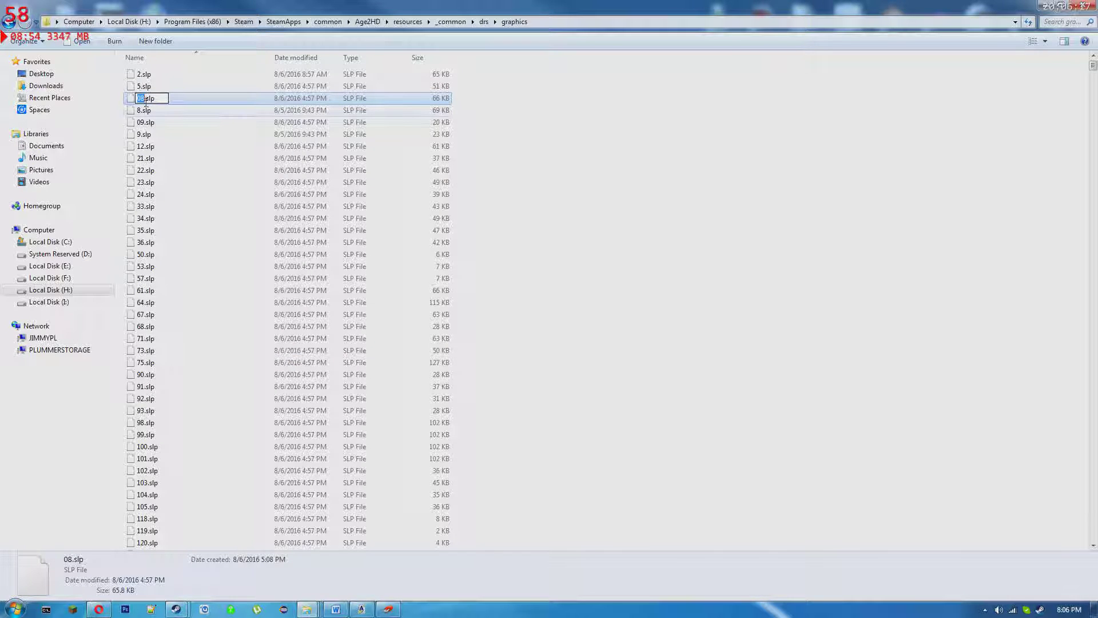
pyautogui.write('8')
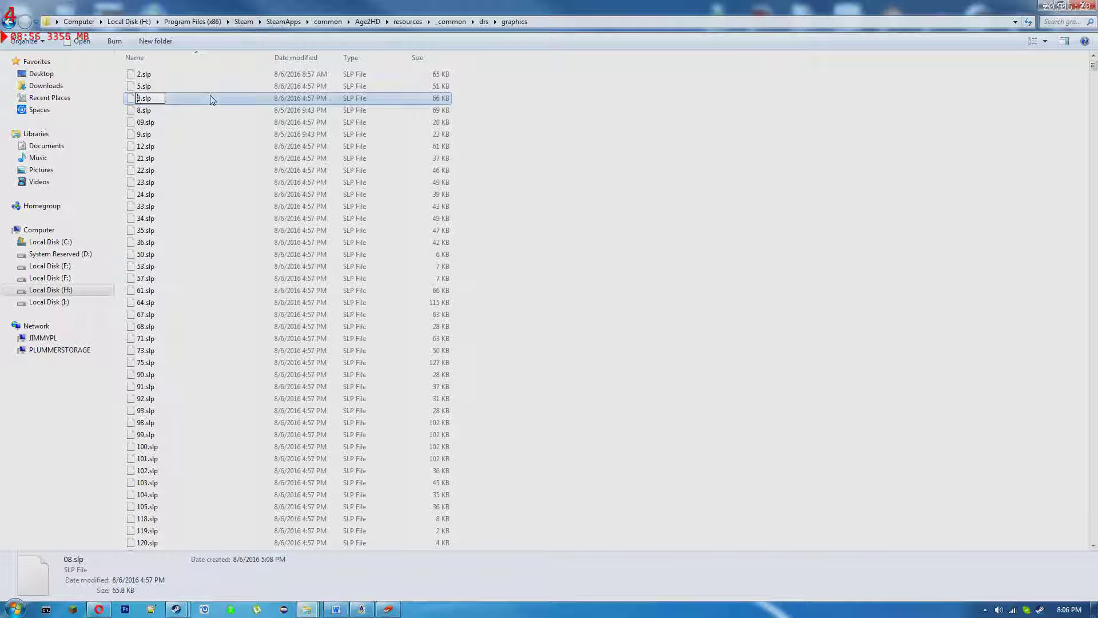
pyautogui.press('Return')
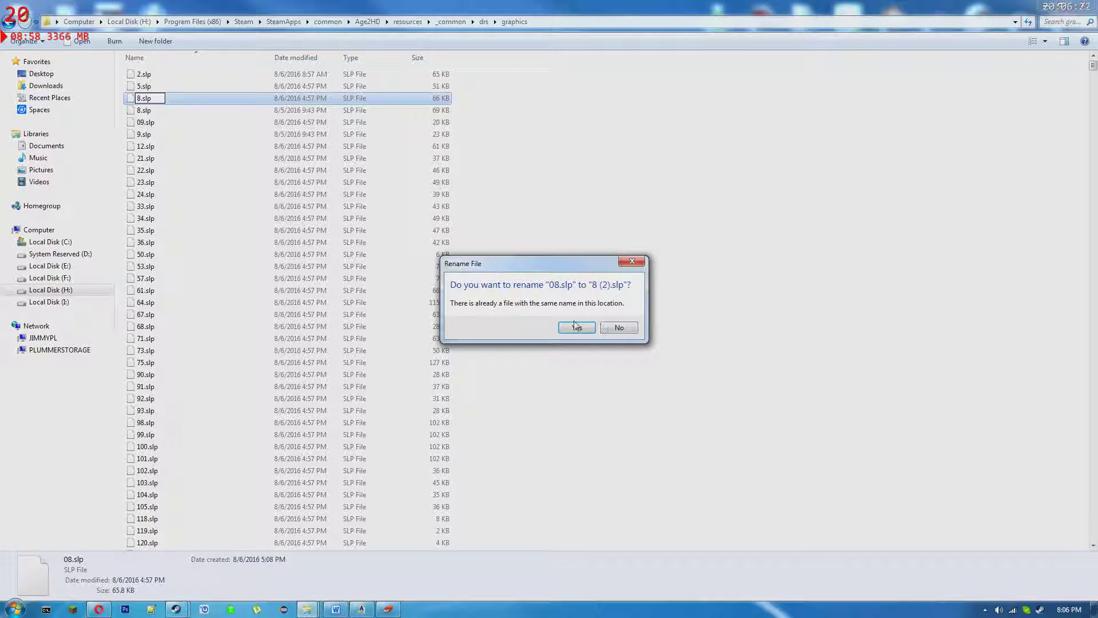
pyautogui.click(620, 328)
# Delete the older 8.slp and 9.slp files from the graphics folder
pyautogui.click(143, 114)
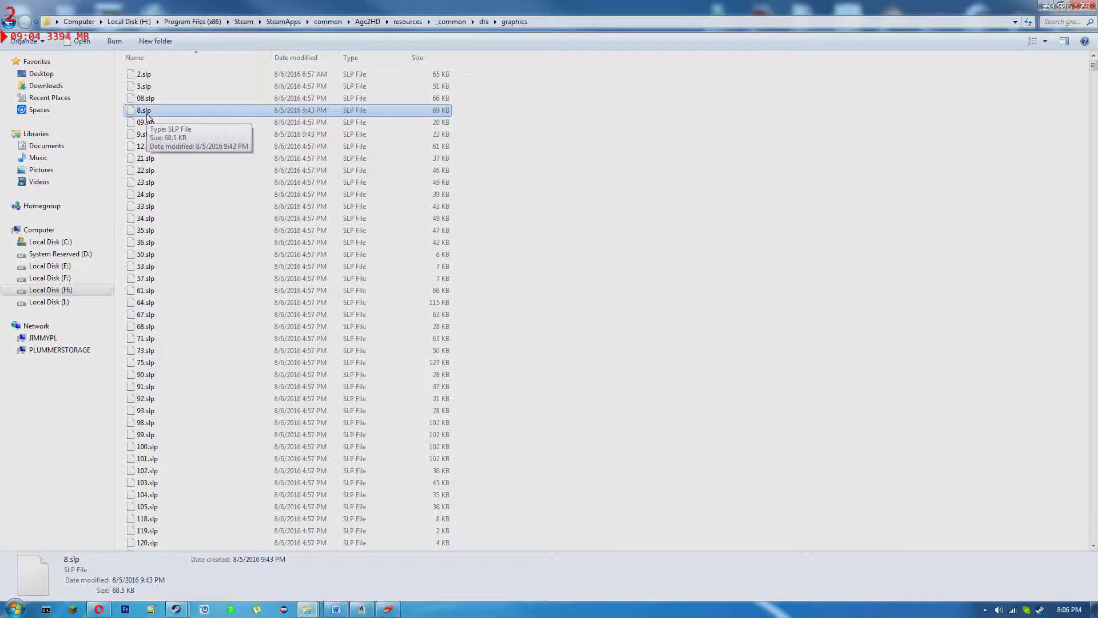
pyautogui.press('Delete')
pyautogui.click(608, 352)
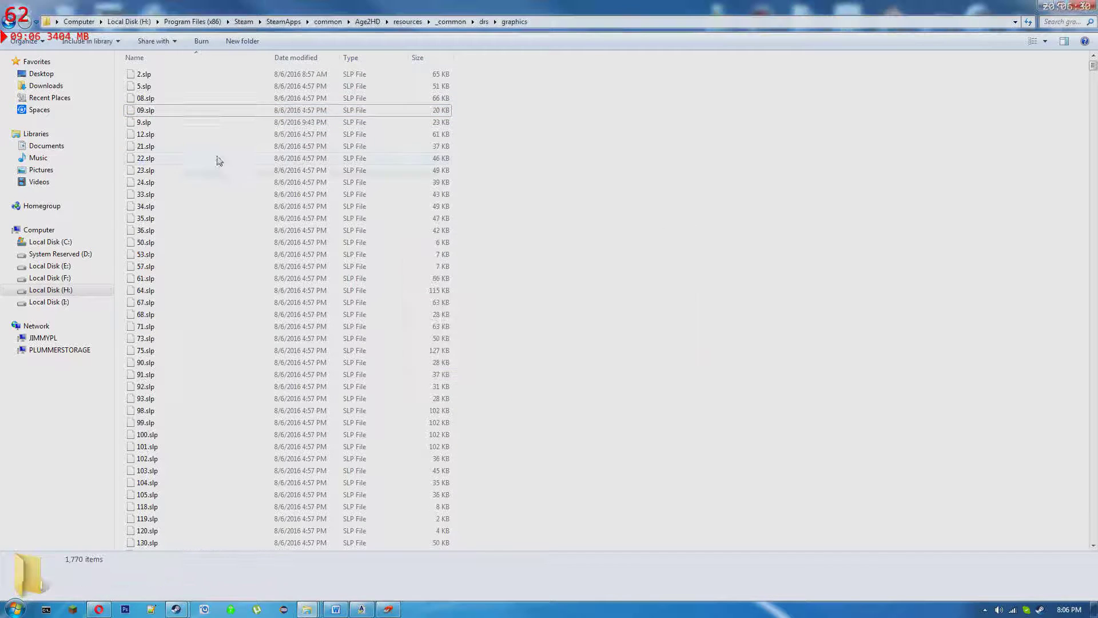
pyautogui.click(152, 121)
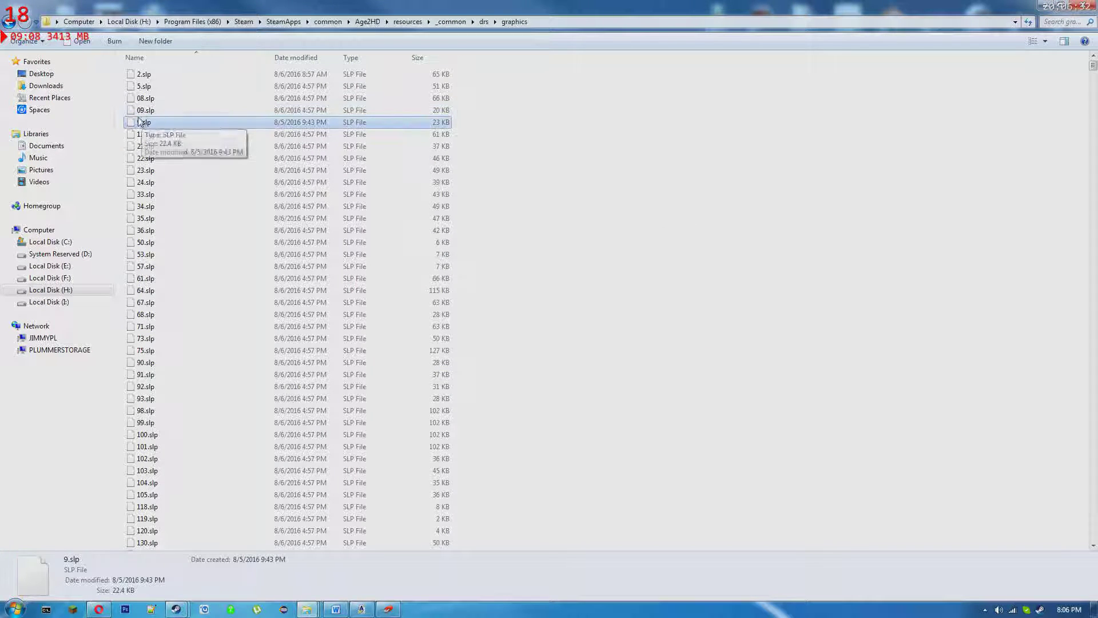
pyautogui.press('Delete')
pyautogui.press('Return')
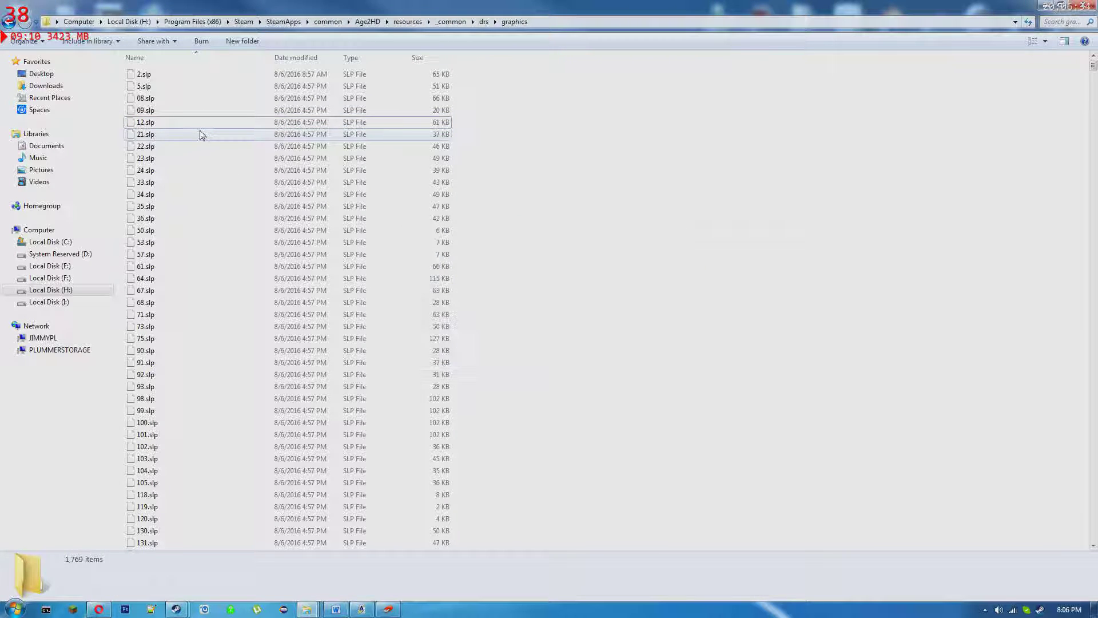
# Rename 09.slp to 9.slp and 08.slp to 8.slp
pyautogui.rightClick(166, 114)
pyautogui.click(160, 436)
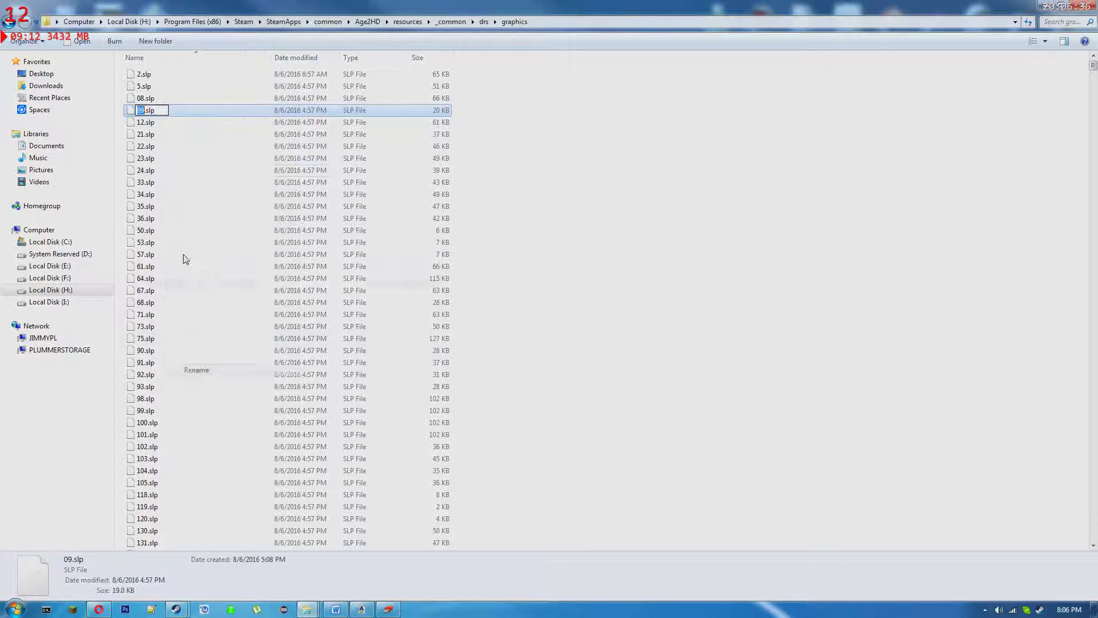
pyautogui.press('BackSpace')
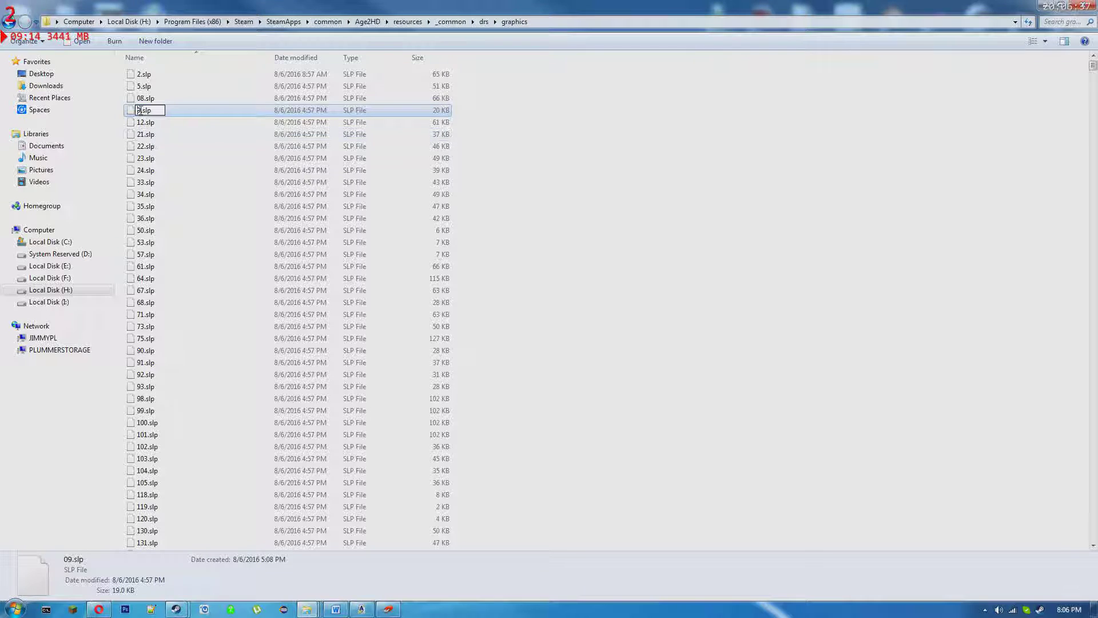
pyautogui.click(147, 100)
pyautogui.rightClick(147, 100)
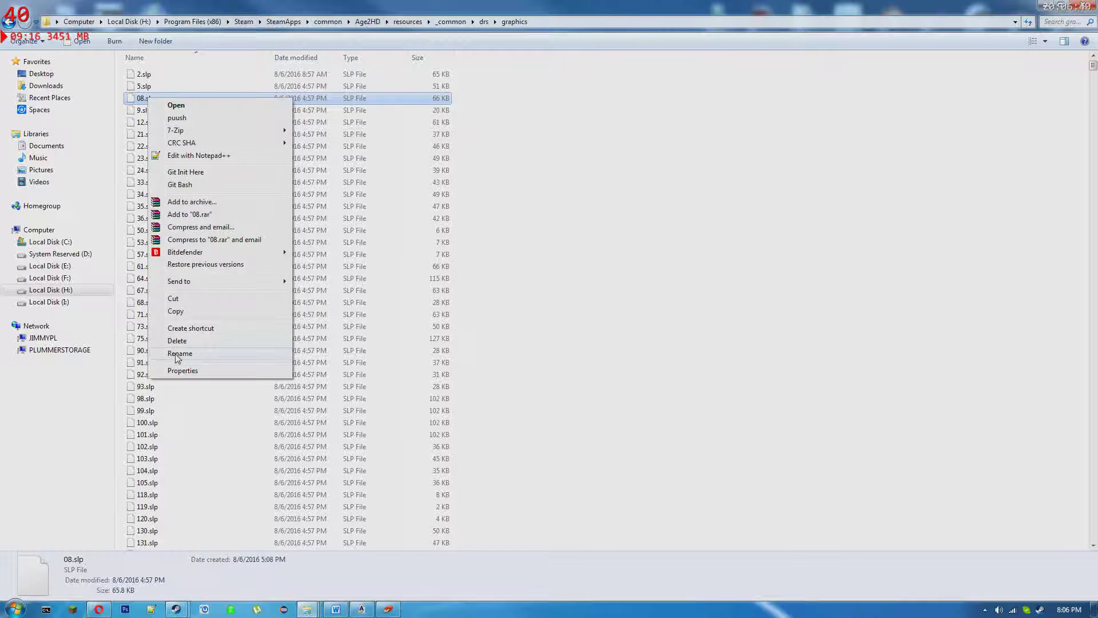
pyautogui.click(172, 341)
pyautogui.write('8')
pyautogui.click(635, 227)
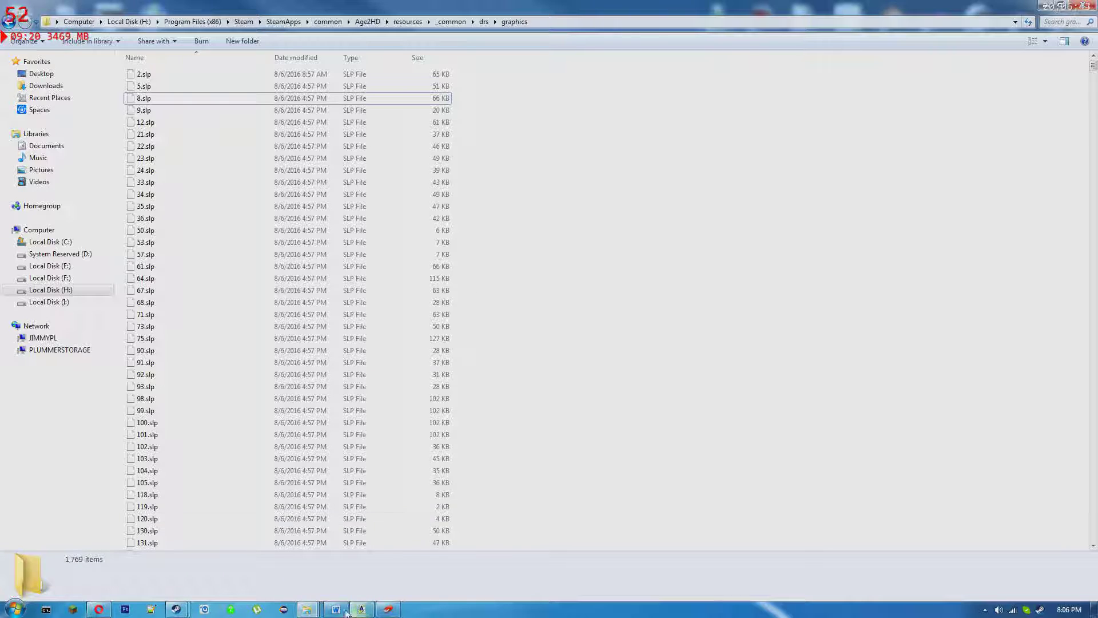
pyautogui.moveTo(312, 612)
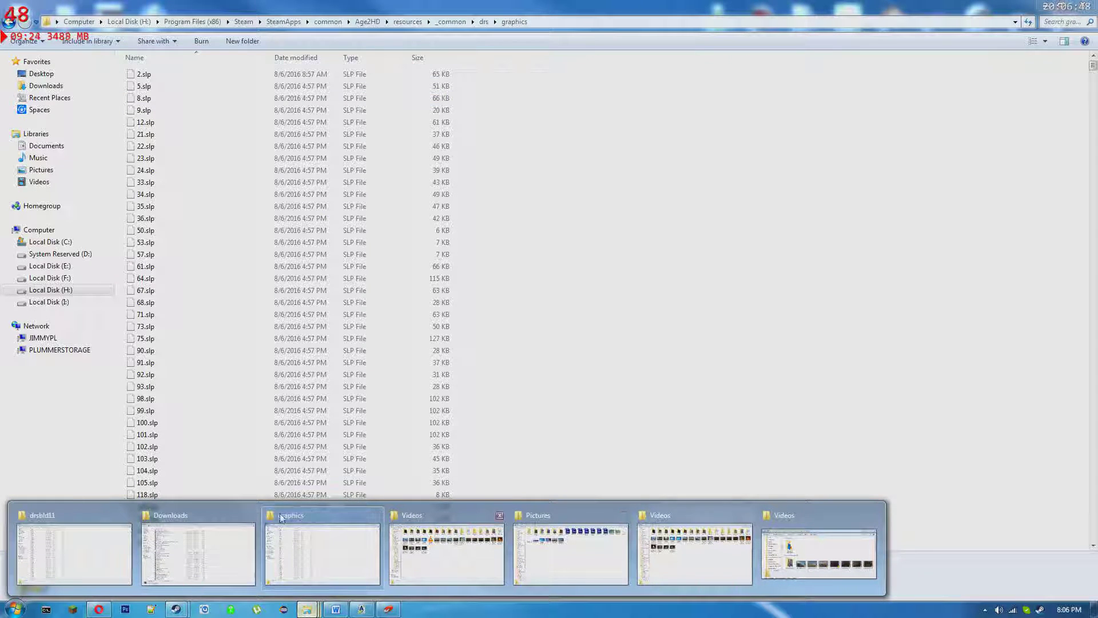
# Copy all the renamed .slp files in the drsbld11 folder
pyautogui.click(59, 533)
pyautogui.scroll(7, 533, 190)
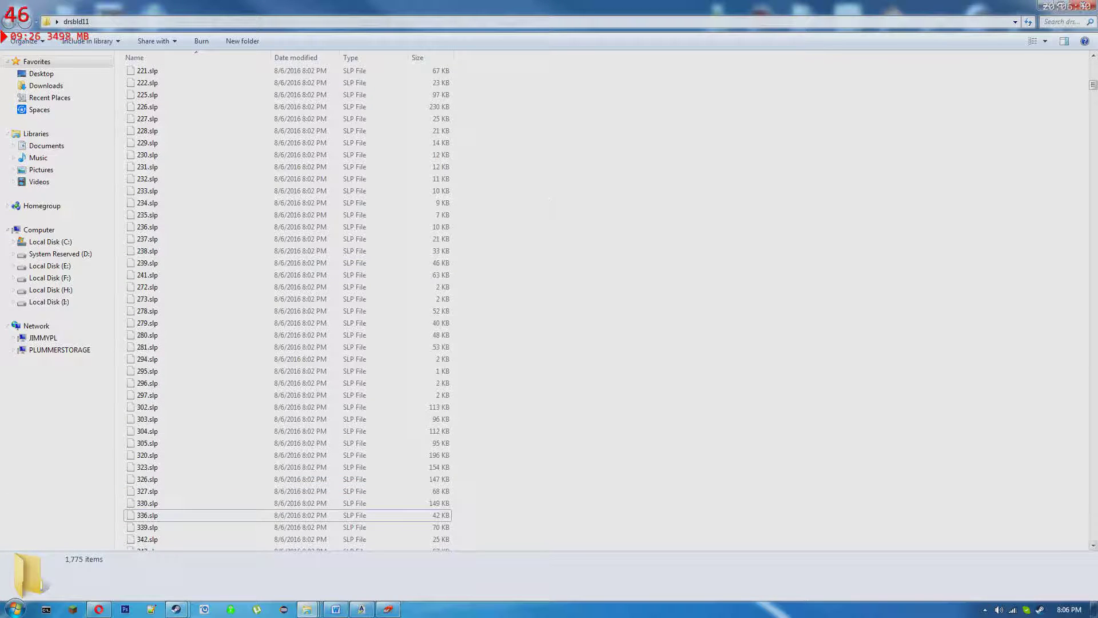
pyautogui.moveTo(1094, 86); pyautogui.dragTo(1093, 535)
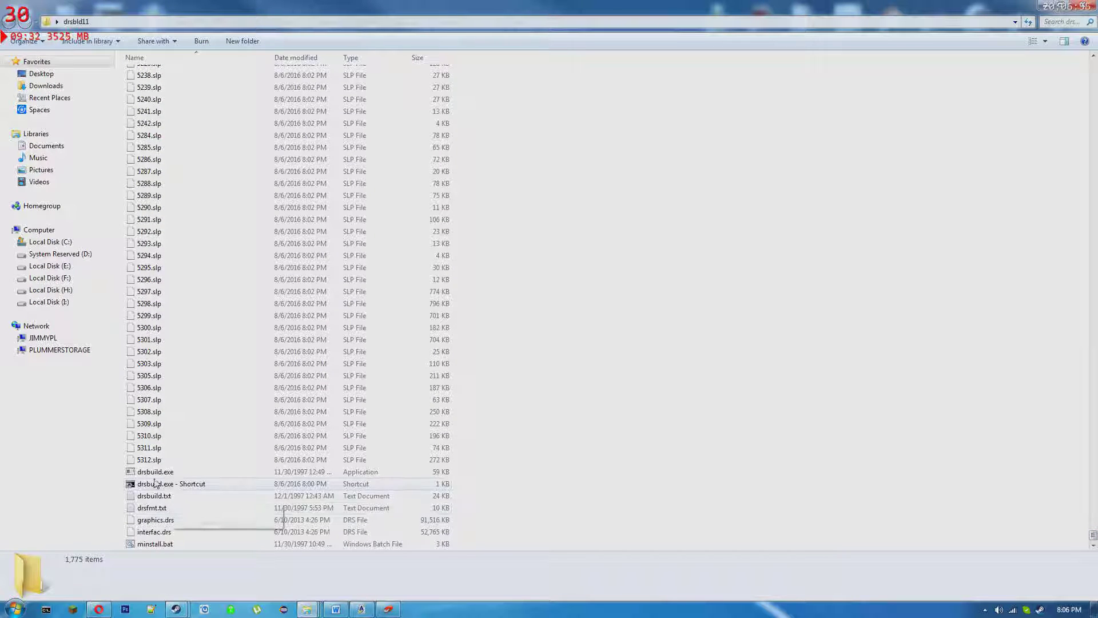
pyautogui.click(159, 462)
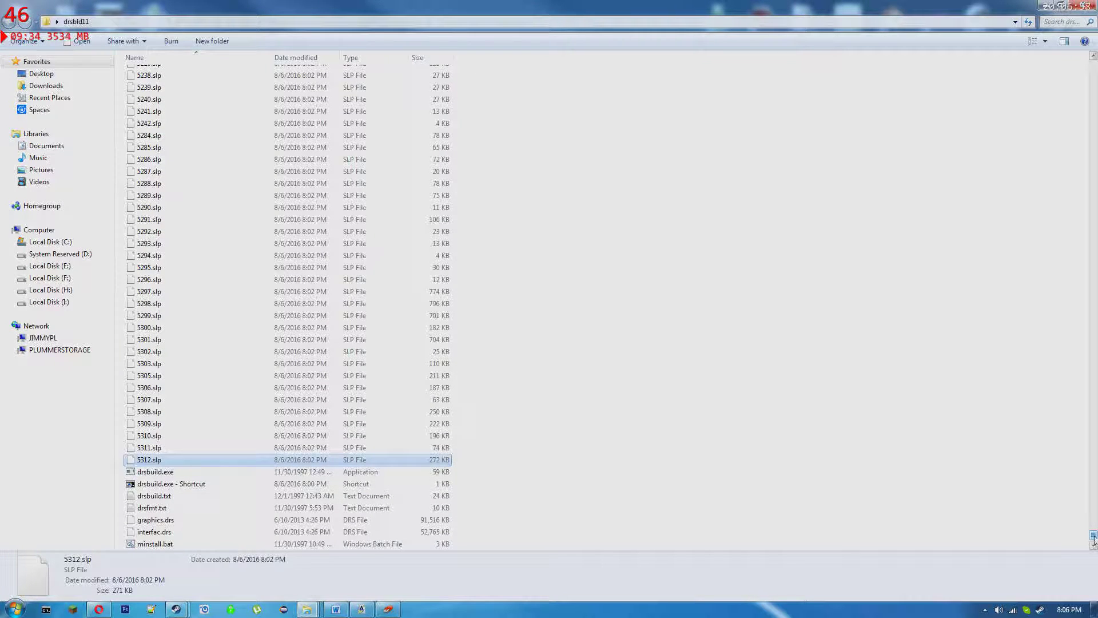
pyautogui.moveTo(1093, 540); pyautogui.dragTo(1093, 64)
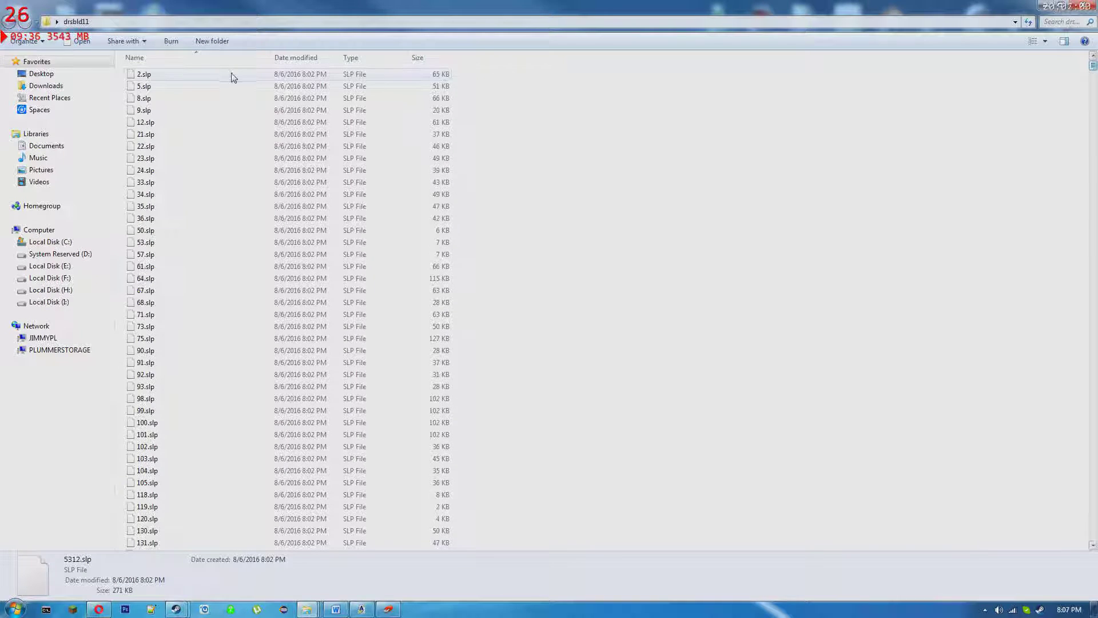
pyautogui.hotkey('ctrl', 'a')
pyautogui.rightClick(228, 208)
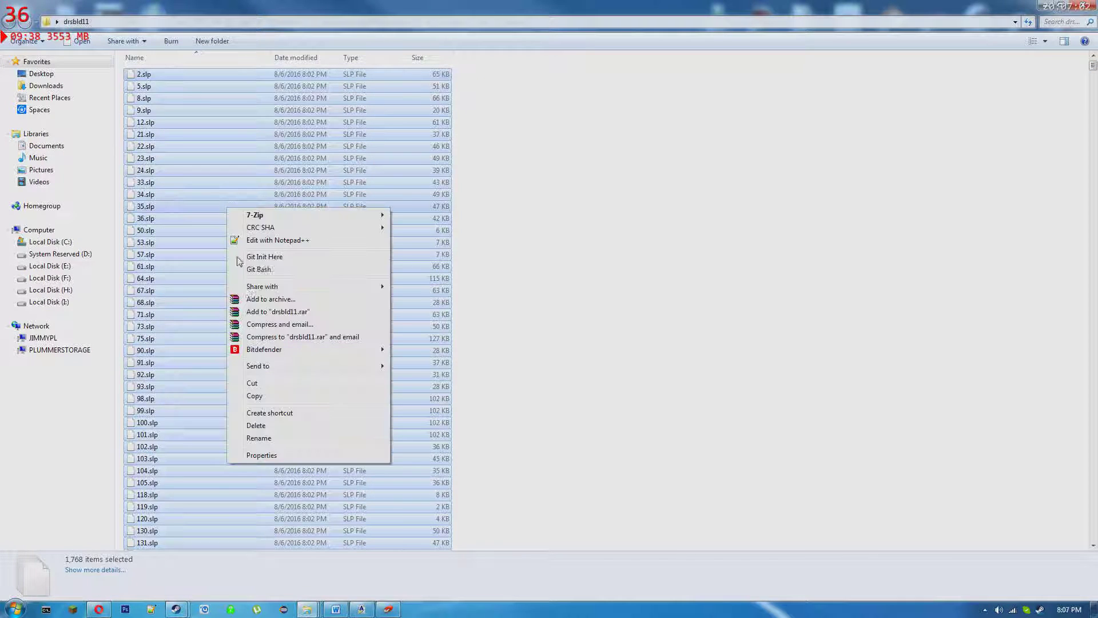
pyautogui.click(259, 391)
# Paste them into the game's graphics folder, replacing all 1767 conflicting files
pyautogui.click(307, 609)
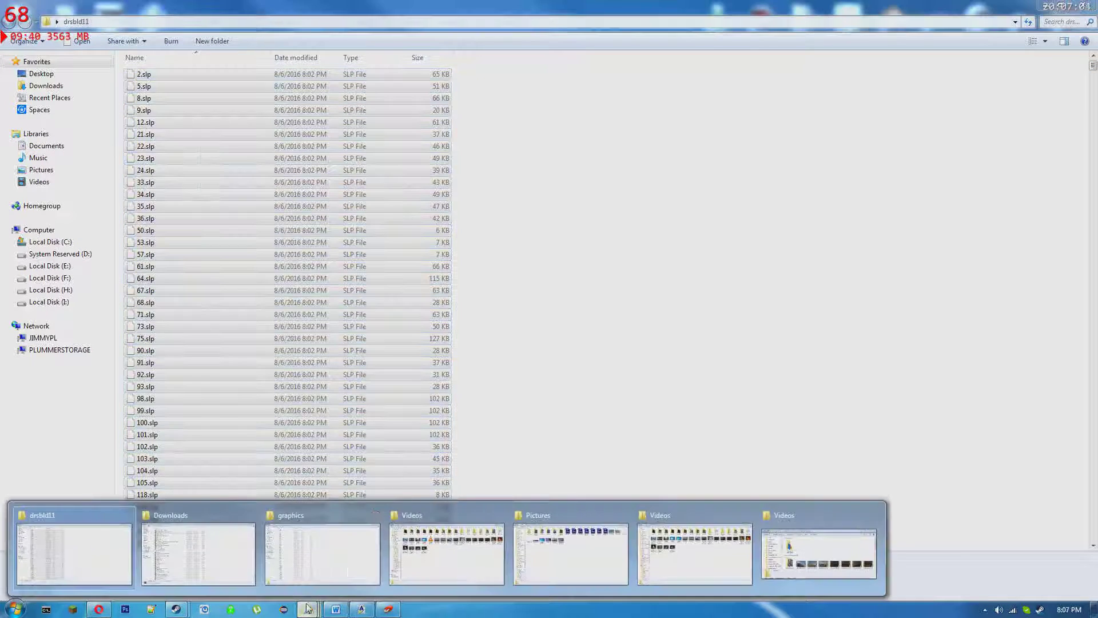
pyautogui.click(321, 546)
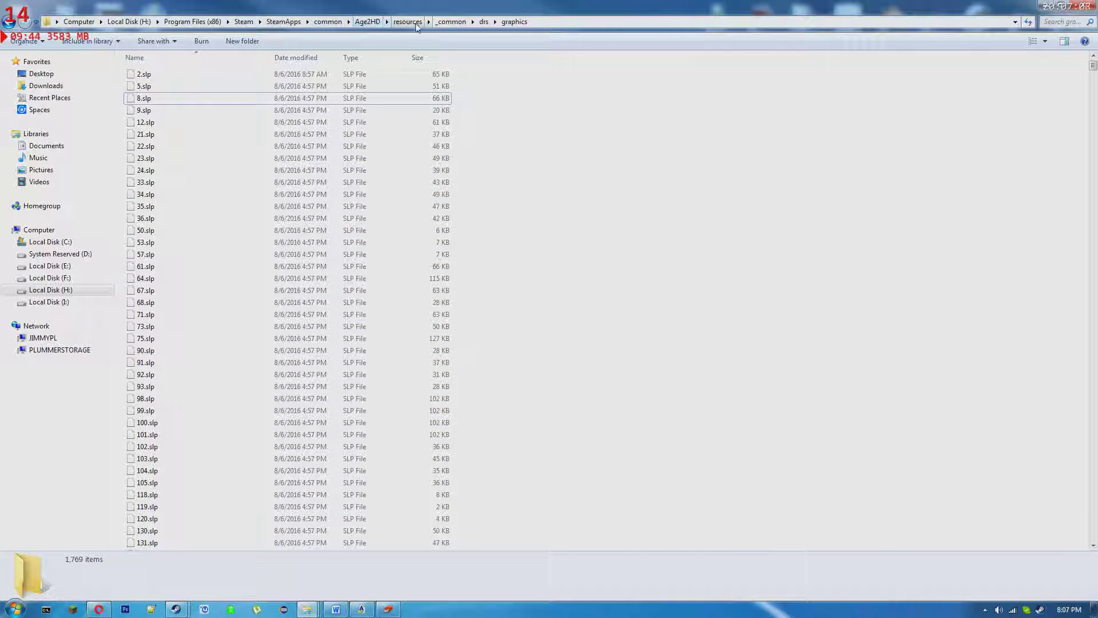
pyautogui.rightClick(499, 179)
pyautogui.click(529, 260)
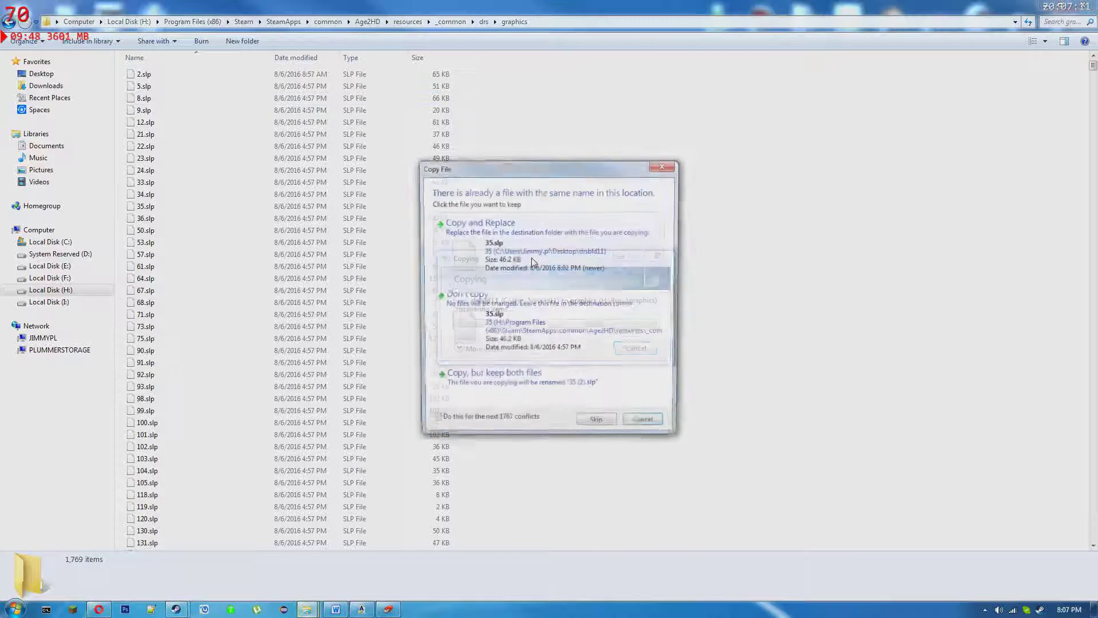
pyautogui.click(486, 426)
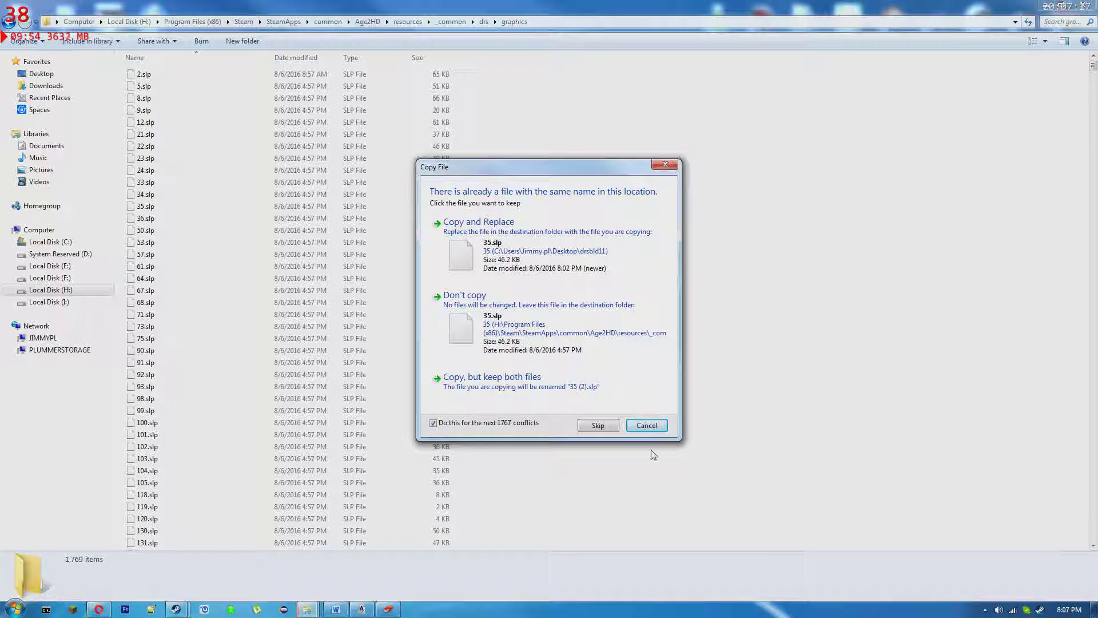
pyautogui.click(647, 425)
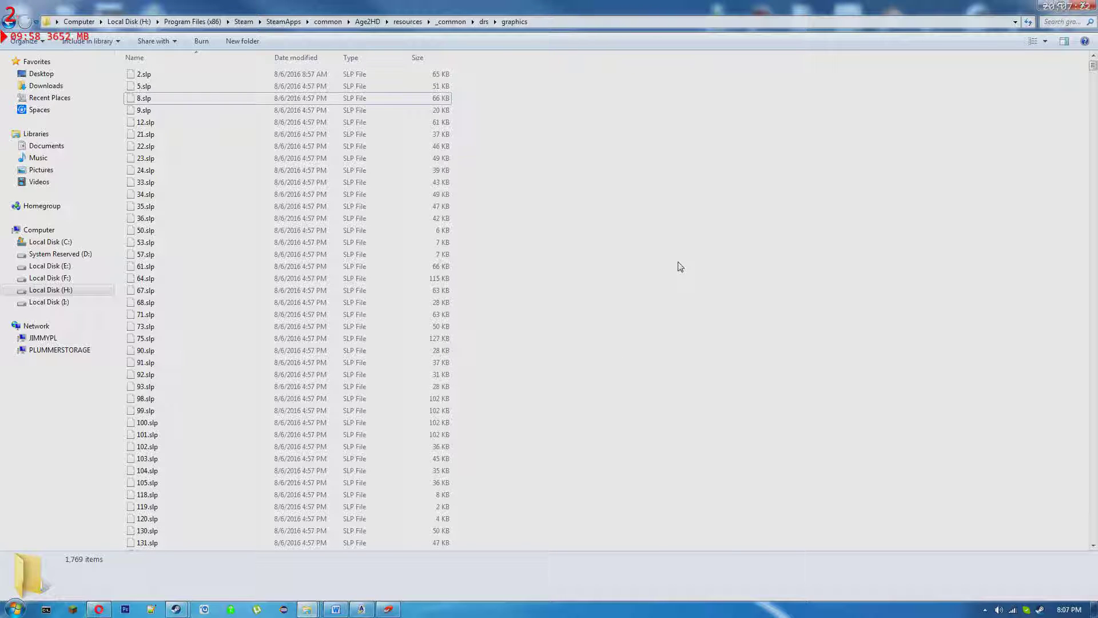
# Delete the 1,768 .slp files, 2.slp through 5312.slp, from drsbld11 to the Recycle Bin
pyautogui.click(1048, 12)
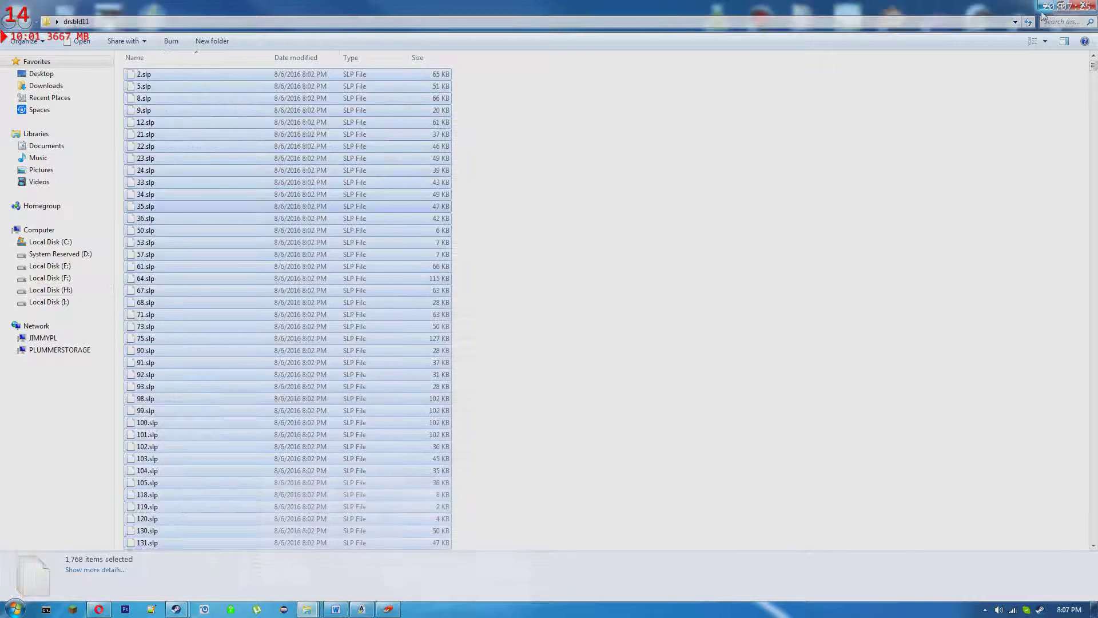
pyautogui.click(612, 248)
pyautogui.scroll(-13, 597, 256)
pyautogui.scroll(-3, 598, 257)
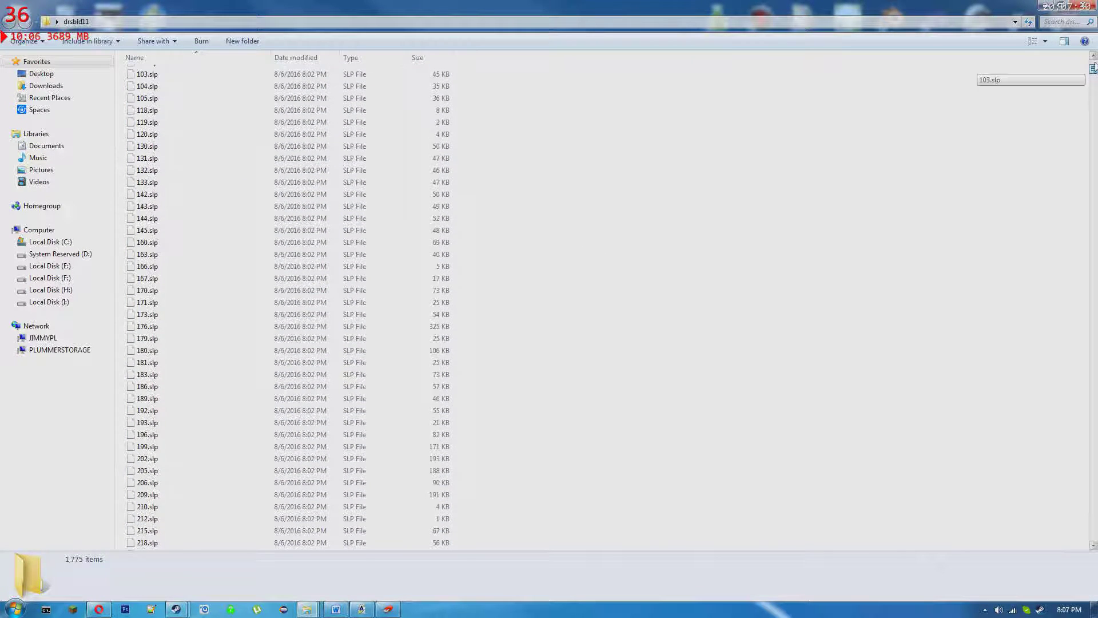
pyautogui.scroll(16, 1093, 75)
pyautogui.click(335, 76)
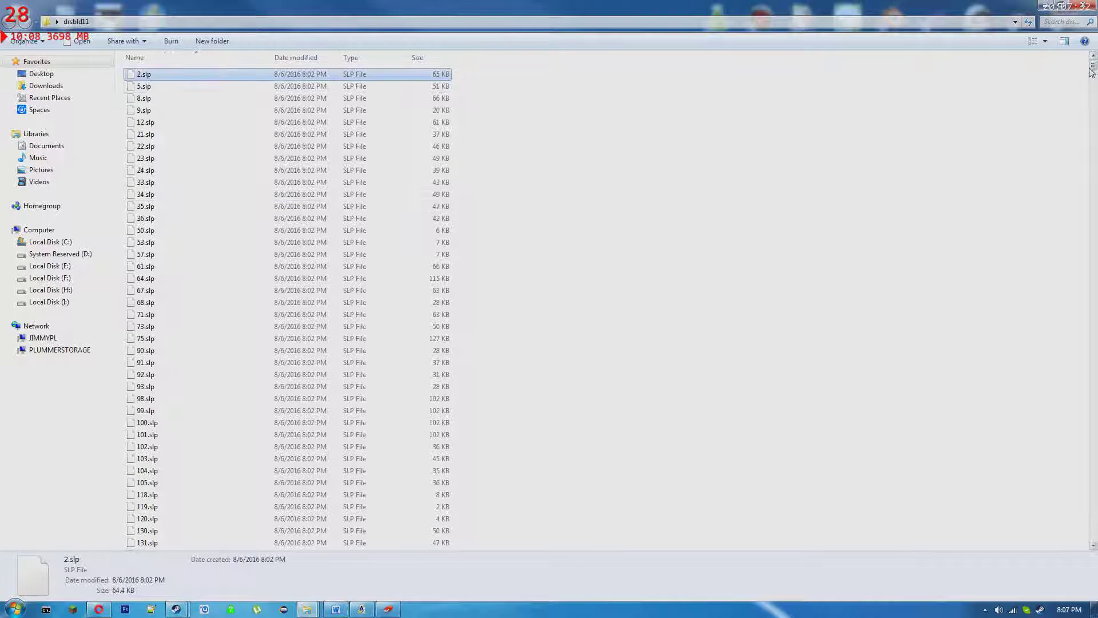
pyautogui.write('5311.slp')
pyautogui.scroll(-3, 286, 309)
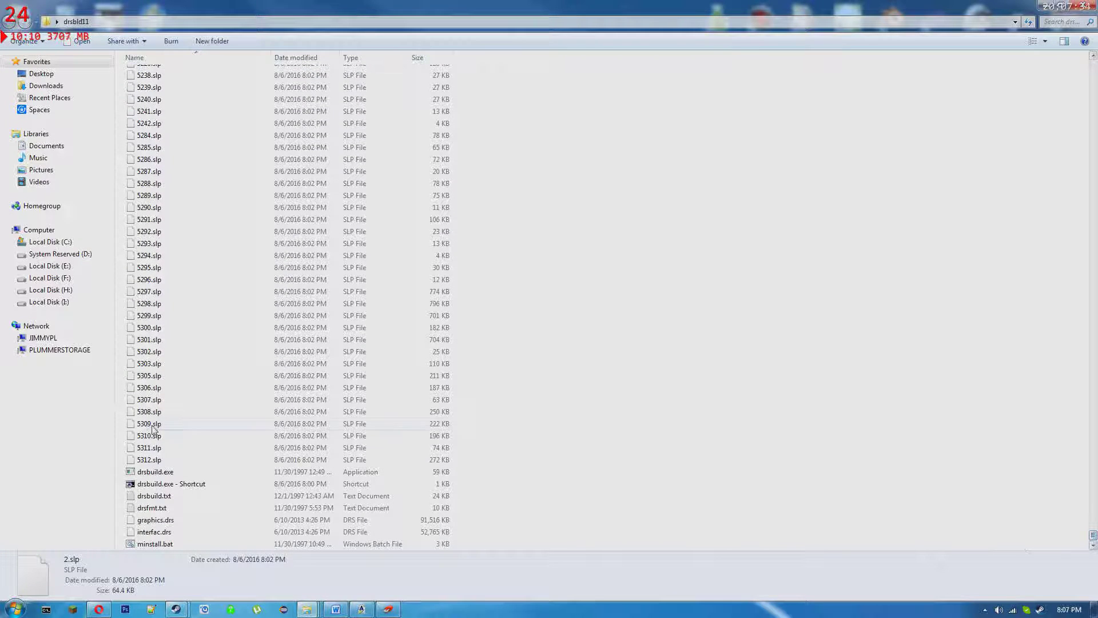
pyautogui.keyDown('shift'); pyautogui.click(171, 460); pyautogui.keyUp('shift')
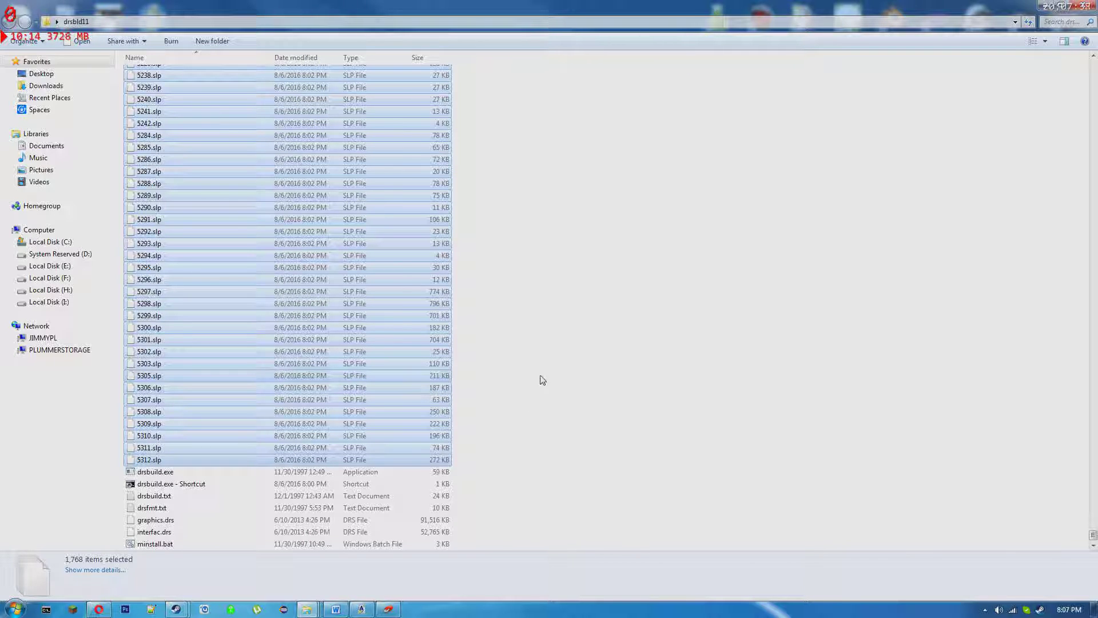
pyautogui.press('Delete')
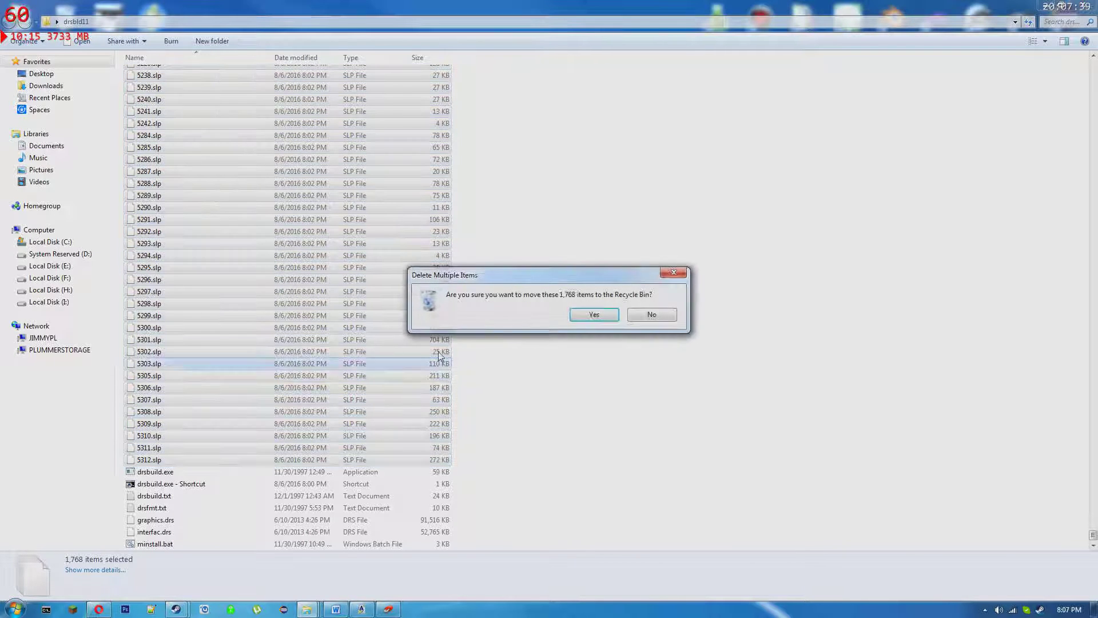
pyautogui.click(593, 316)
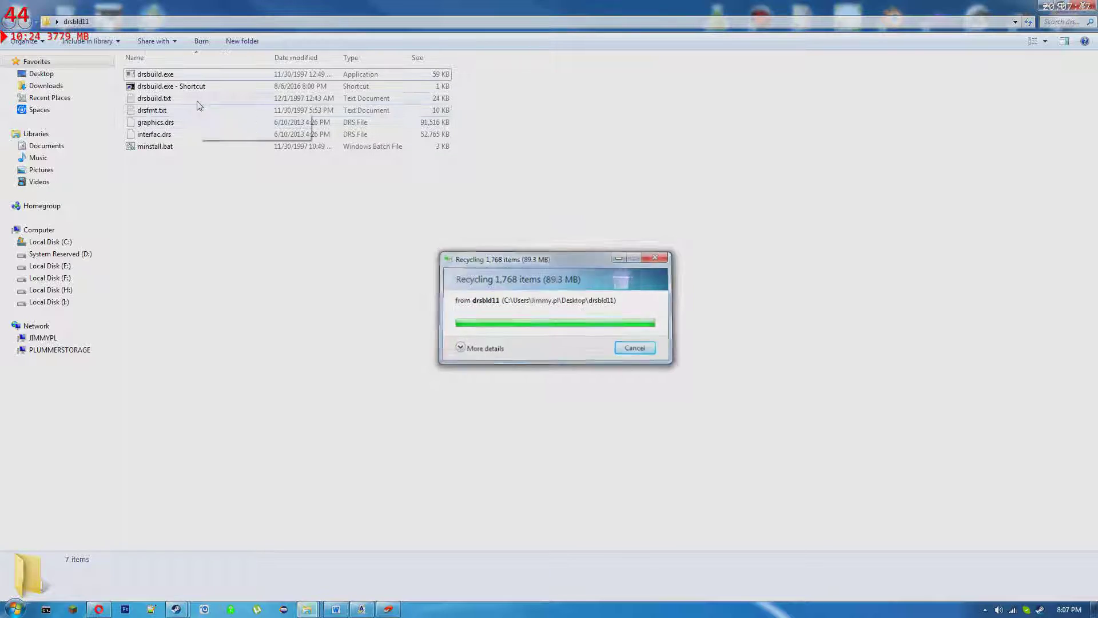
# Delete graphics.drs from the drsbld11 folder
pyautogui.click(192, 122)
pyautogui.press('Delete')
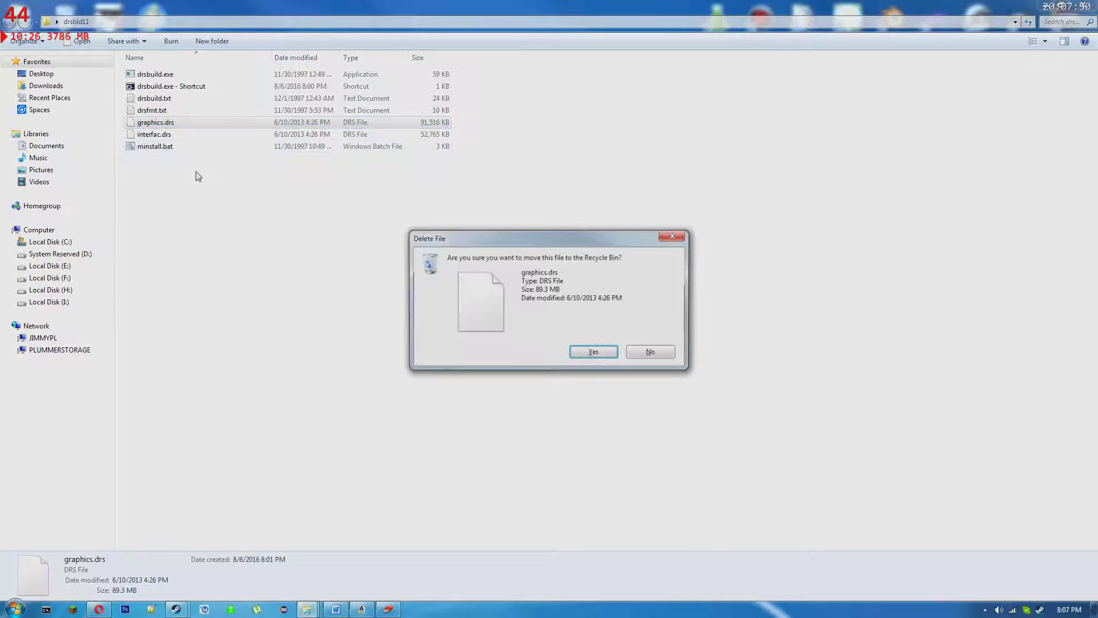
pyautogui.press('Return')
pyautogui.click(166, 121)
# Run DRSBUILD to extract interfac.drs into int5xxxx .bin, .wav and .slp files, then close the console
pyautogui.doubleClick(166, 86)
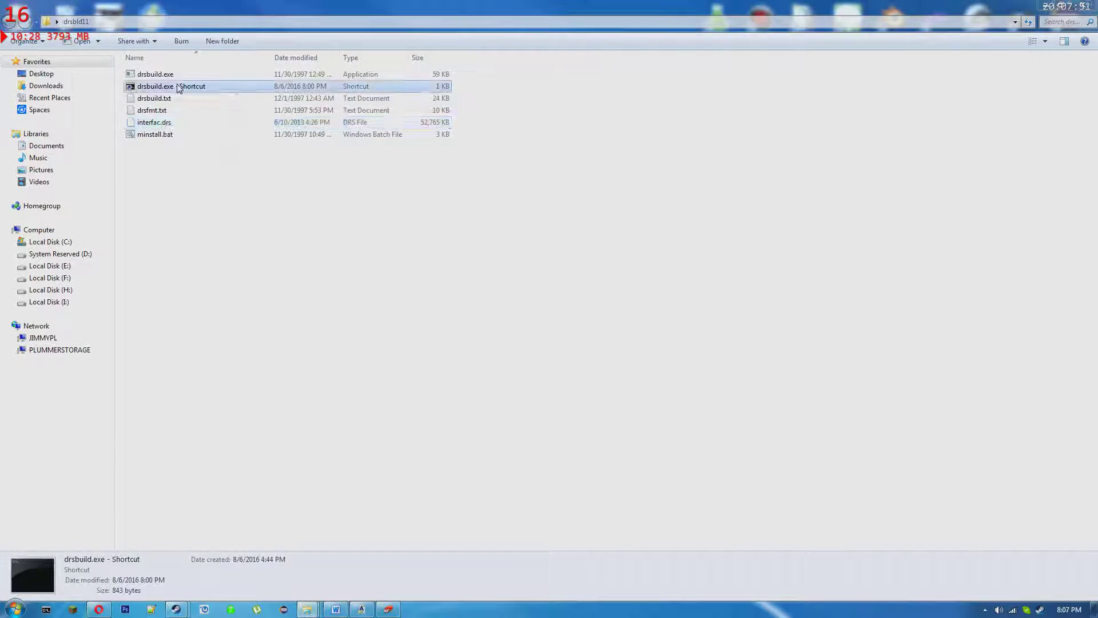
pyautogui.write('dr')
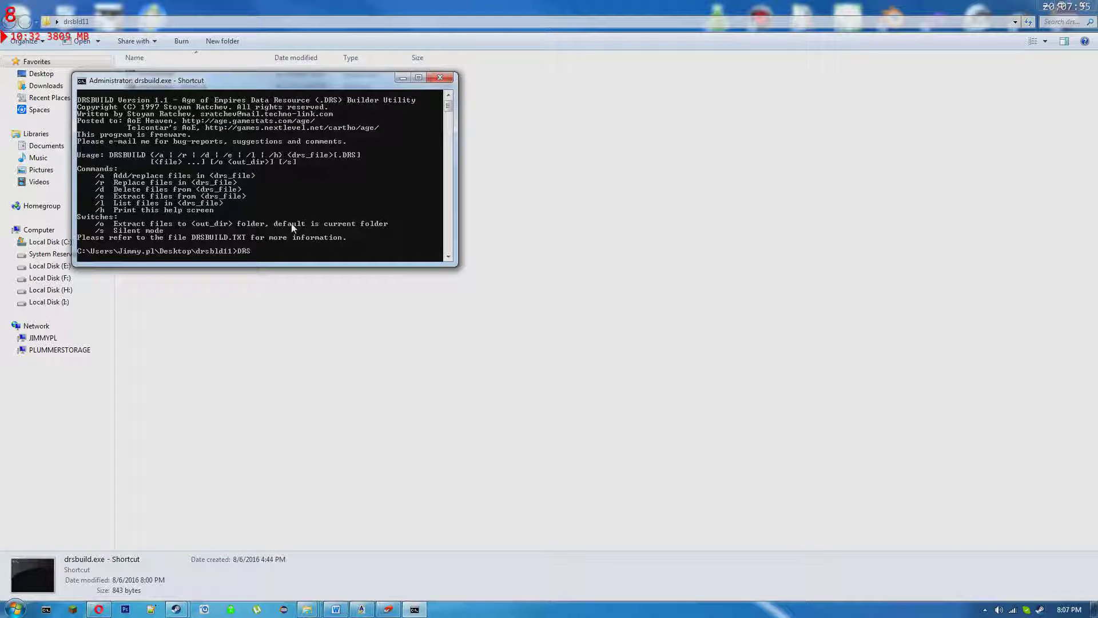
pyautogui.press('BackSpace')
pyautogui.press('BackSpace')
pyautogui.press('BackSpace')
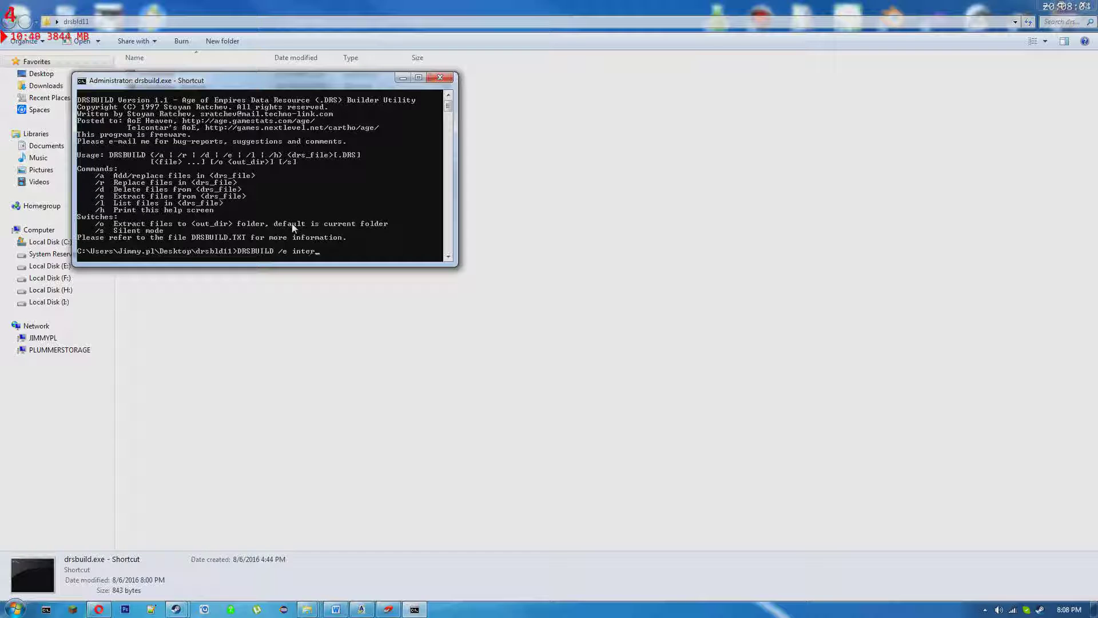
pyautogui.write('drs')
pyautogui.moveTo(323, 82); pyautogui.dragTo(300, 221)
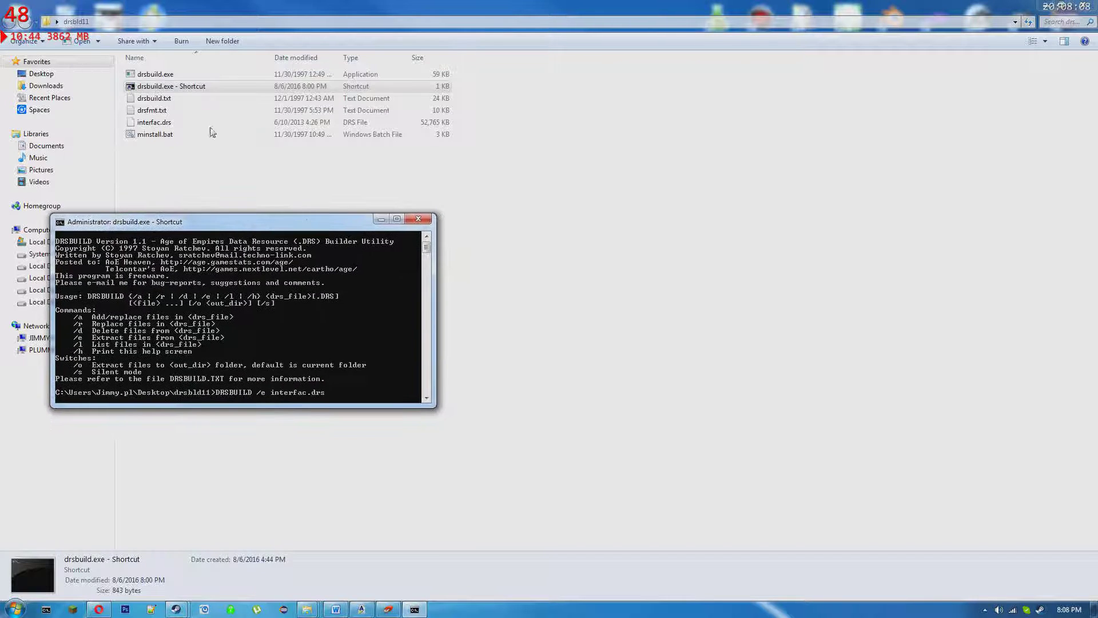
pyautogui.moveTo(211, 218); pyautogui.dragTo(381, 170)
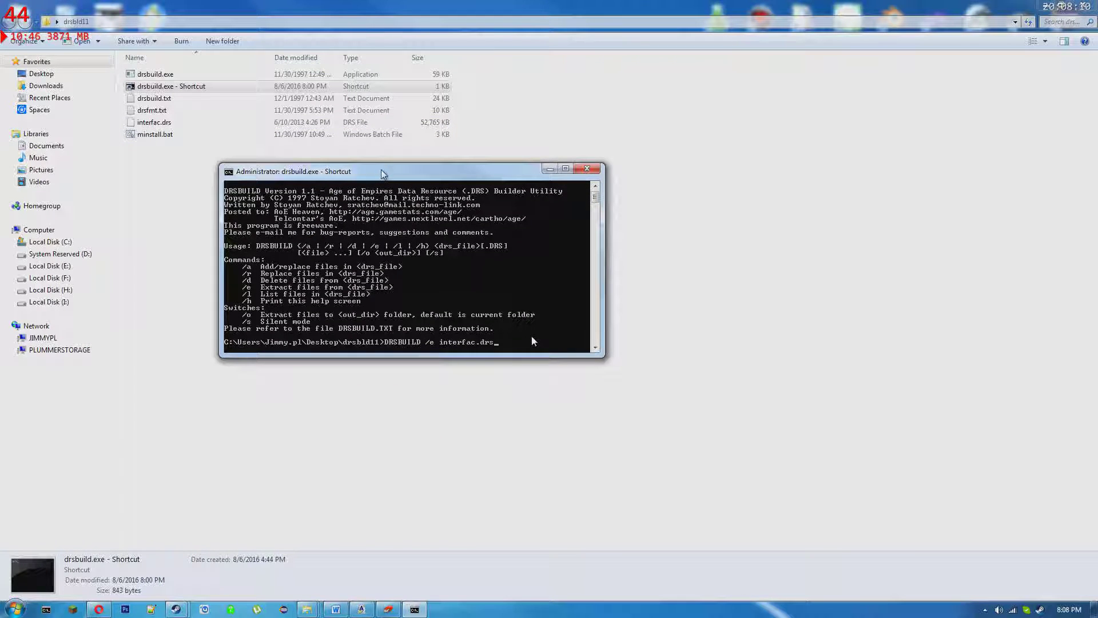
pyautogui.press('Return')
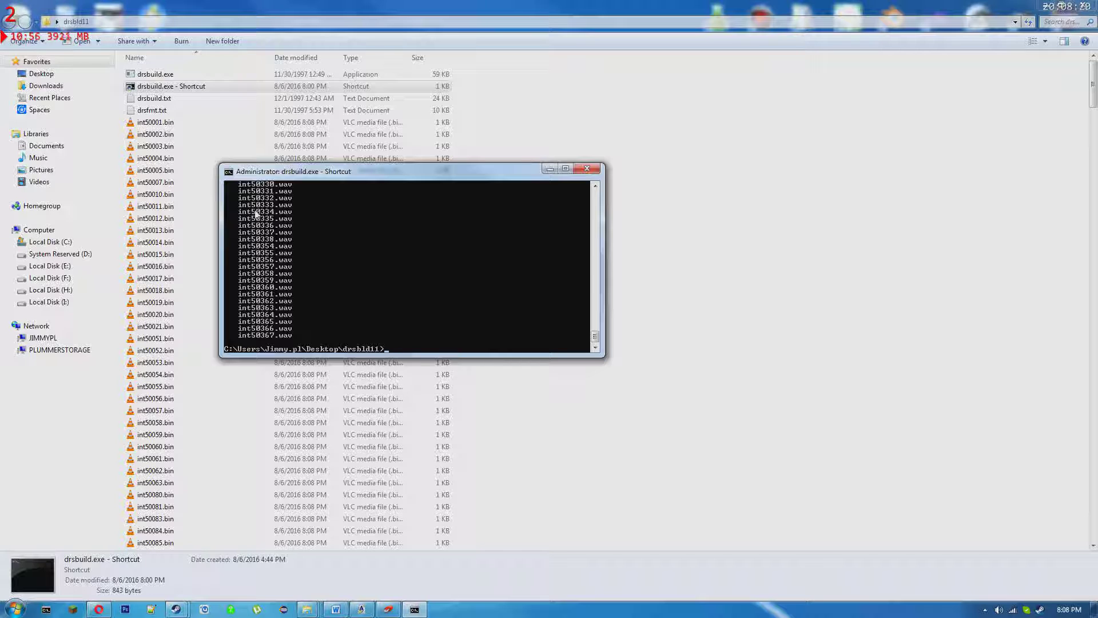
pyautogui.click(587, 168)
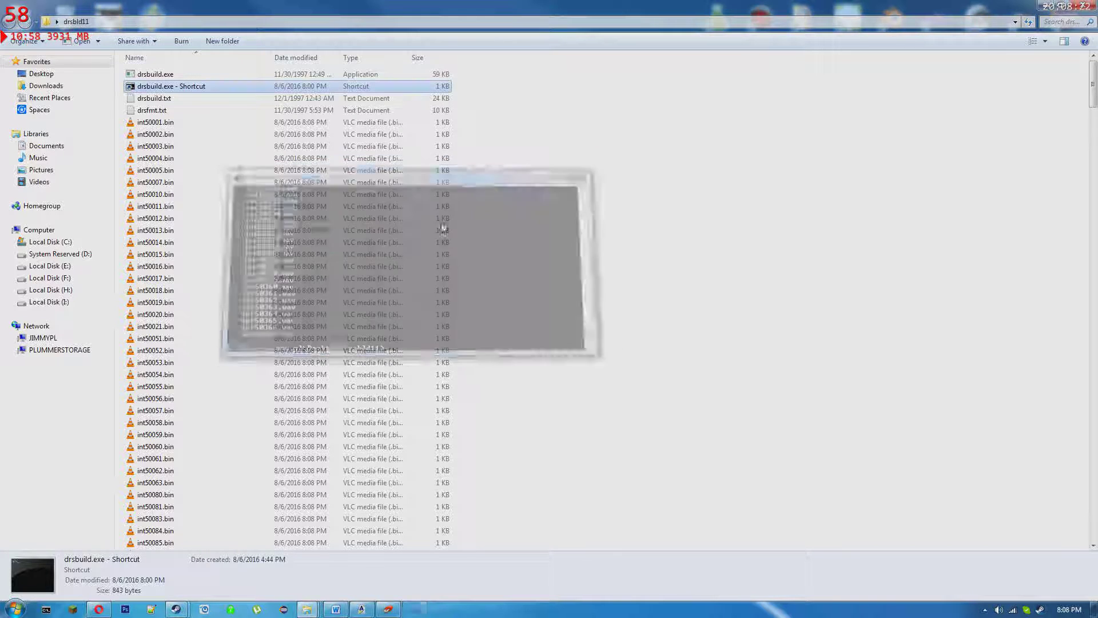
pyautogui.click(166, 122)
pyautogui.moveTo(1093, 83); pyautogui.dragTo(1083, 519)
# Load the drsbld11 folder and select int50001.bin through int53213.bin
pyautogui.click(362, 609)
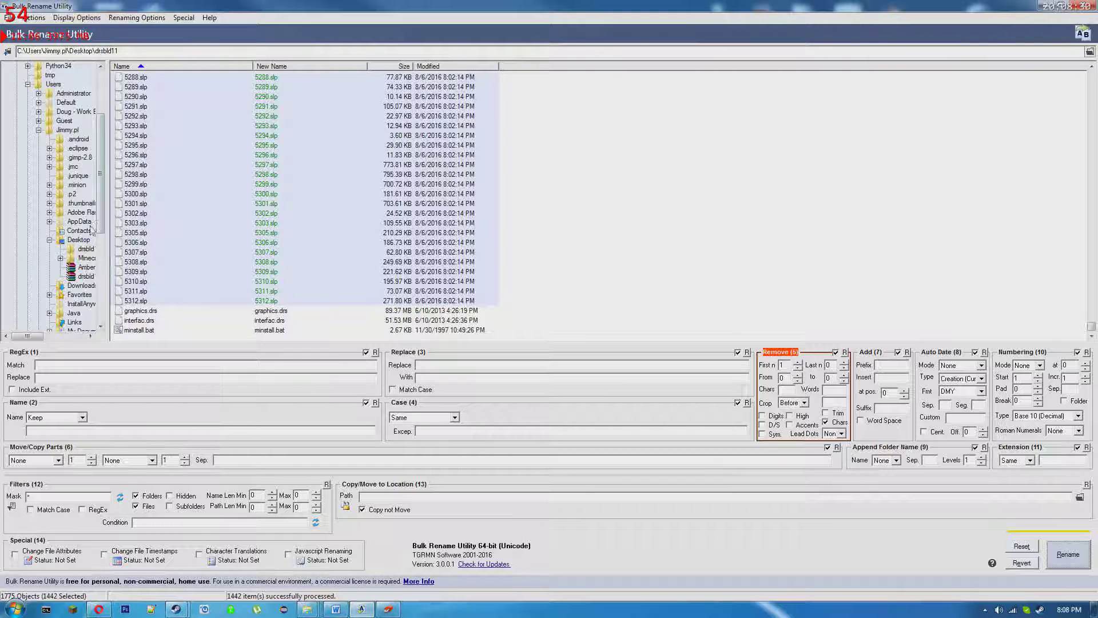
pyautogui.click(84, 250)
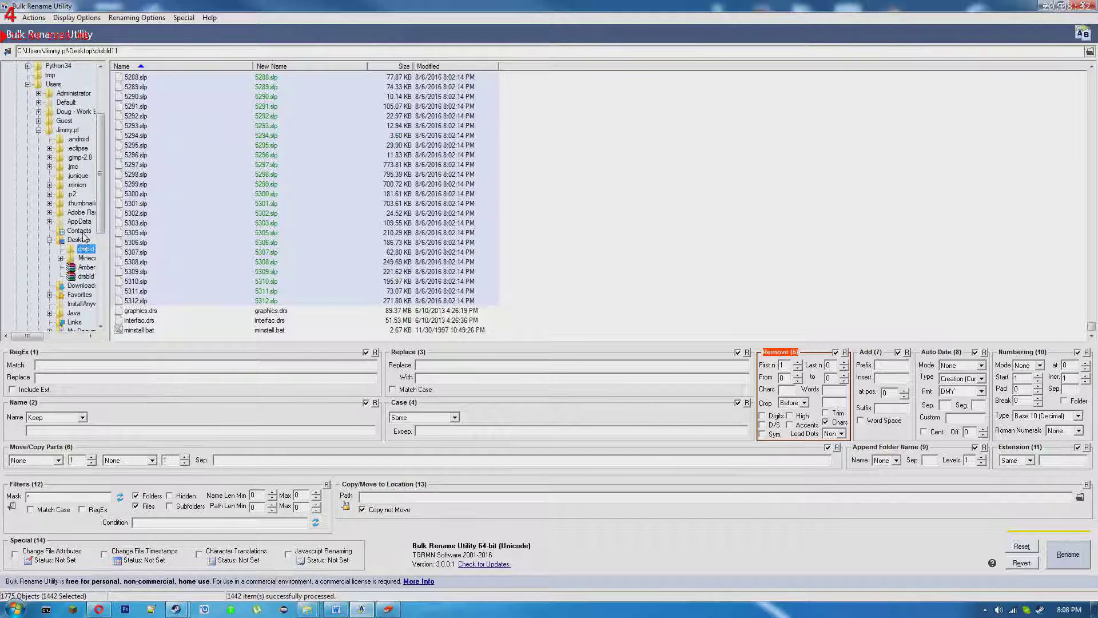
pyautogui.click(190, 117)
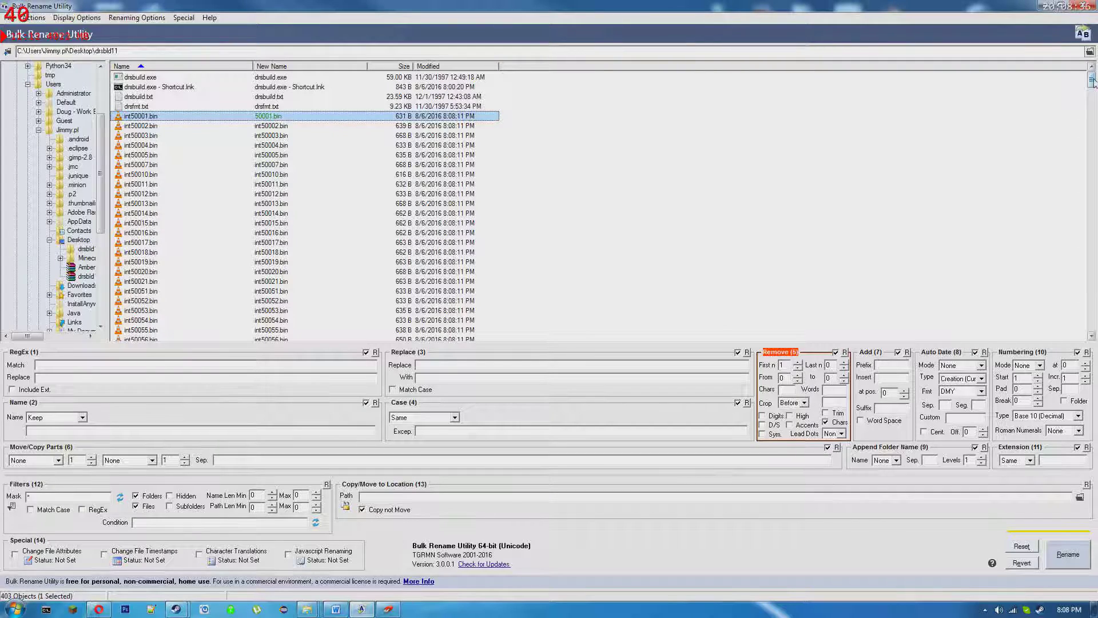
pyautogui.moveTo(1093, 82); pyautogui.dragTo(1092, 323)
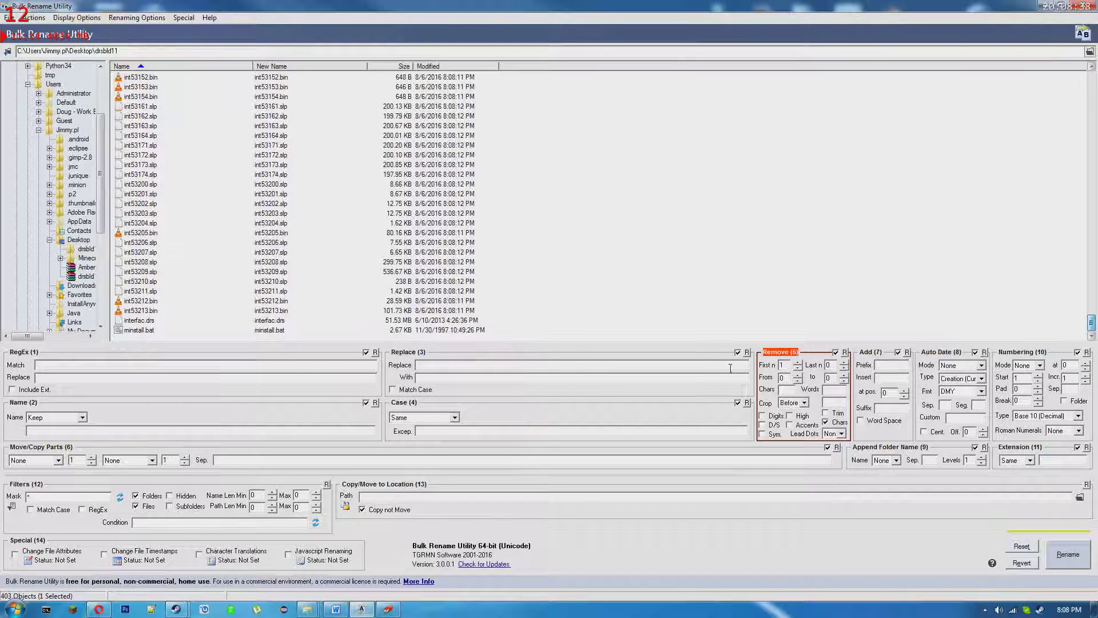
pyautogui.keyDown('shift'); pyautogui.click(154, 312); pyautogui.keyUp('shift')
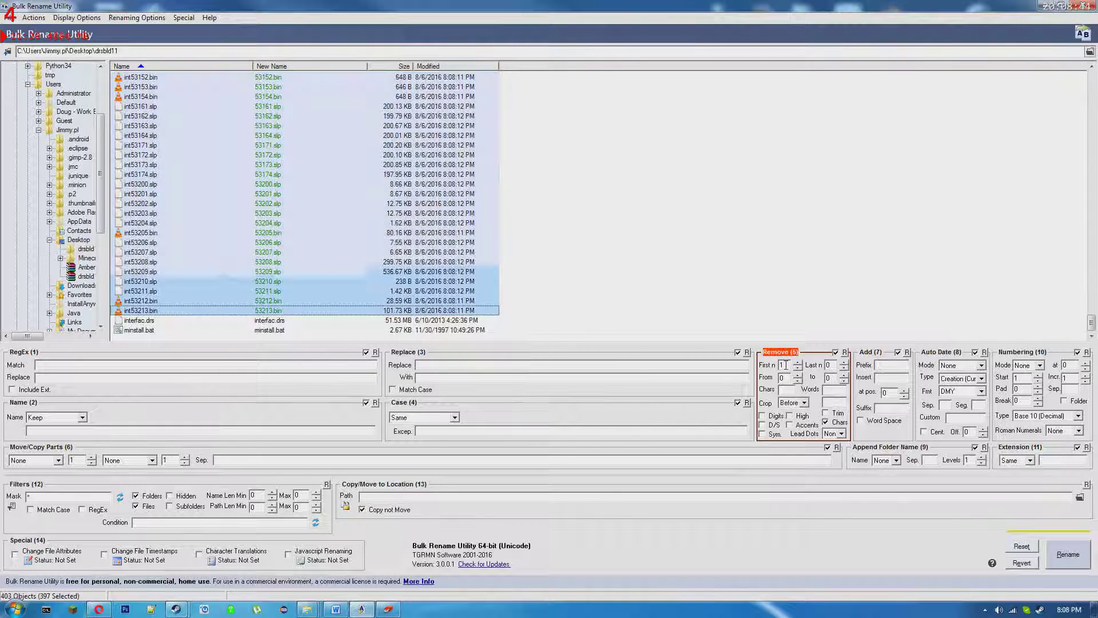
# Set Remove First n to strip the 'int' prefix and rename the 397 files
pyautogui.click(788, 366)
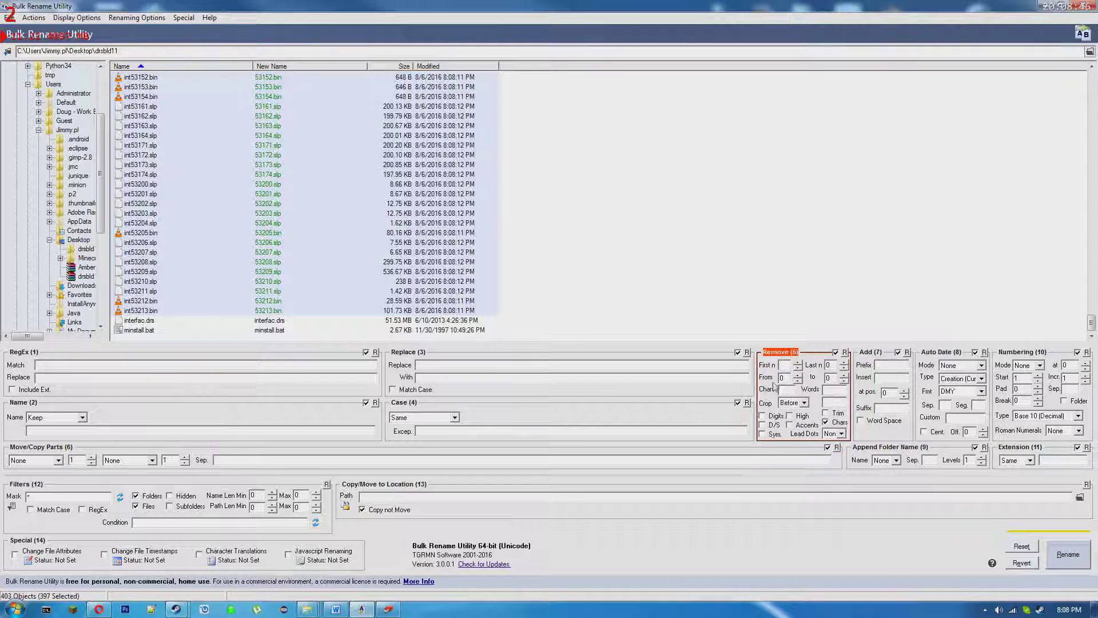
pyautogui.click(797, 364)
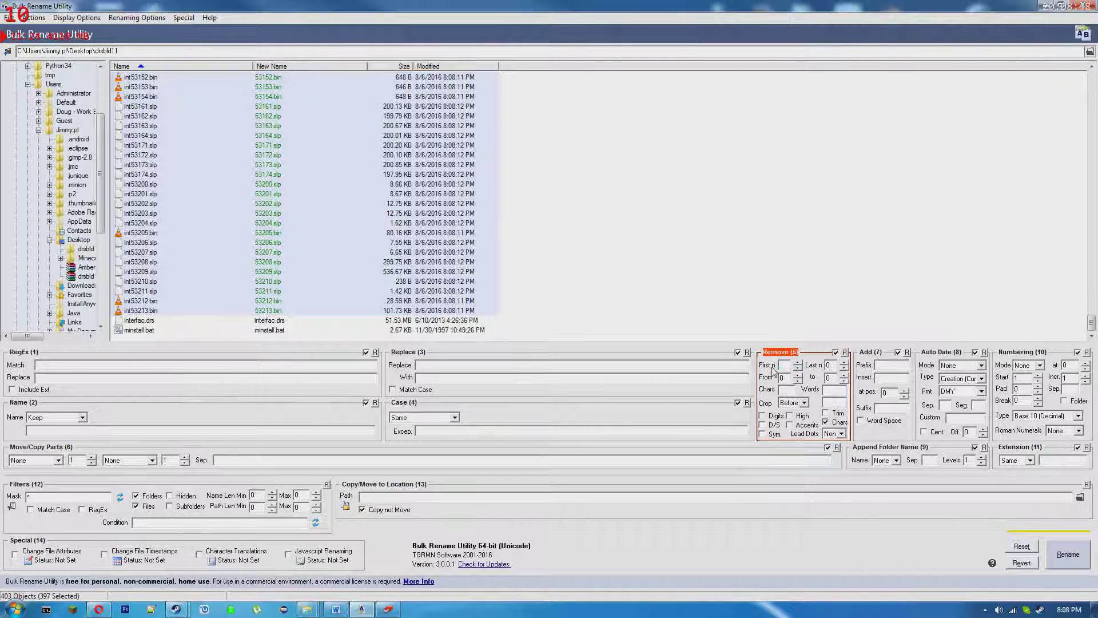
pyautogui.click(798, 364)
pyautogui.click(798, 368)
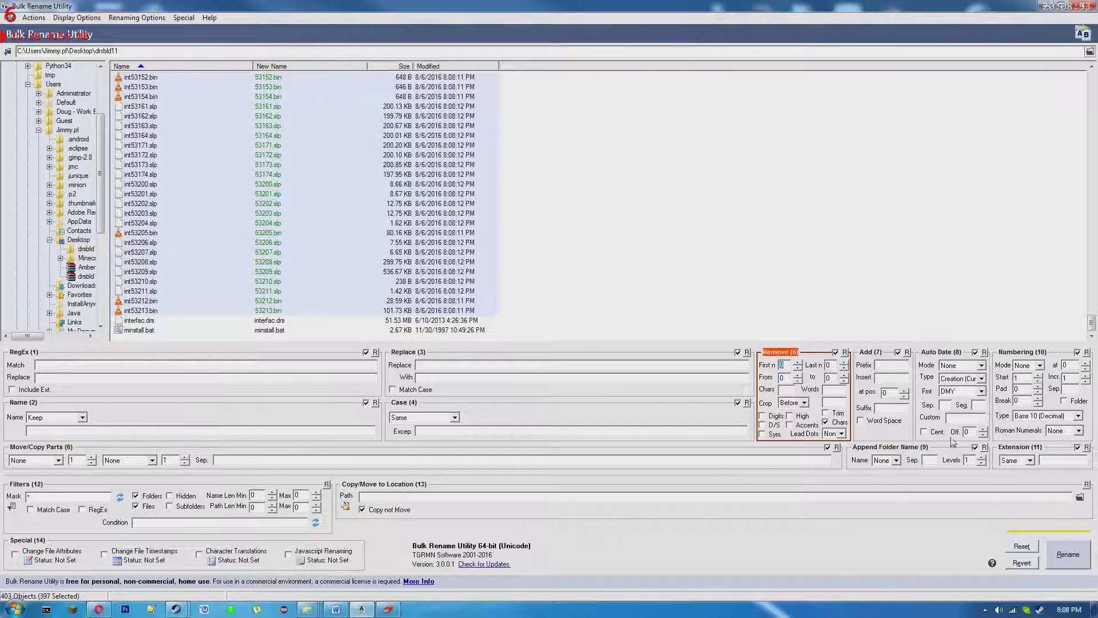
pyautogui.click(1068, 553)
pyautogui.click(606, 356)
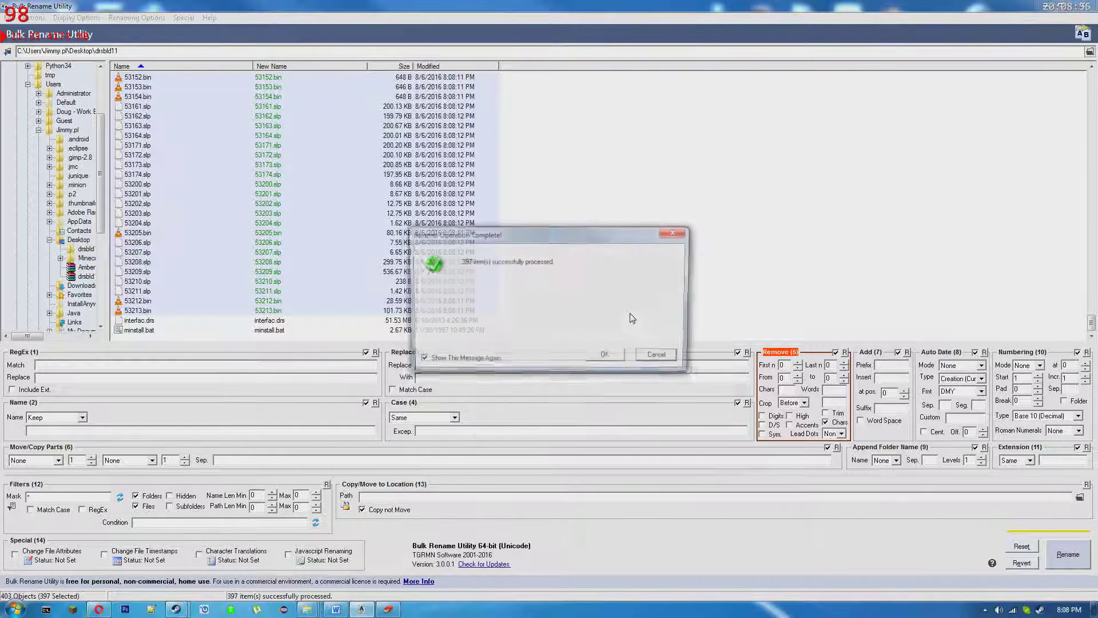
pyautogui.click(607, 358)
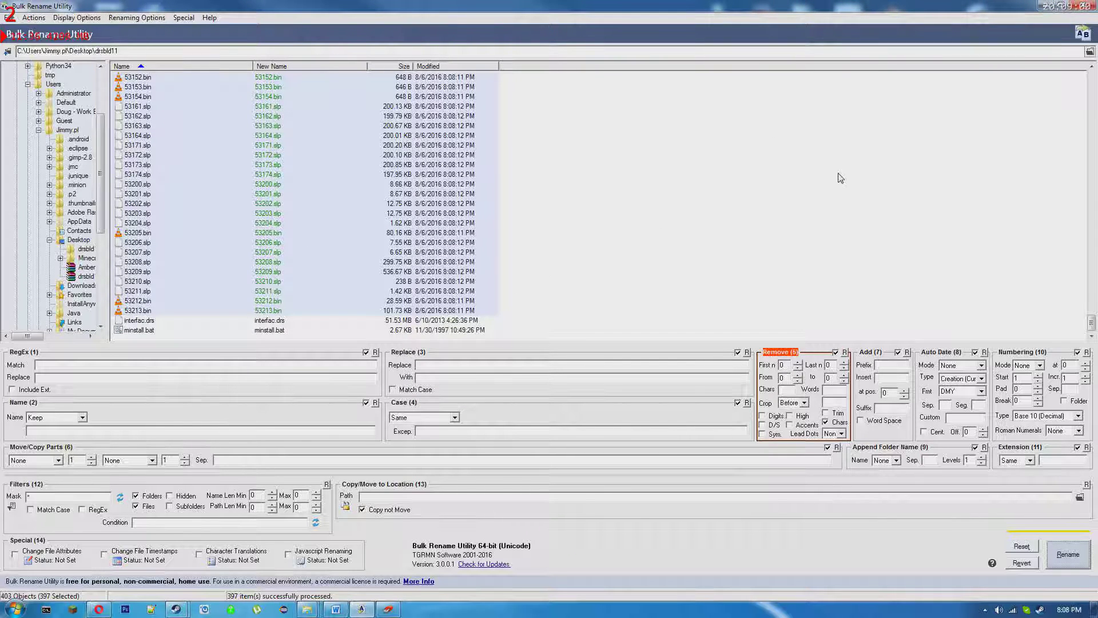
# Inspect the renamed drsbld11 .bin files, cancelling an accidental rename of 53141.bin
pyautogui.click(1047, 5)
pyautogui.rightClick(169, 134)
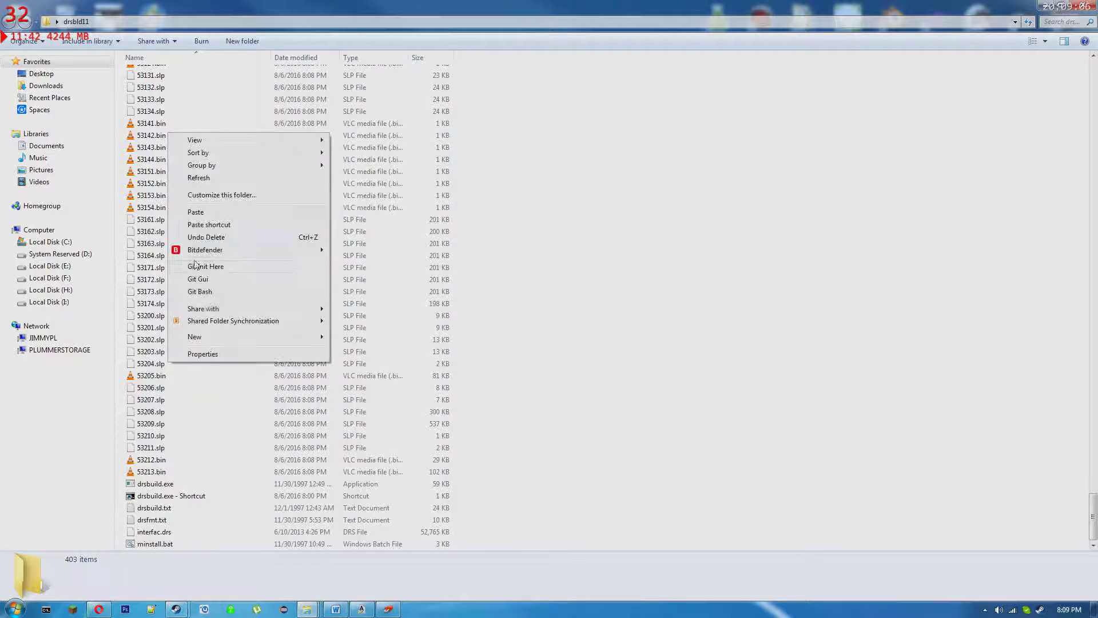
pyautogui.rightClick(155, 122)
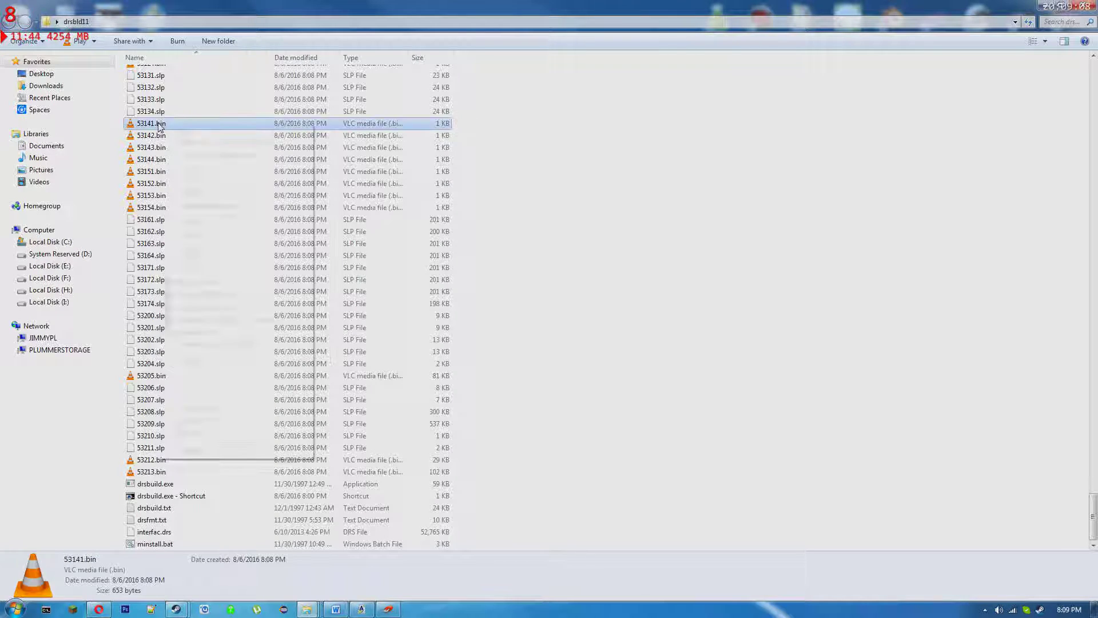
pyautogui.click(194, 425)
pyautogui.click(372, 252)
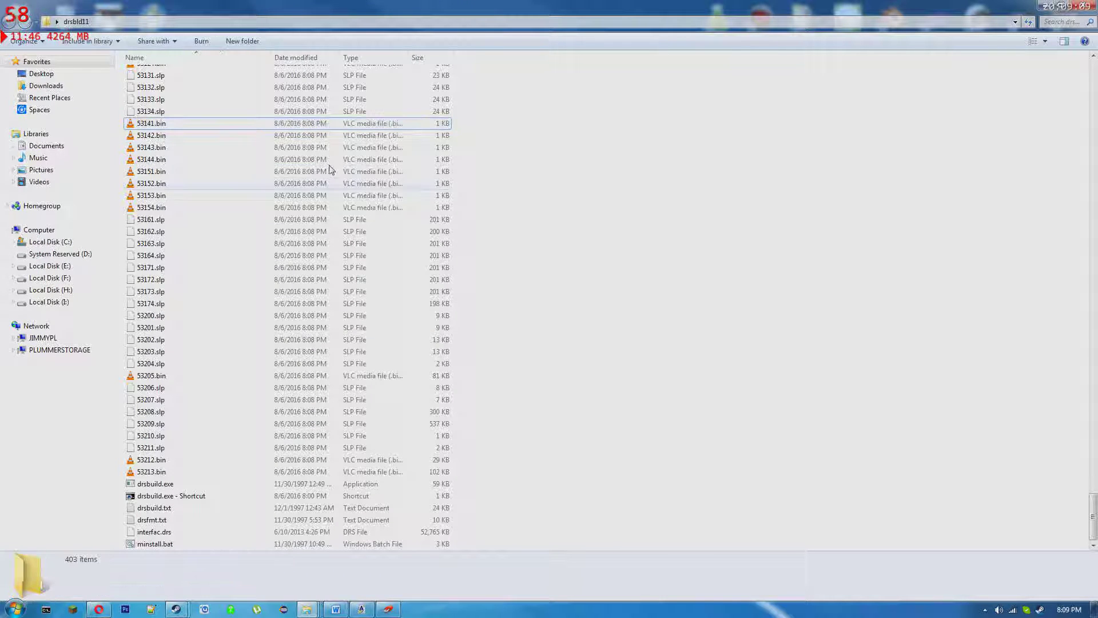
pyautogui.click(146, 472)
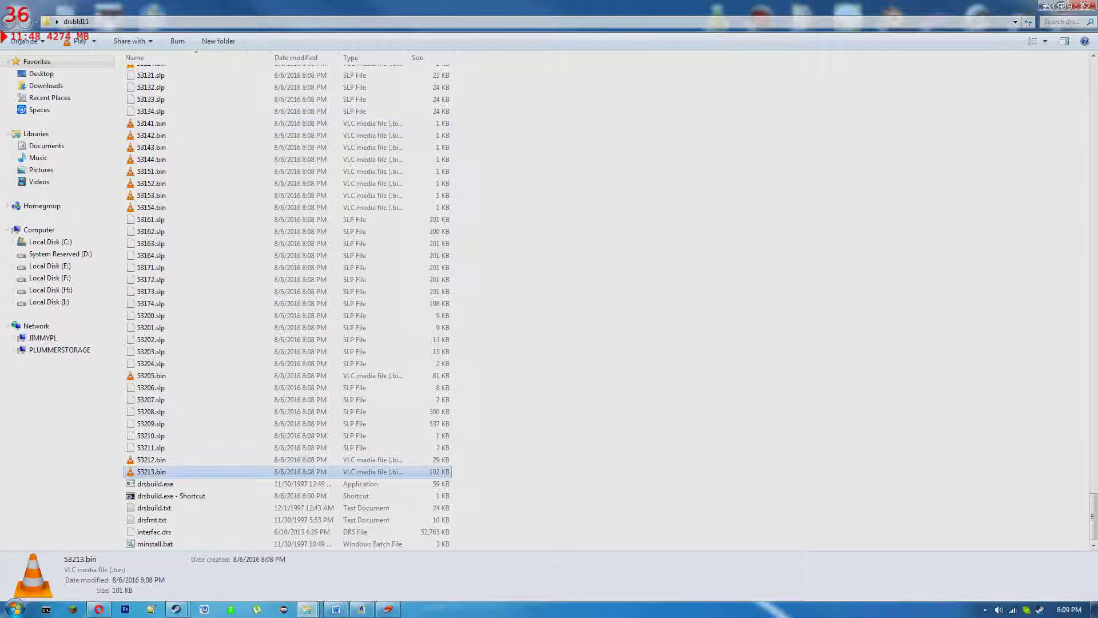
pyautogui.scroll(20, 506, 89)
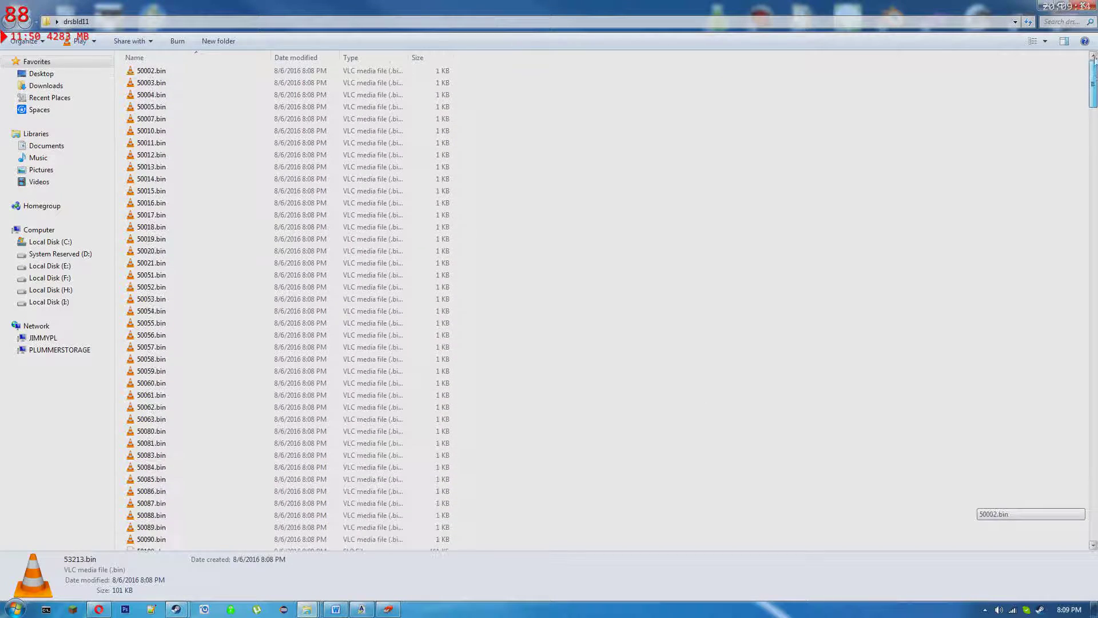
# Select and copy all 397 .bin files in drsbld11
pyautogui.hotkey('ctrl', 'a')
pyautogui.rightClick(451, 79)
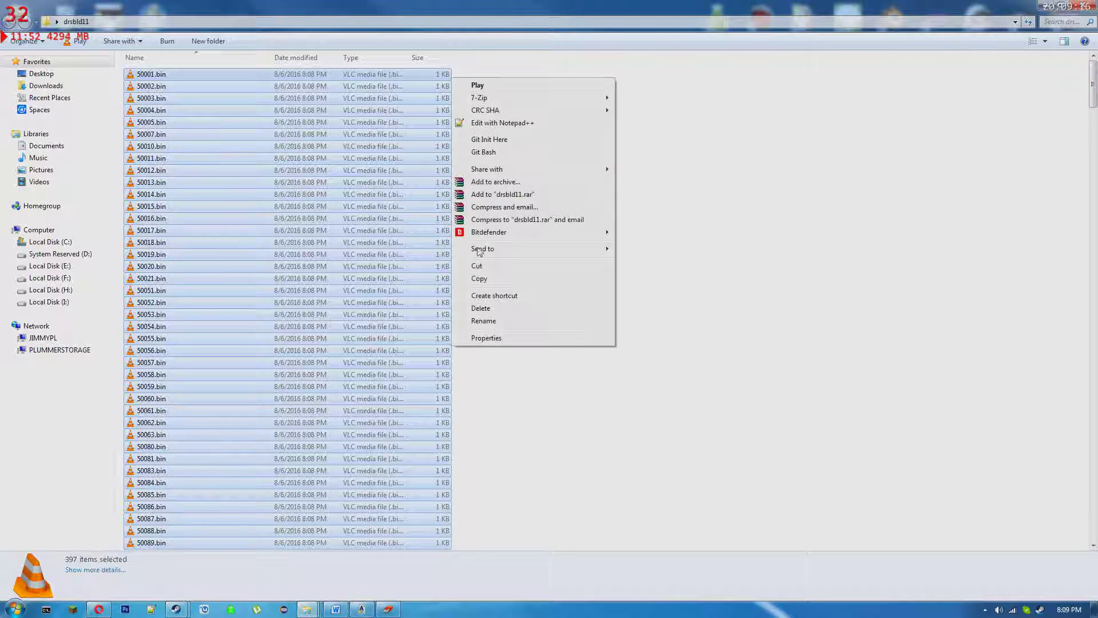
pyautogui.click(480, 278)
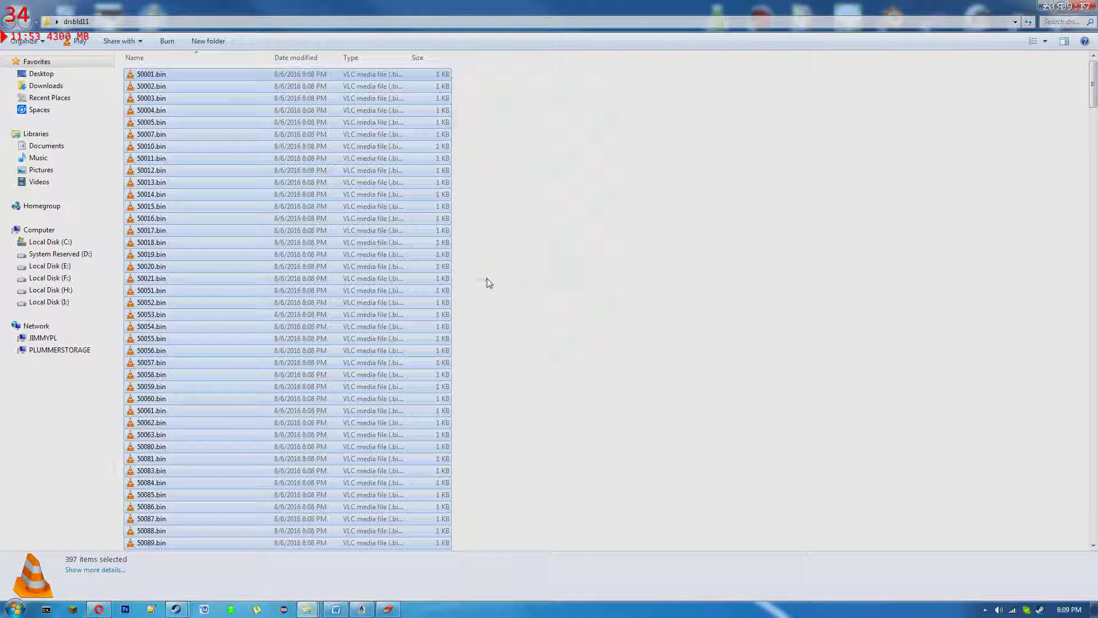
# In the game's Explorer window, open drs\interface, then go up to _common
pyautogui.click(307, 609)
pyautogui.click(319, 549)
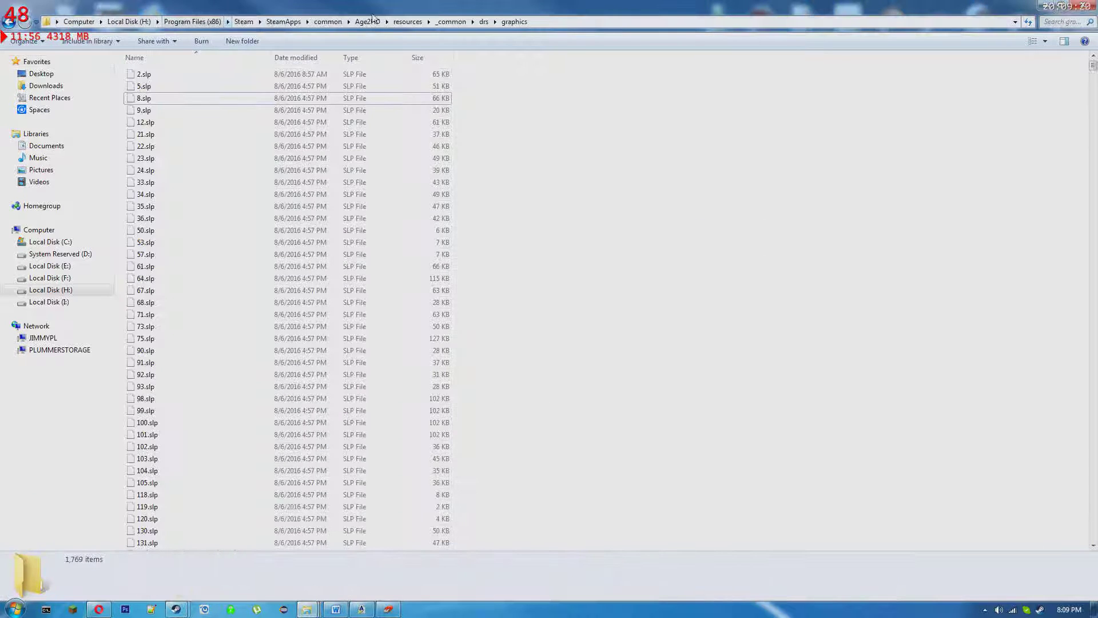
pyautogui.click(484, 23)
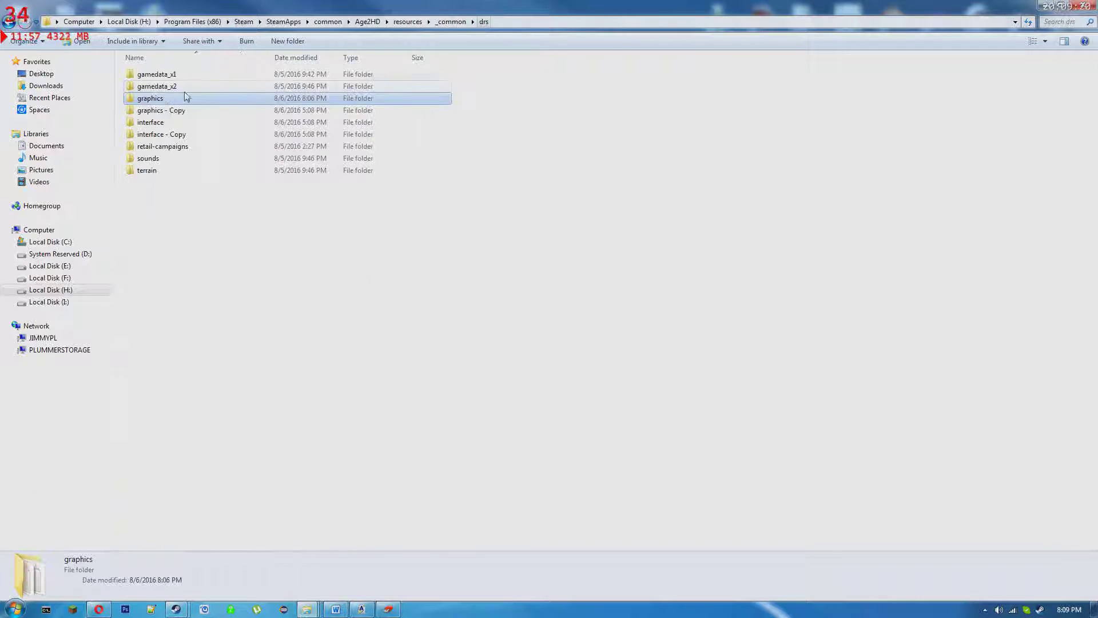
pyautogui.doubleClick(171, 122)
pyautogui.rightClick(691, 226)
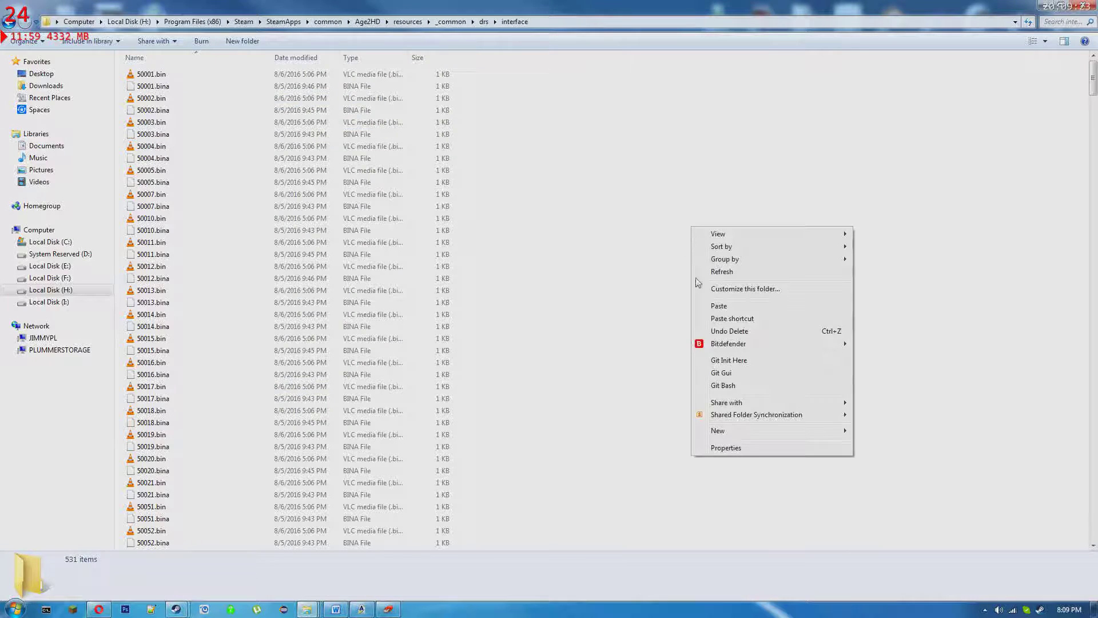
pyautogui.click(498, 190)
pyautogui.click(451, 21)
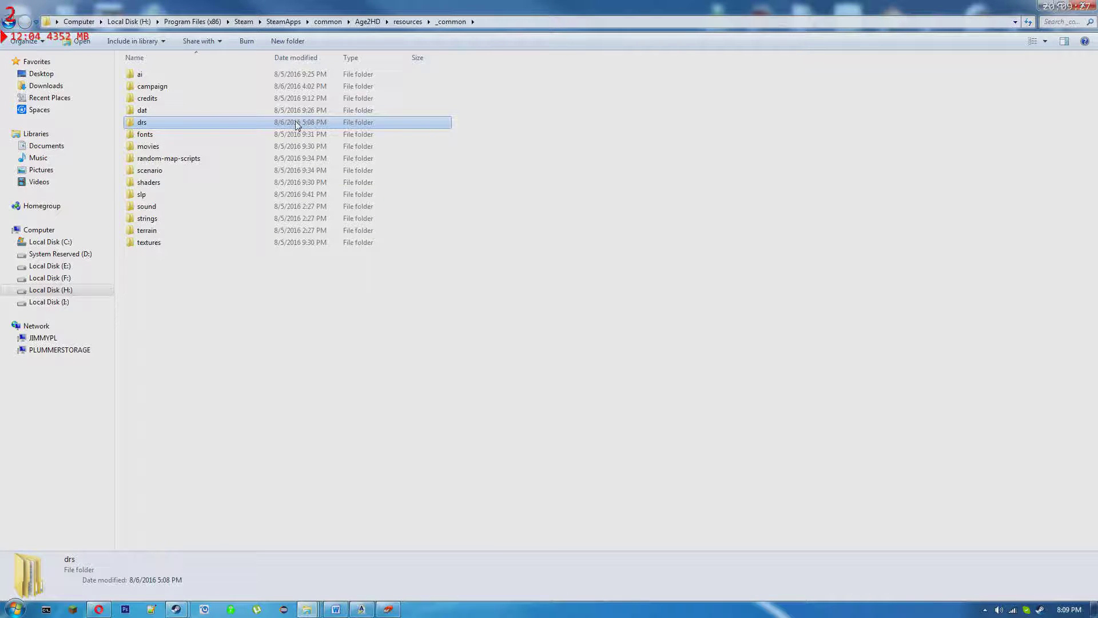
# Browse drs into terrain and its textures folder, then return up to drs
pyautogui.doubleClick(272, 123)
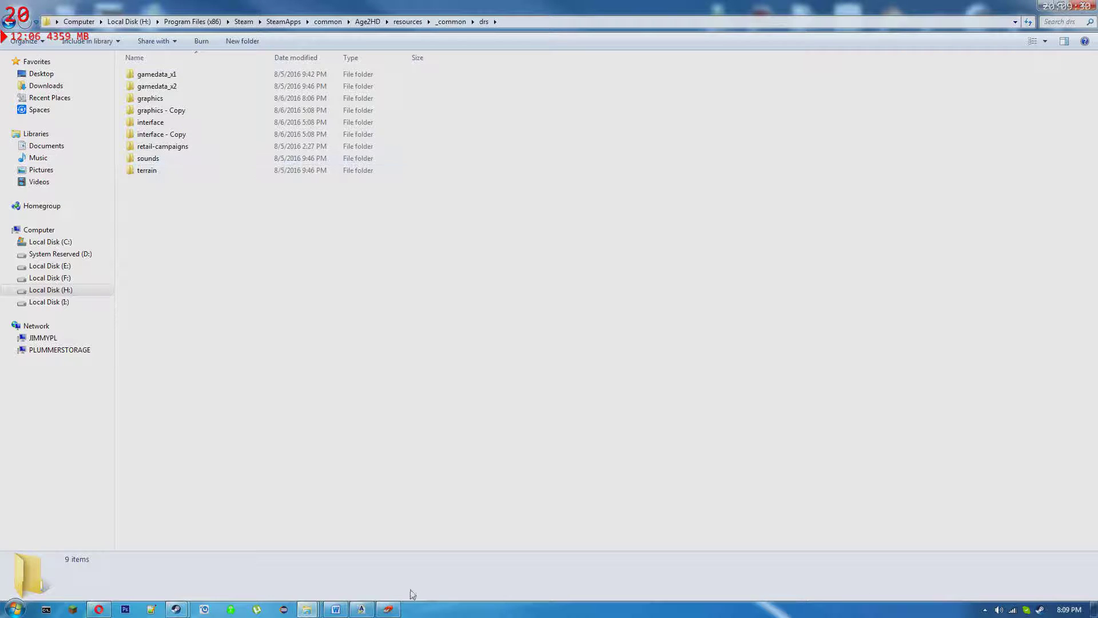
pyautogui.click(149, 171)
pyautogui.click(152, 164)
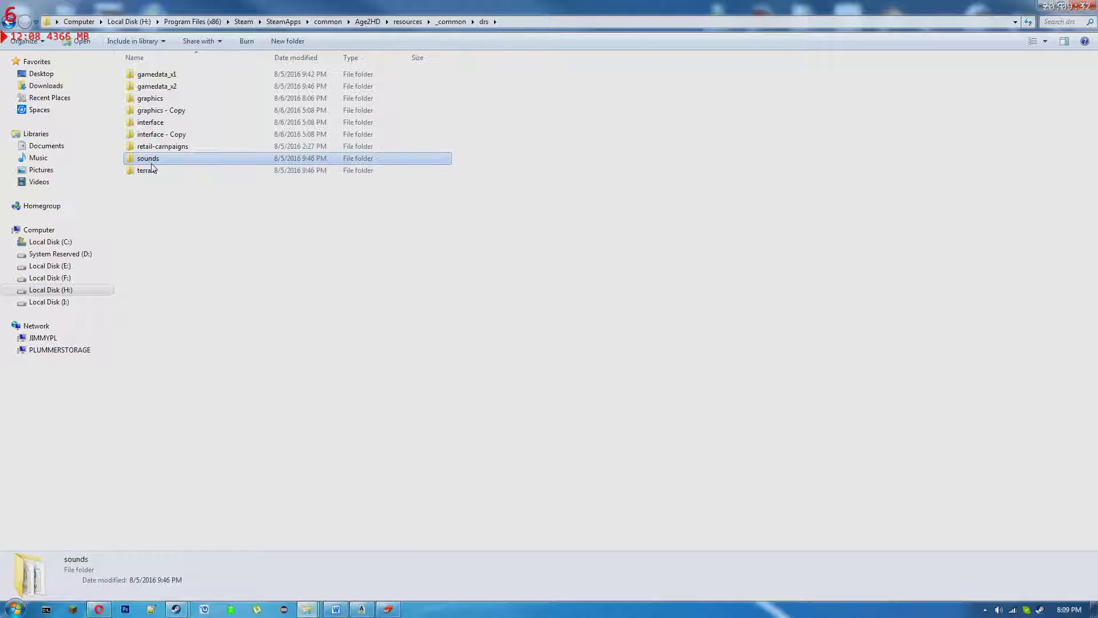
pyautogui.doubleClick(150, 171)
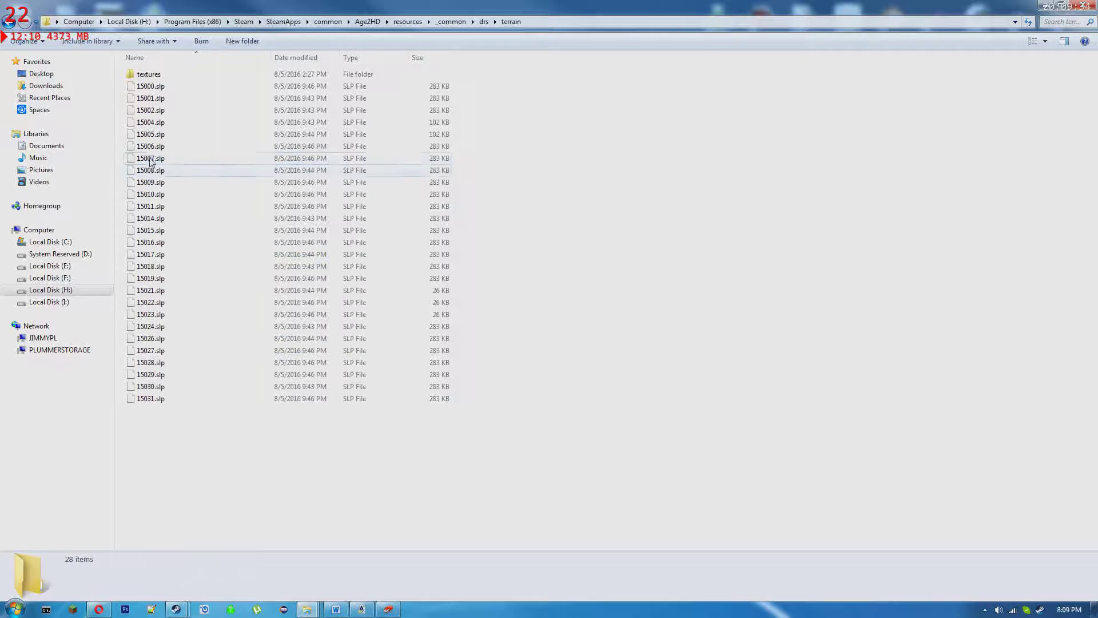
pyautogui.doubleClick(176, 76)
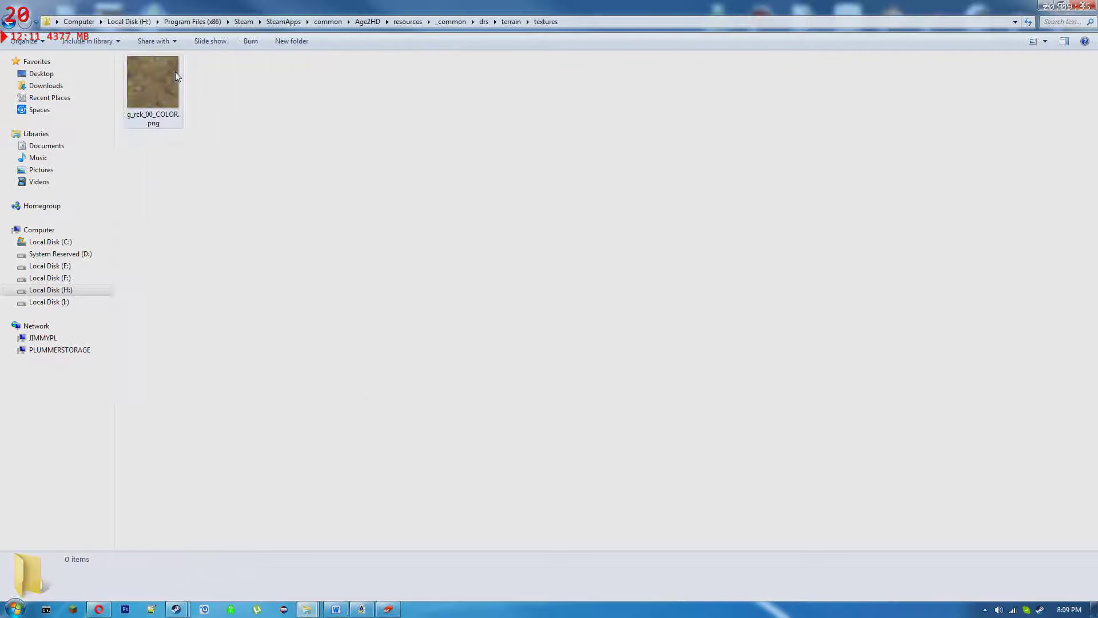
pyautogui.click(511, 21)
pyautogui.click(489, 22)
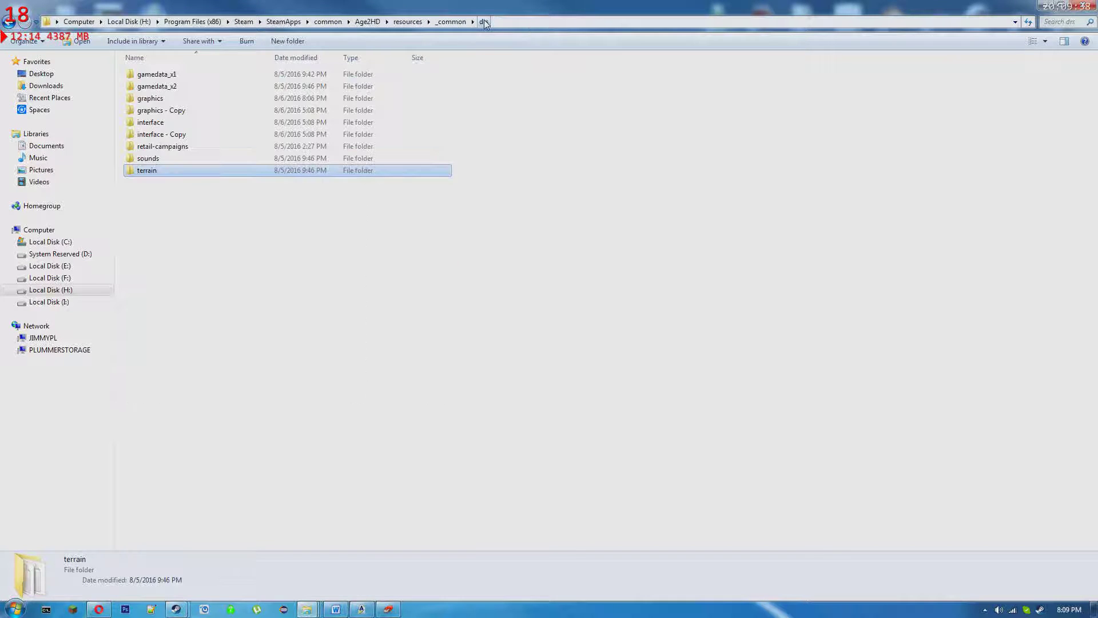
pyautogui.moveTo(309, 609)
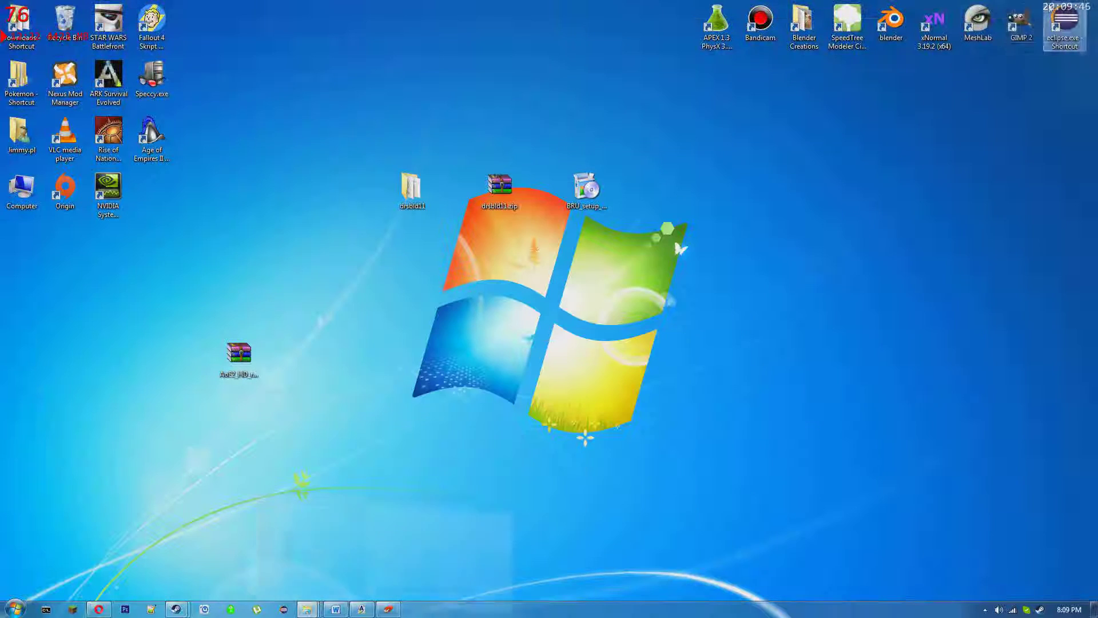
# Open AoE2_HD_re-skin.rar, dismiss the license reminder, and browse the Cliffs and Terrain folders
pyautogui.doubleClick(226, 367)
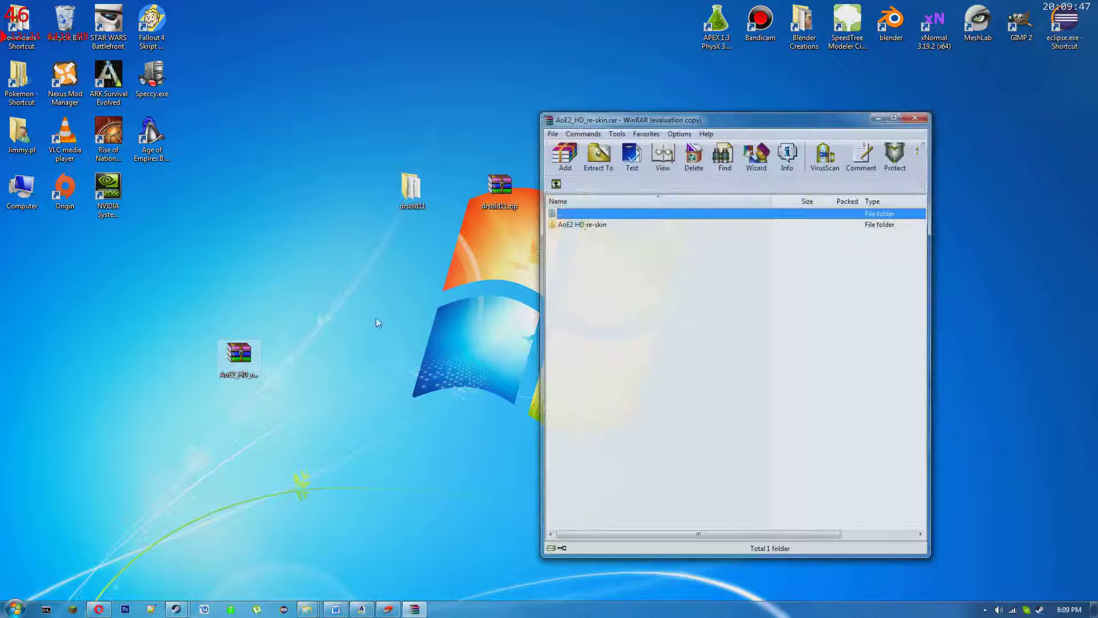
pyautogui.doubleClick(573, 225)
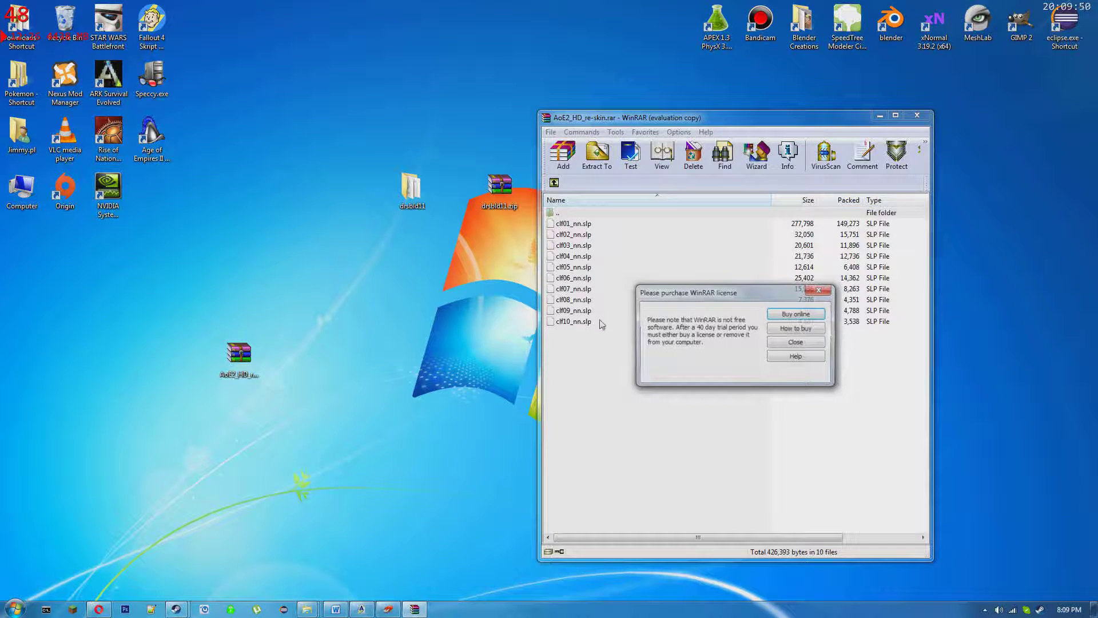
pyautogui.click(796, 342)
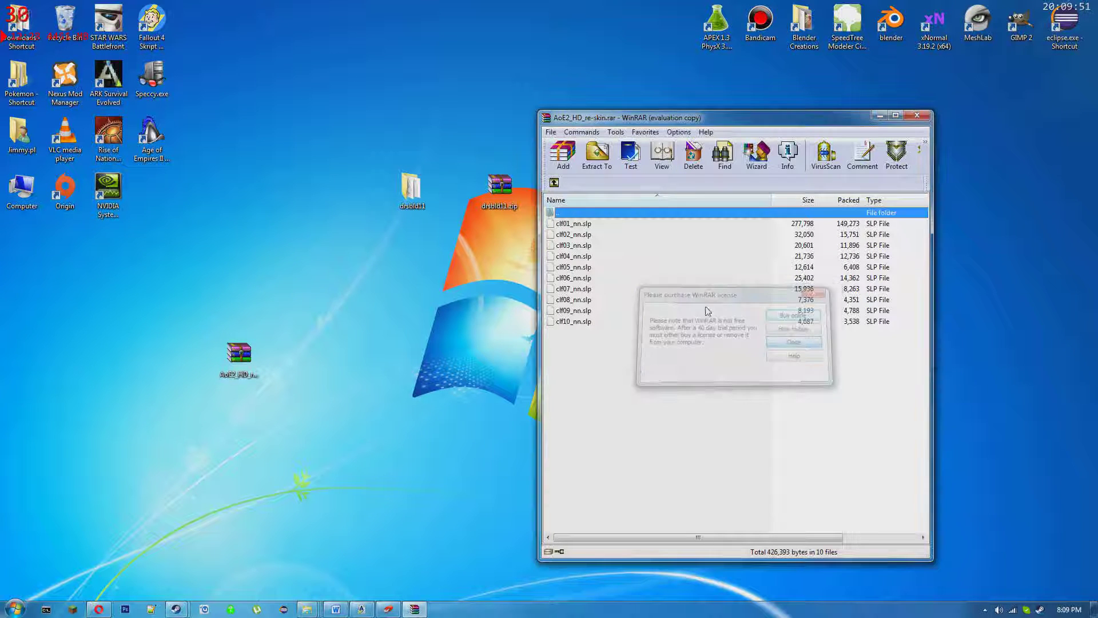
pyautogui.click(554, 182)
pyautogui.click(565, 246)
pyautogui.doubleClick(565, 245)
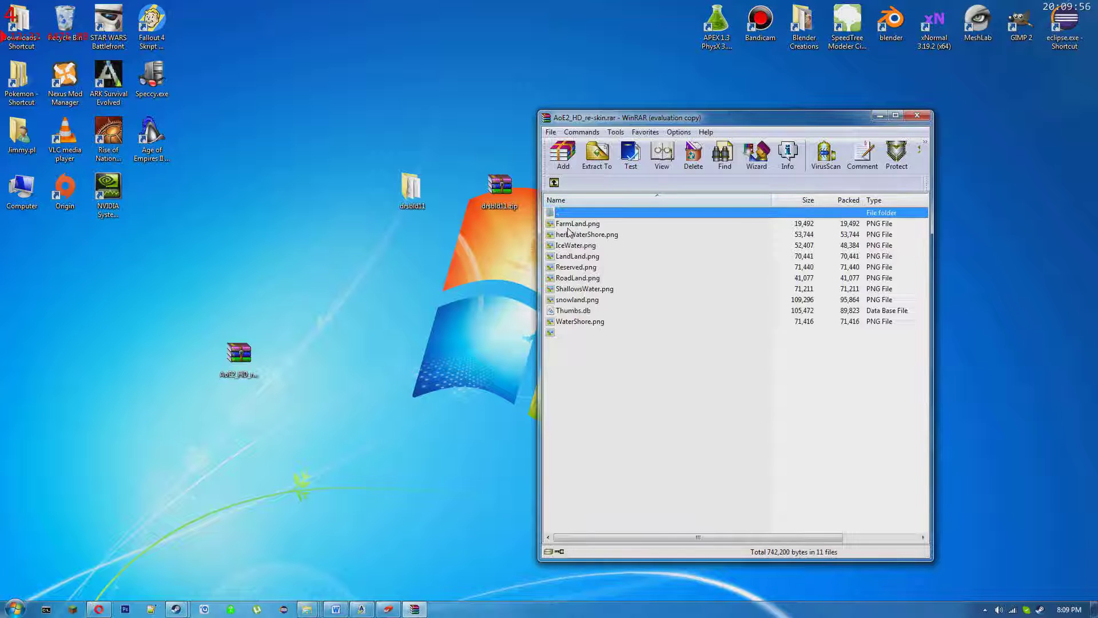
pyautogui.click(554, 183)
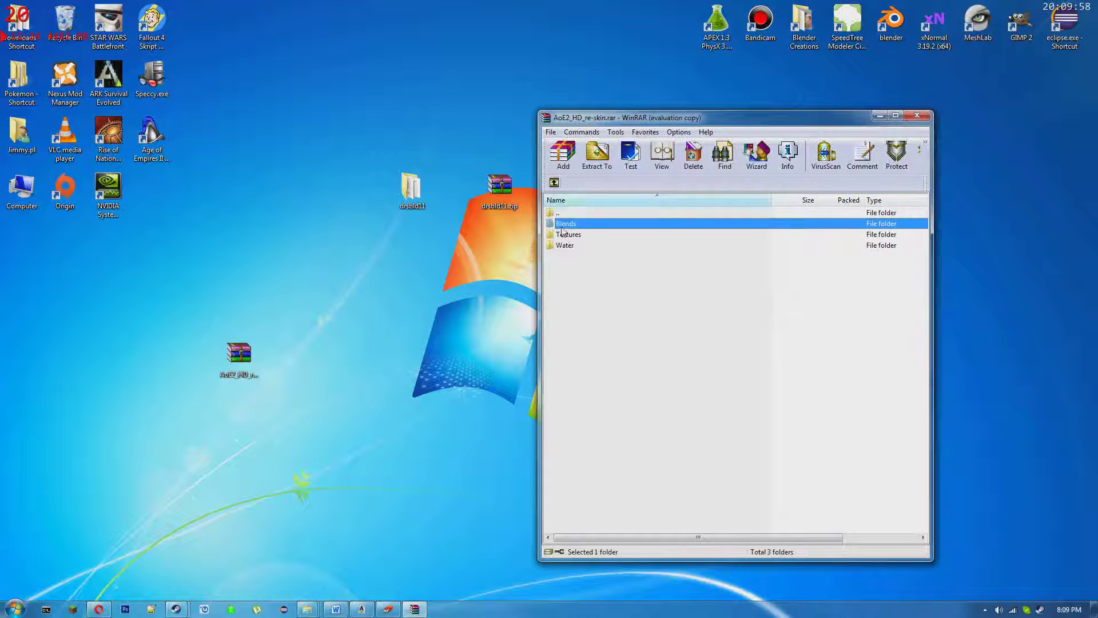
# Check the texture folders, then open the archive folder holding graphics.drs and interfac.drs
pyautogui.doubleClick(566, 234)
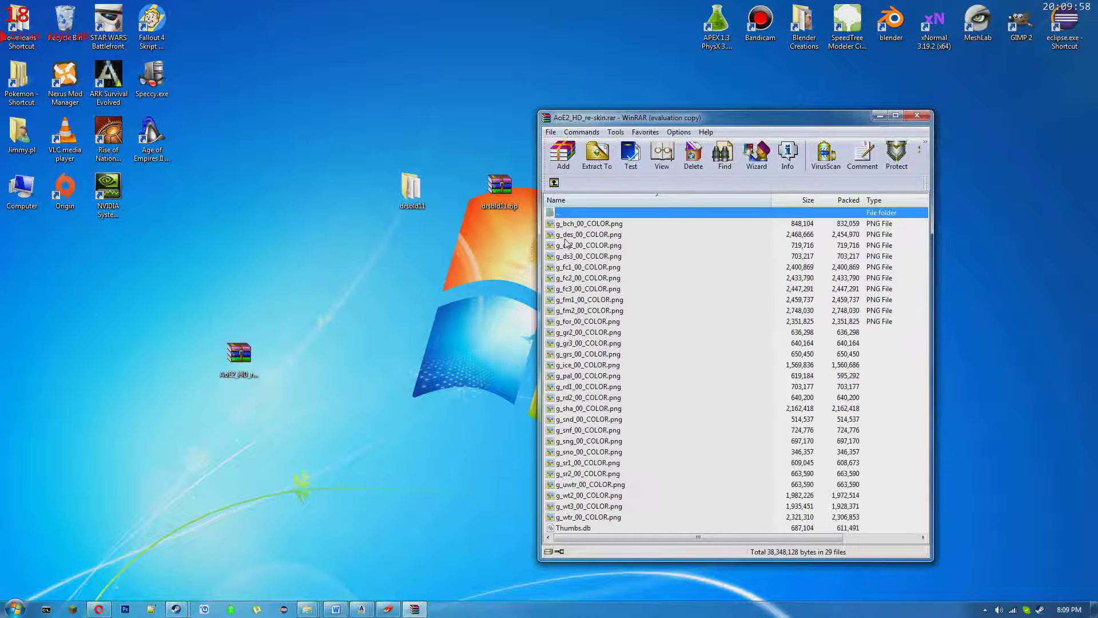
pyautogui.click(556, 184)
pyautogui.press('Down')
pyautogui.press('Return')
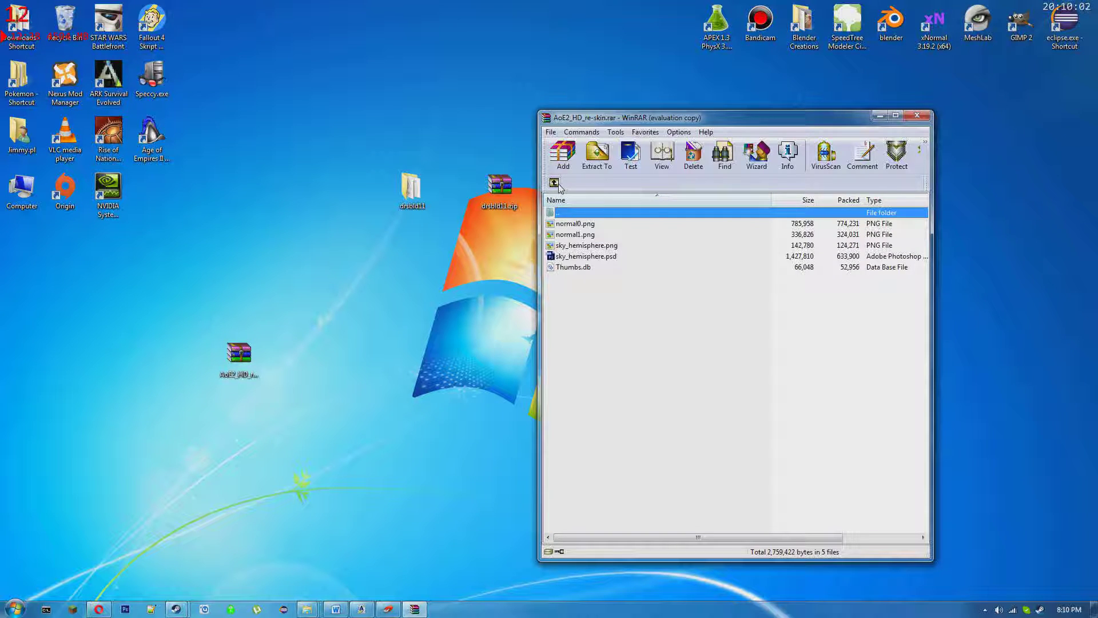
pyautogui.click(554, 183)
pyautogui.doubleClick(583, 235)
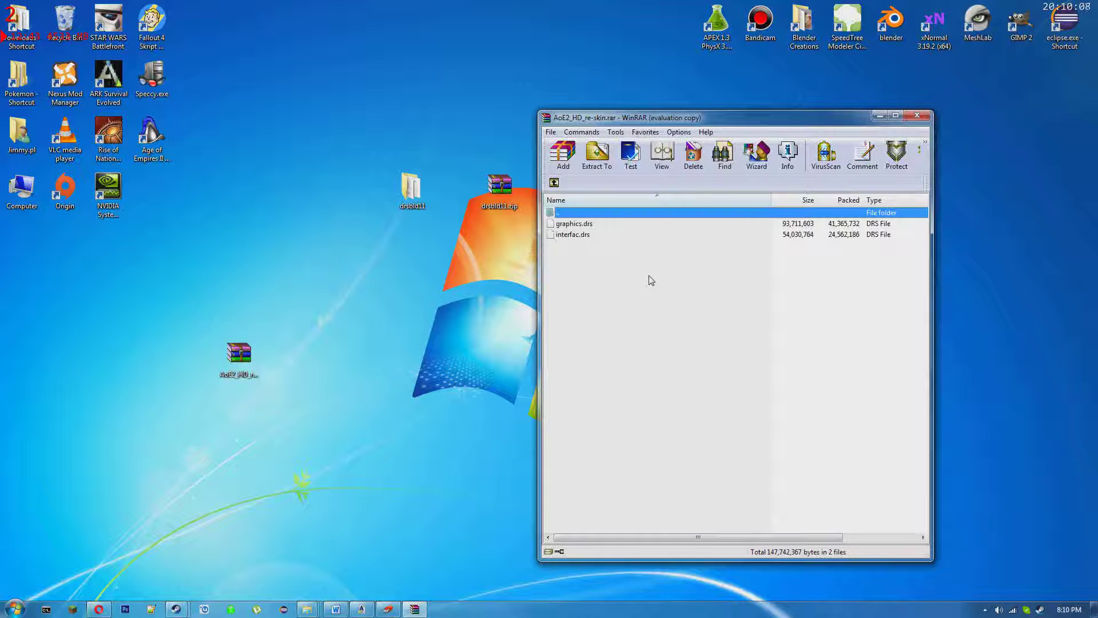
pyautogui.click(650, 280)
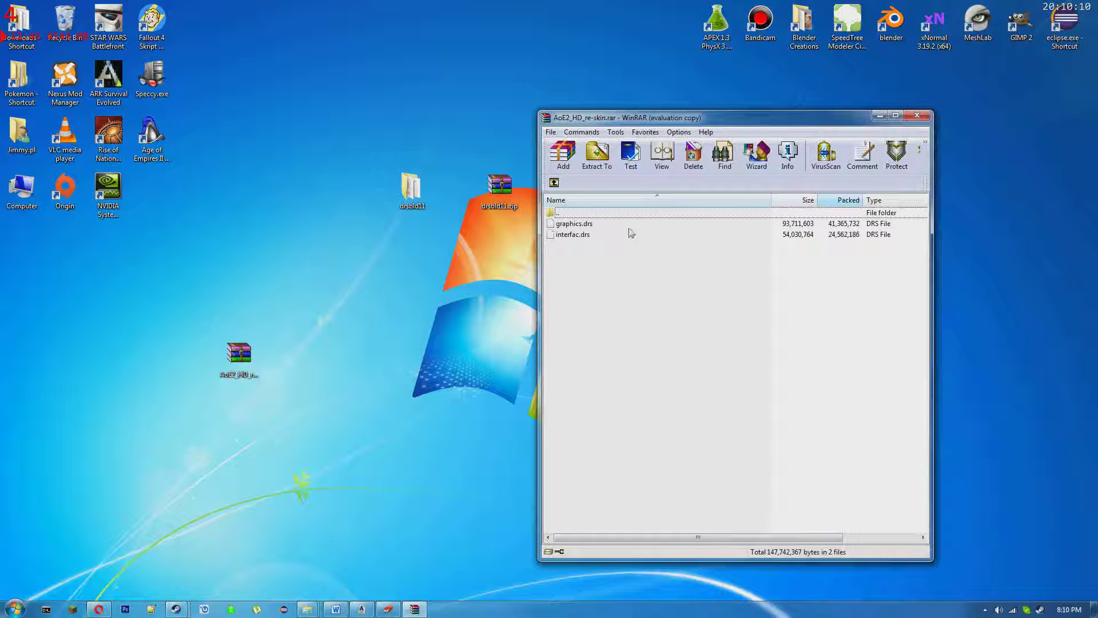
# Close WinRAR and group drsbld11, drsbld11.zip, BRU setup and the re-skin archive along the top
pyautogui.click(917, 116)
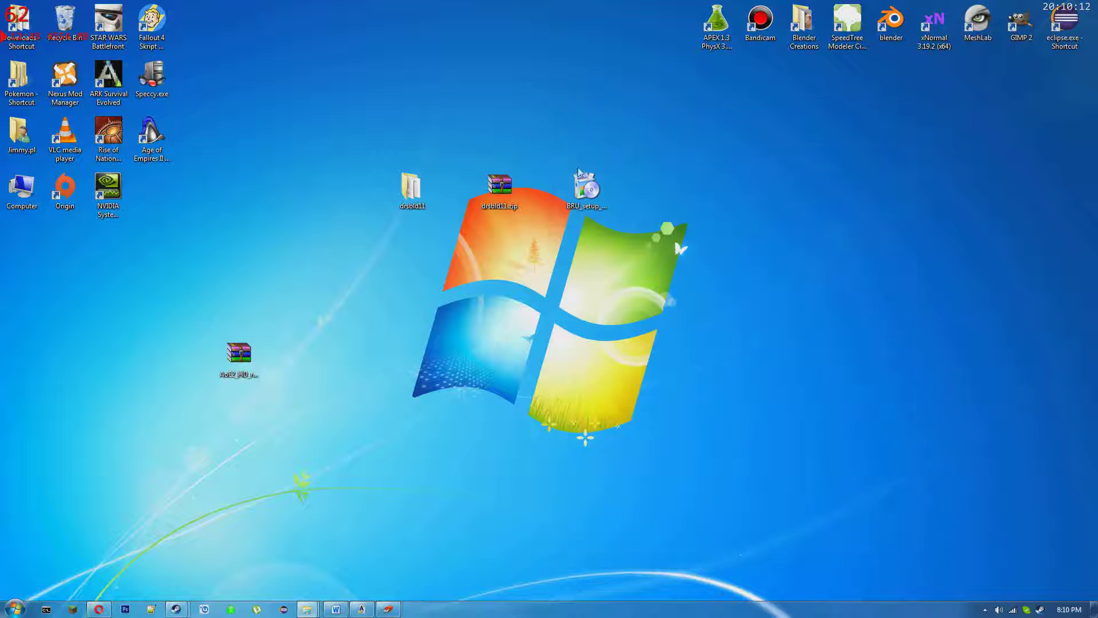
pyautogui.moveTo(515, 194); pyautogui.dragTo(558, 195)
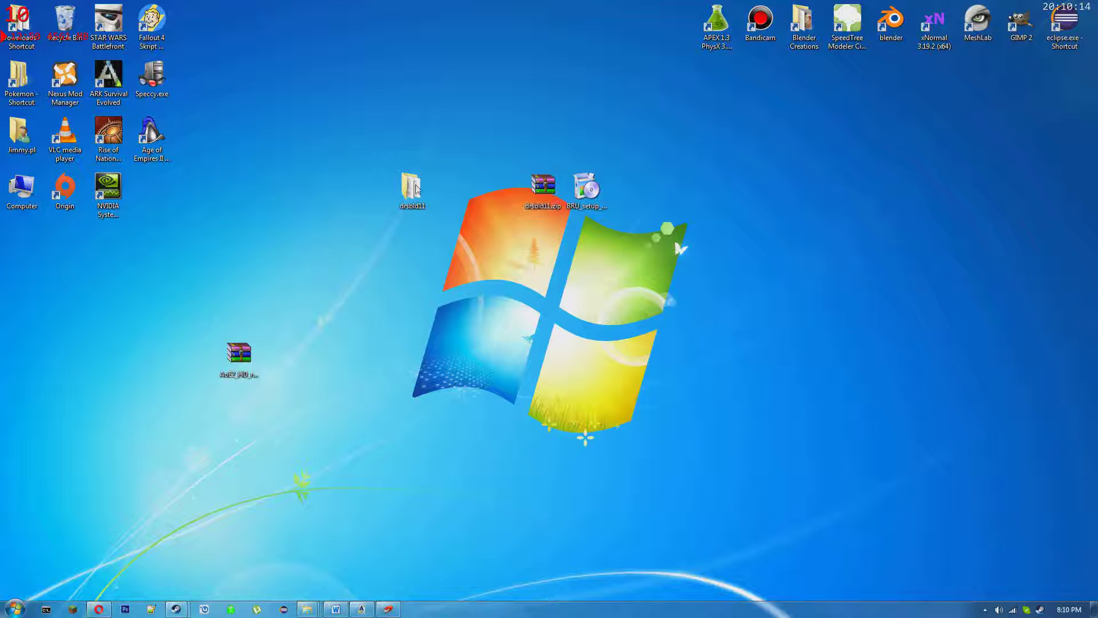
pyautogui.moveTo(415, 190); pyautogui.dragTo(538, 135)
pyautogui.moveTo(616, 125); pyautogui.dragTo(672, 84)
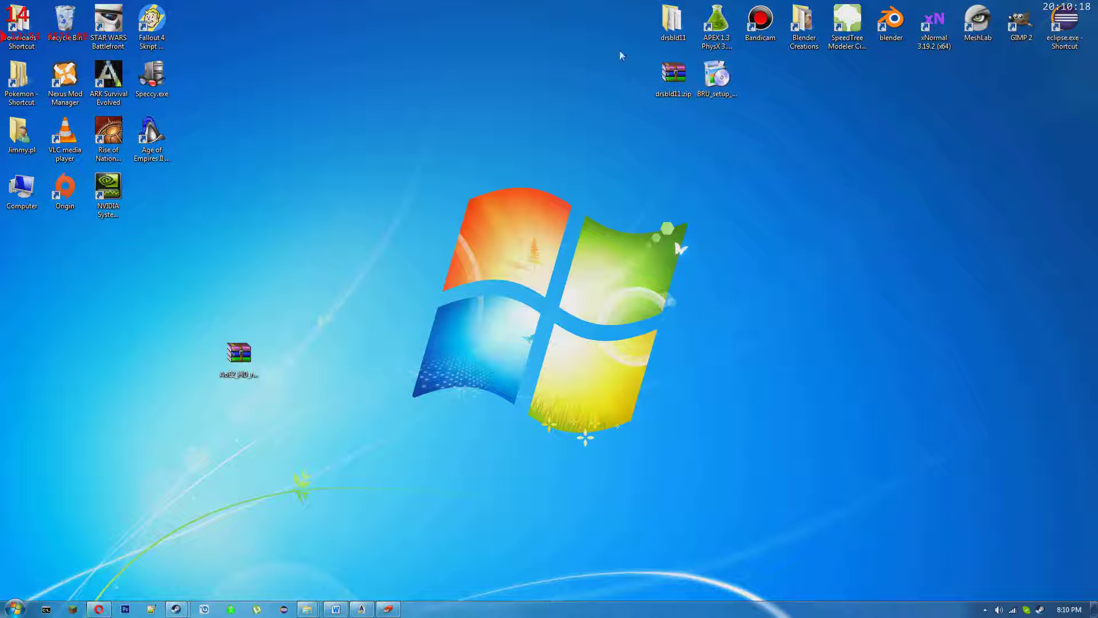
pyautogui.moveTo(623, 26); pyautogui.dragTo(678, 121)
pyautogui.moveTo(823, 148); pyautogui.dragTo(601, 93)
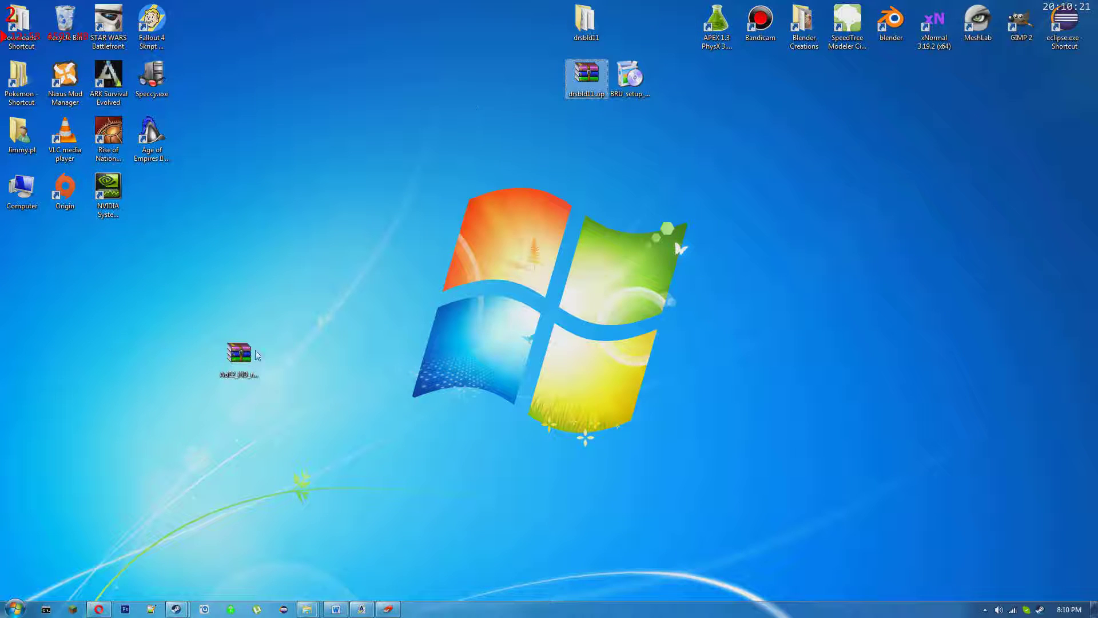
pyautogui.moveTo(240, 357); pyautogui.dragTo(565, 24)
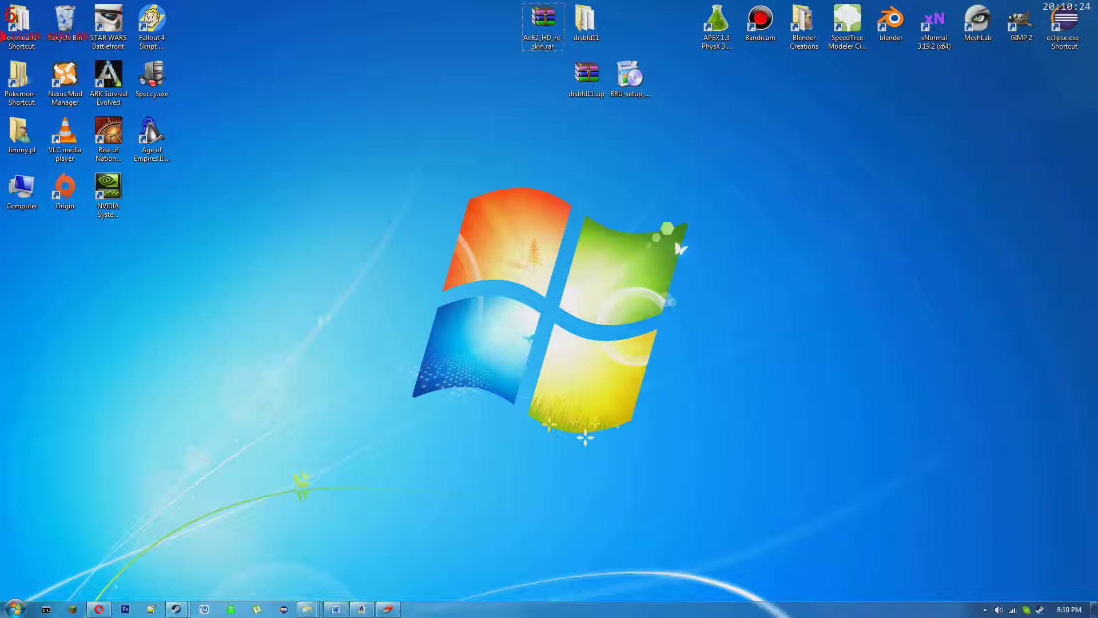